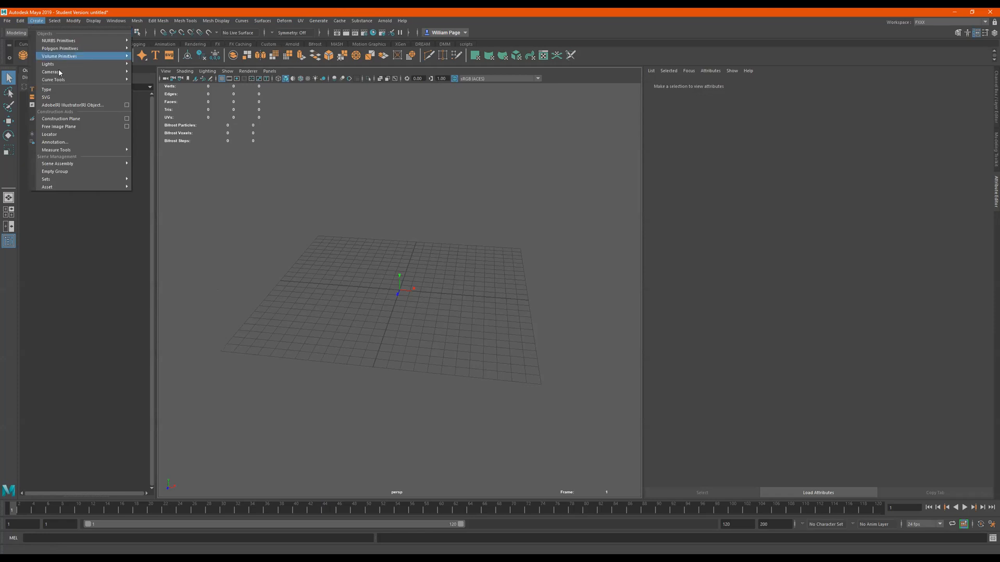
Step: Create a 3D type object and set its font style to Black
left_click(46, 89)
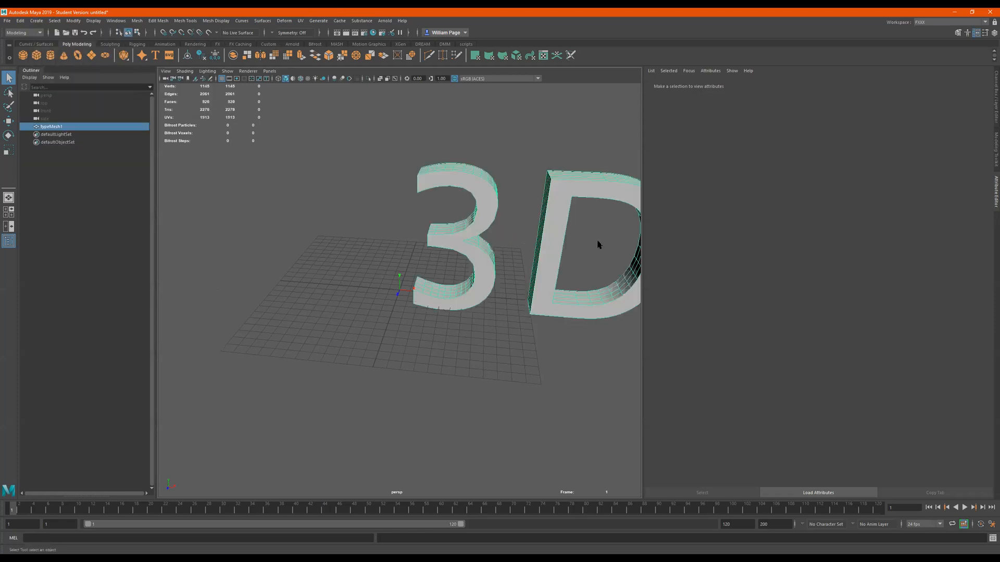
left_click_drag(563, 219, 385, 190, "alt")
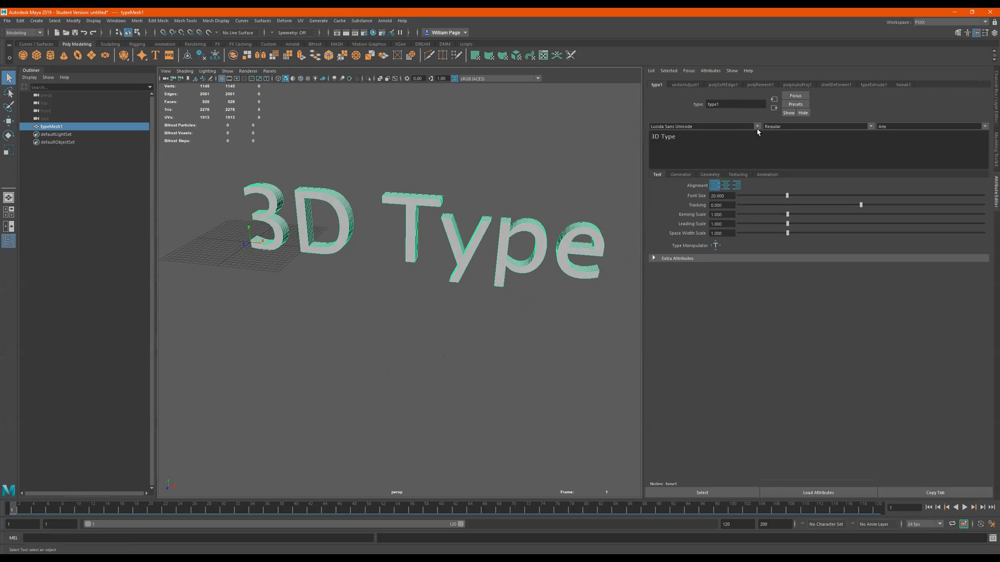
left_click(870, 127)
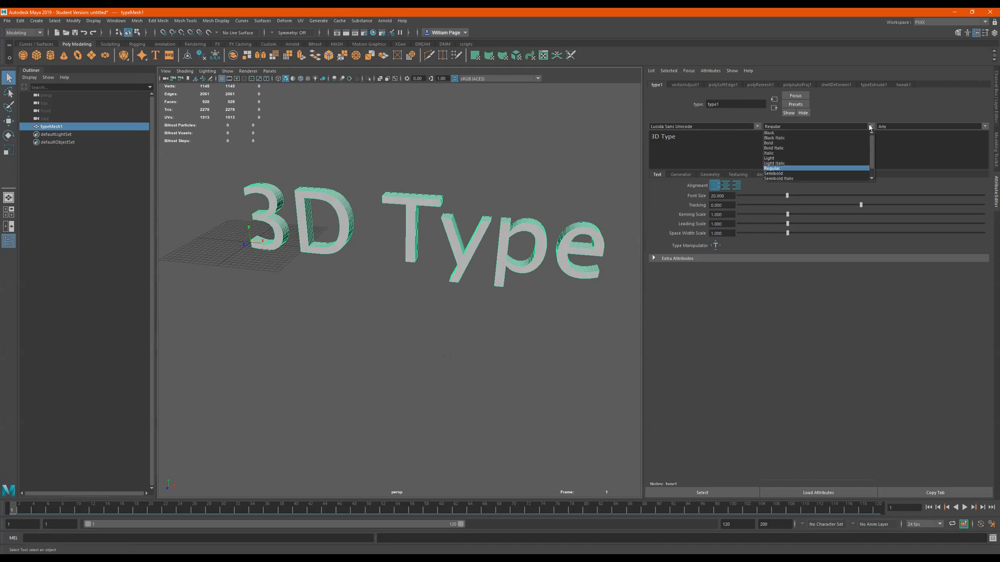
left_click(819, 133)
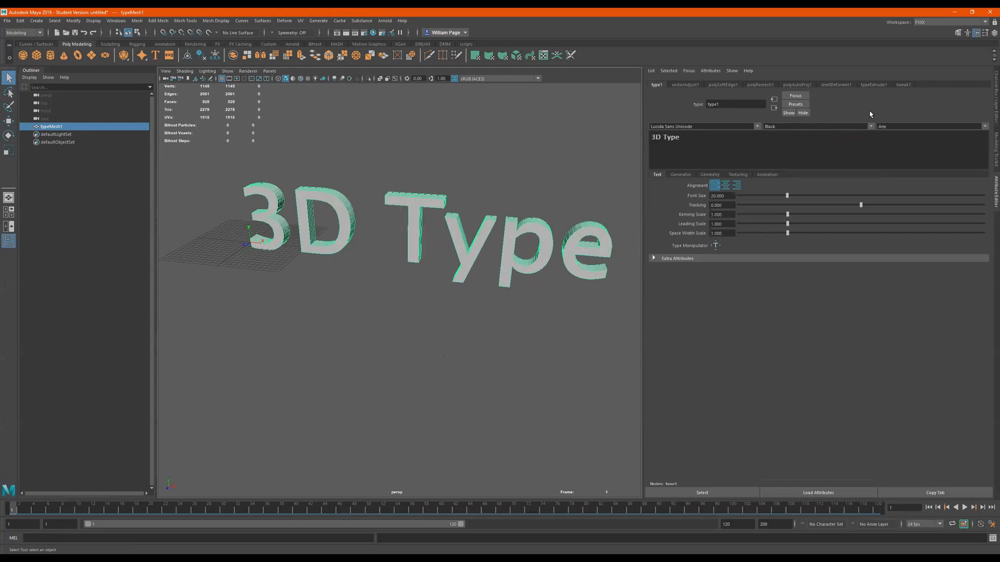
Step: Try out the other font styles on the 3D type, including Black Italic and Bold
key("Down")
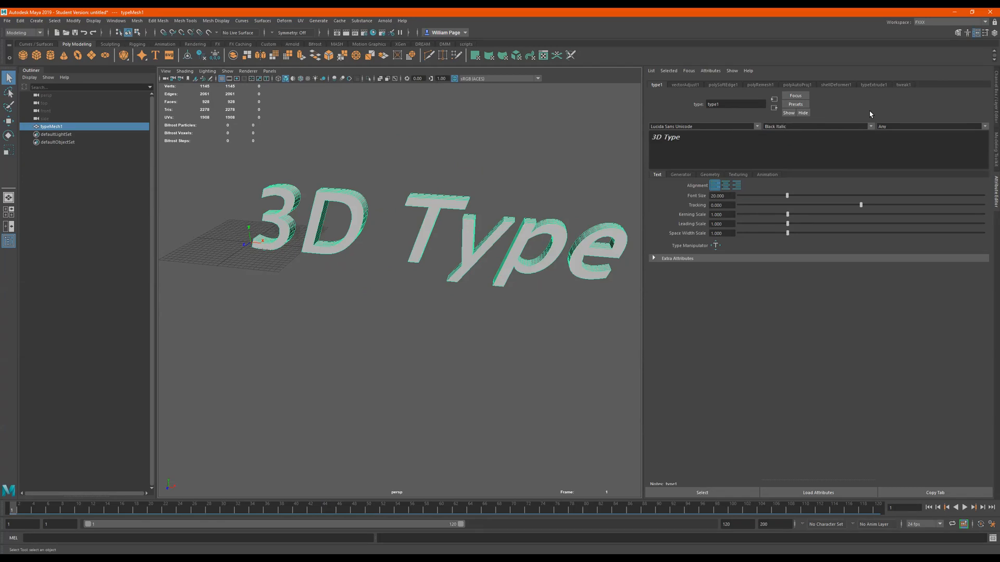
key("Up")
key("Down")
key("Down")
key("Down")
key("Down")
key("Up")
key("Down")
key("Down")
key("Down")
key("Up")
key("Up")
key("Up")
key("Up")
key("Up")
key("Up")
key("Up")
key("Up")
key("Up")
key("Up")
key("Up")
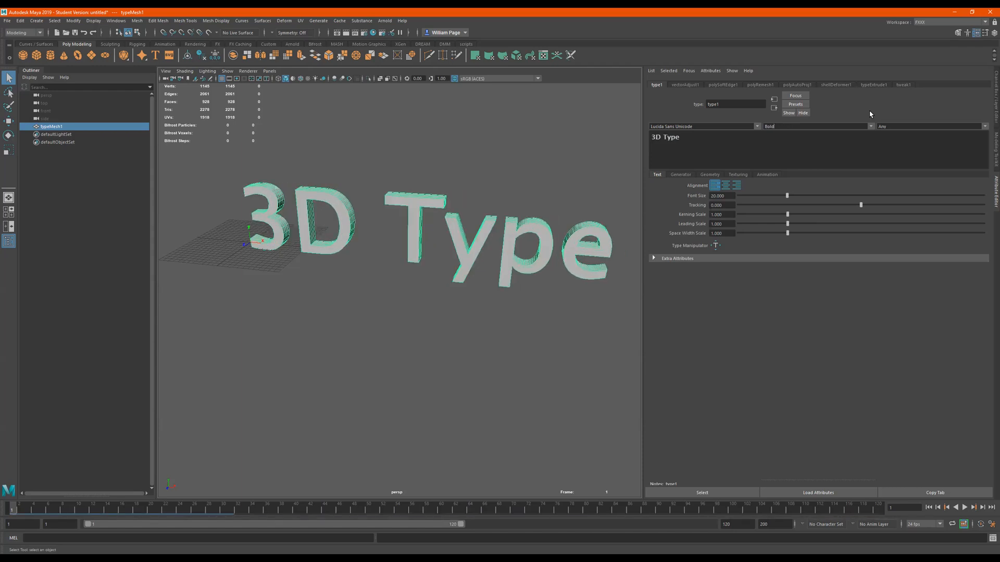
Step: Try several writing systems on the type, including Greek, Khmer, Symbol and Ogham, and return the setting to Any
left_click(988, 129)
left_click(936, 128)
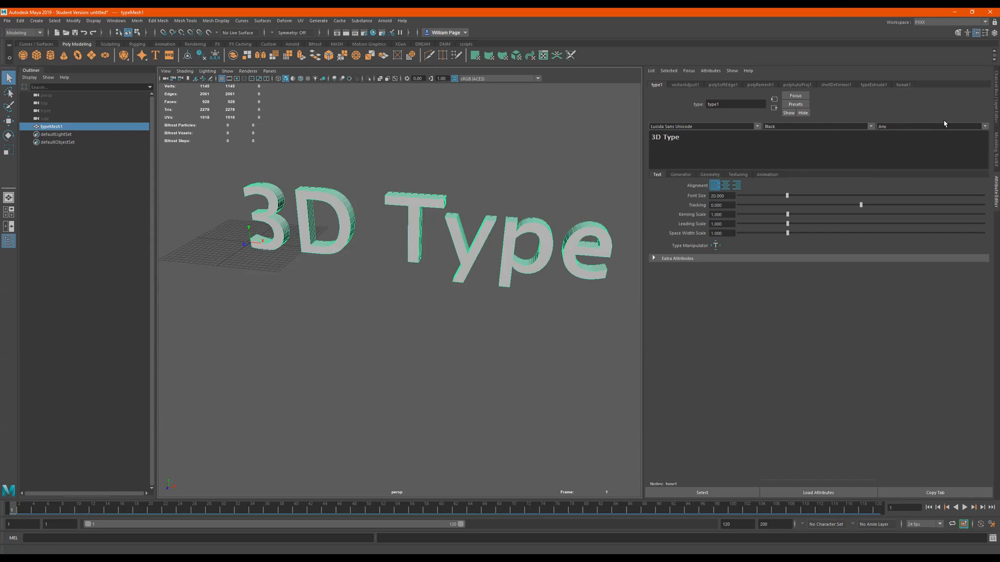
scroll(944, 124, "down", 2)
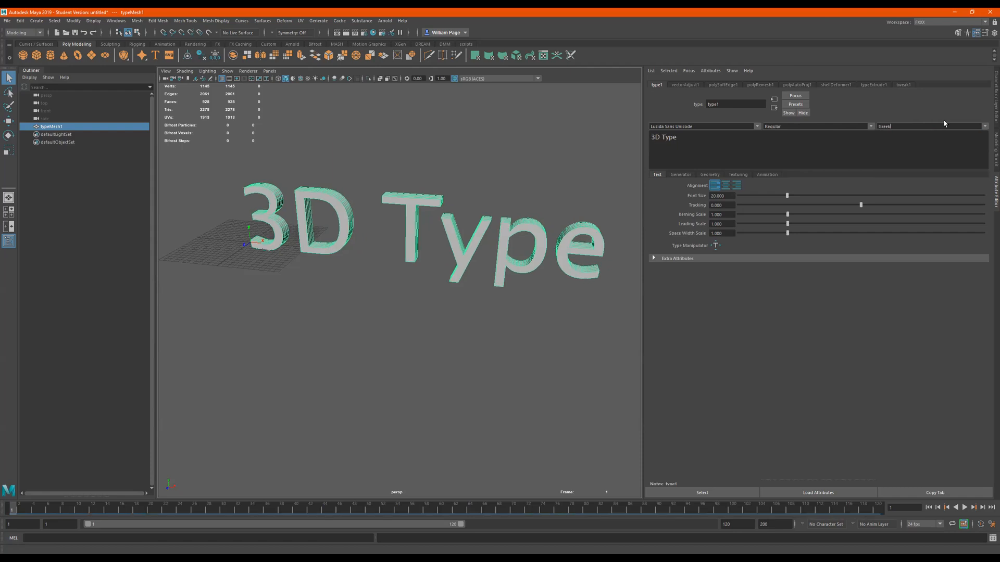
scroll(944, 124, "down", 5)
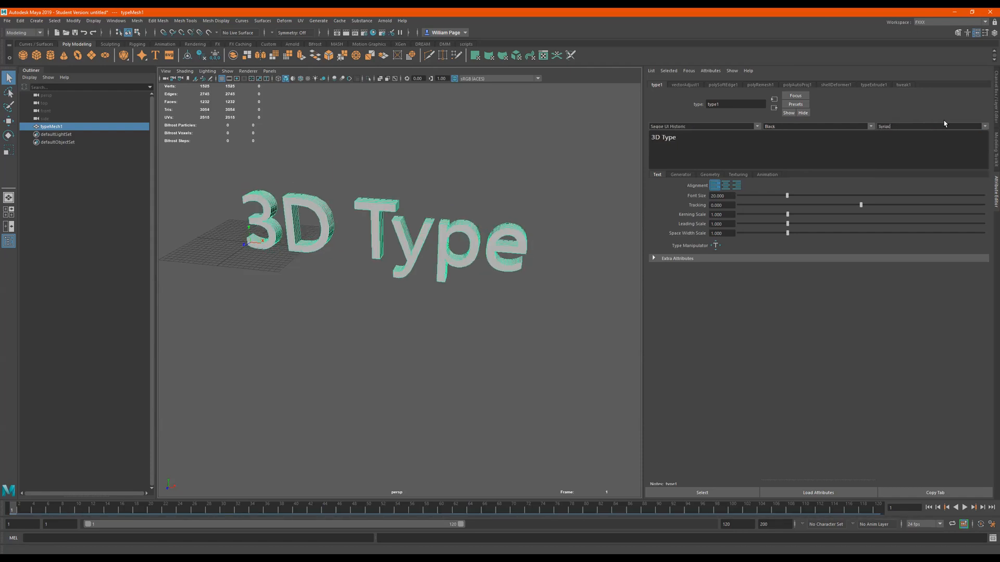
scroll(944, 124, "down", 3)
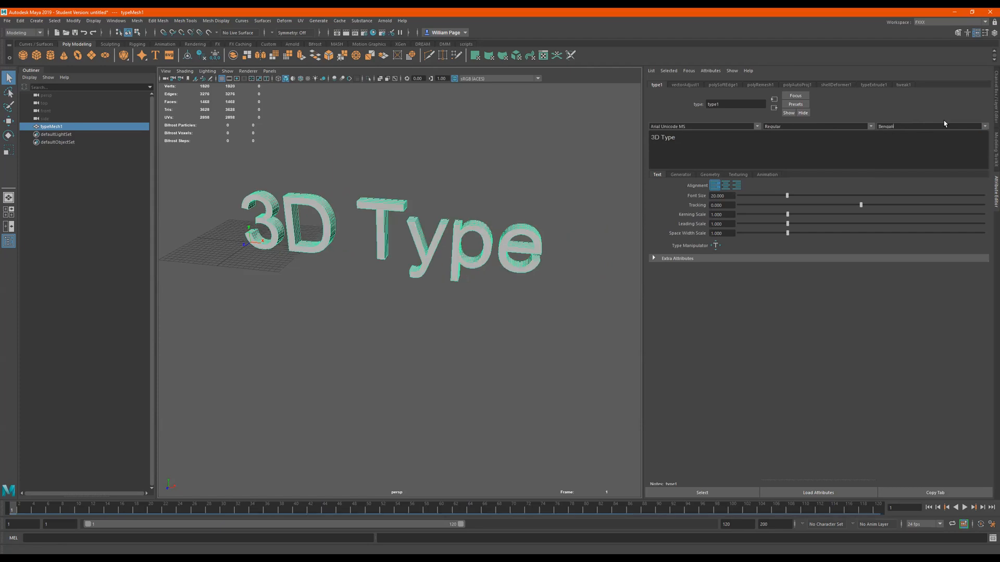
scroll(944, 124, "down", 3)
scroll(945, 124, "down", 3)
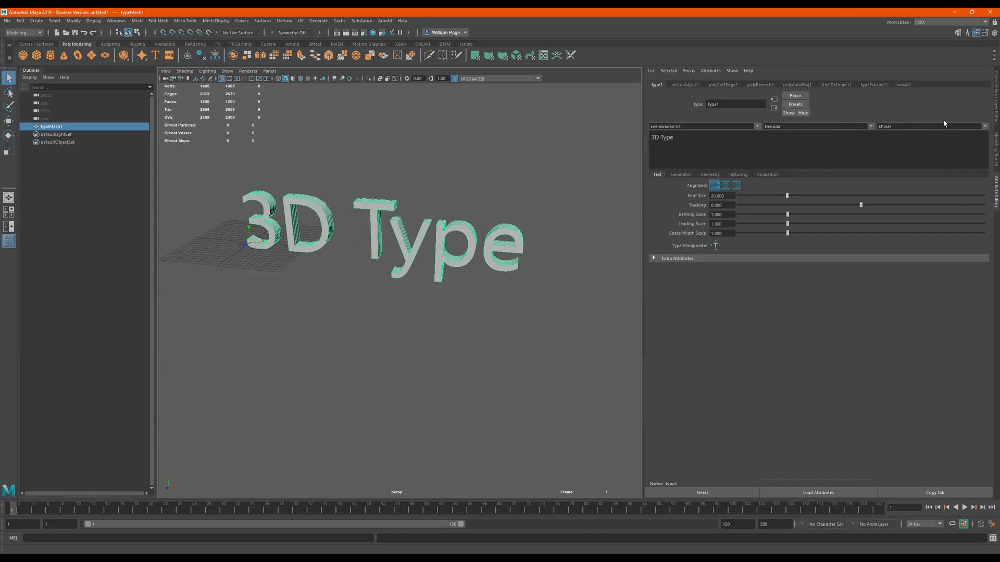
scroll(945, 124, "down", 4)
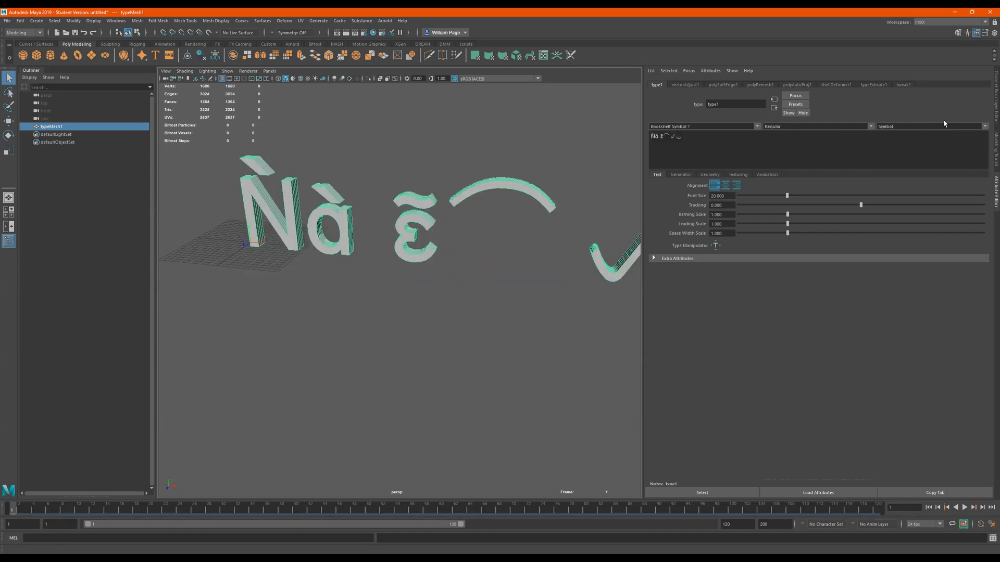
scroll(944, 124, "down", 1)
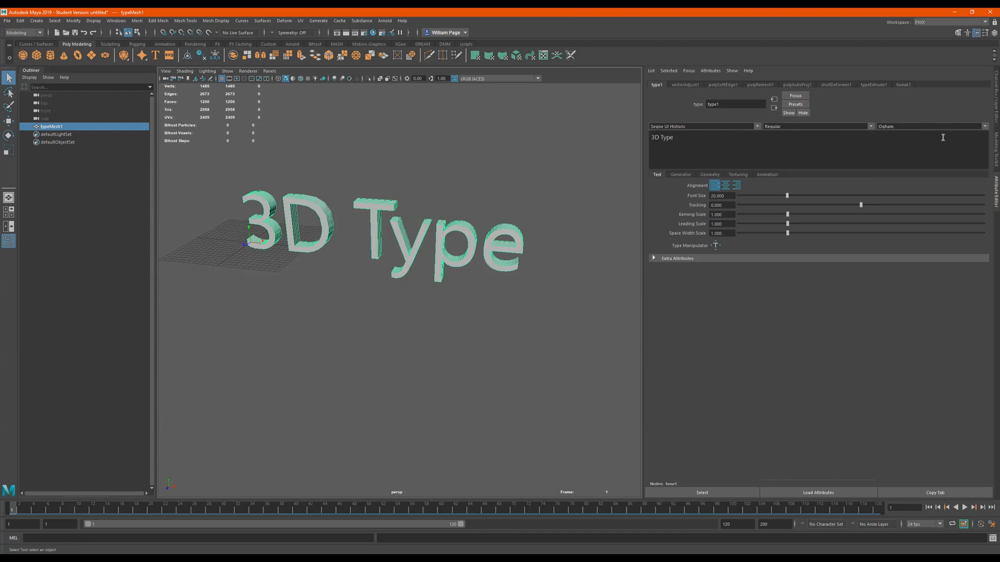
left_click(982, 130)
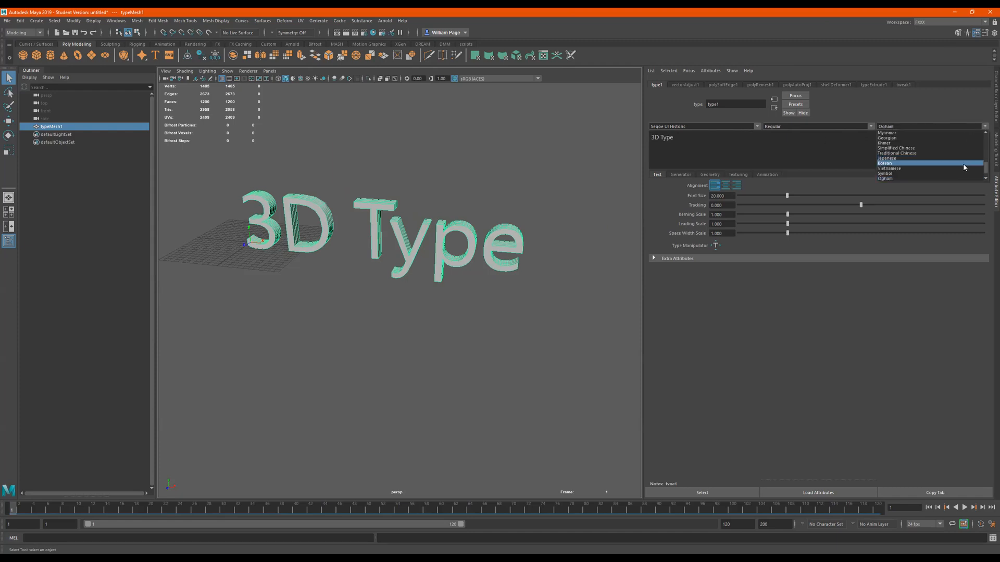
left_click(929, 133)
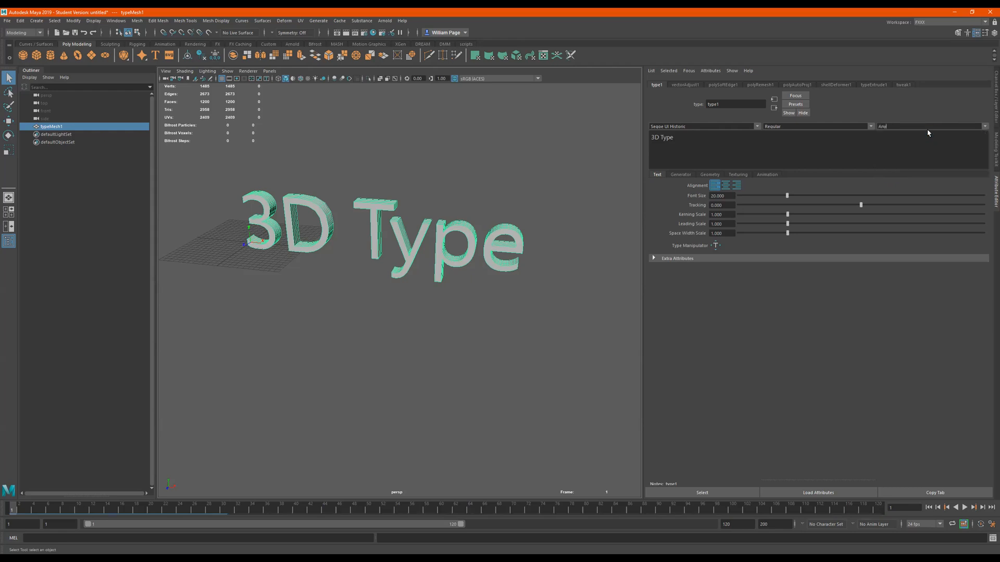
Step: Browse the available fonts and change the type's font to Showcard Gothic
left_click(756, 127)
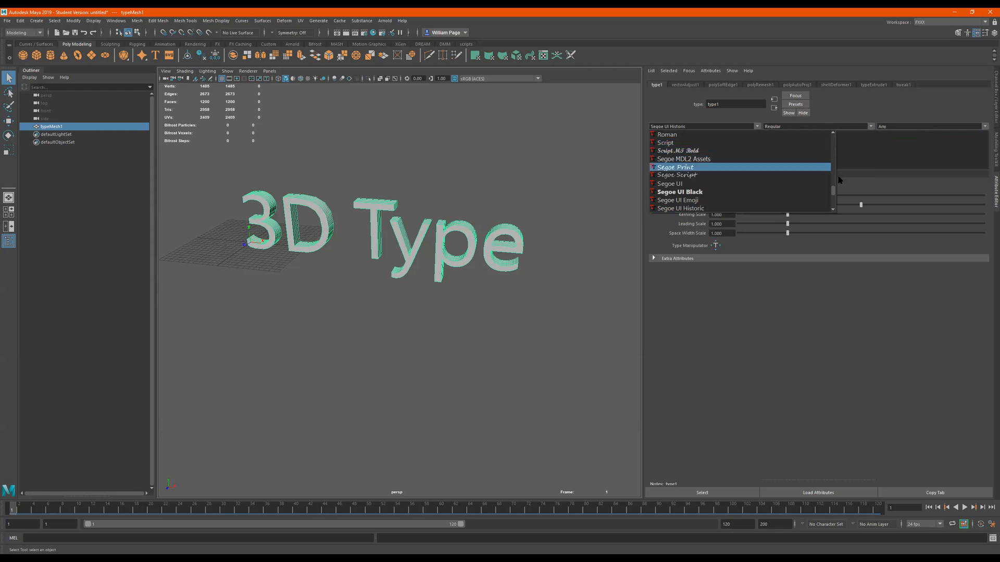
left_click_drag(835, 192, 814, 137)
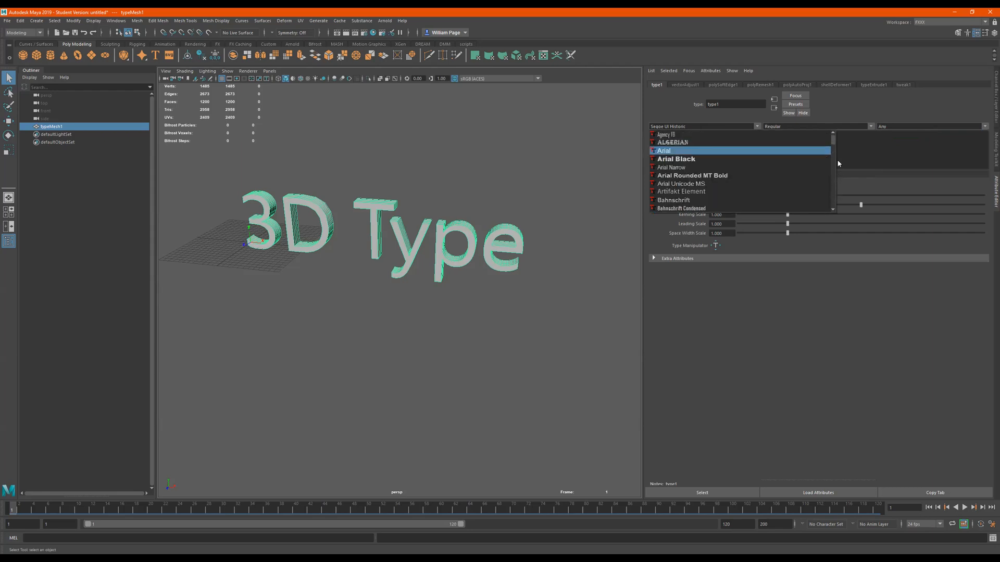
left_click(711, 120)
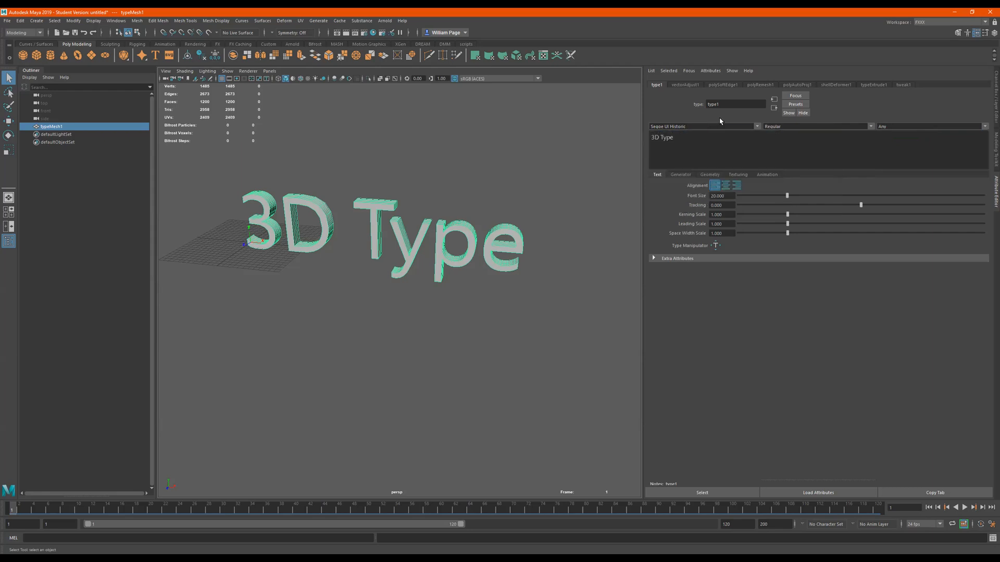
key("Down")
key("Down")
key("Down")
key("Down")
key("Down")
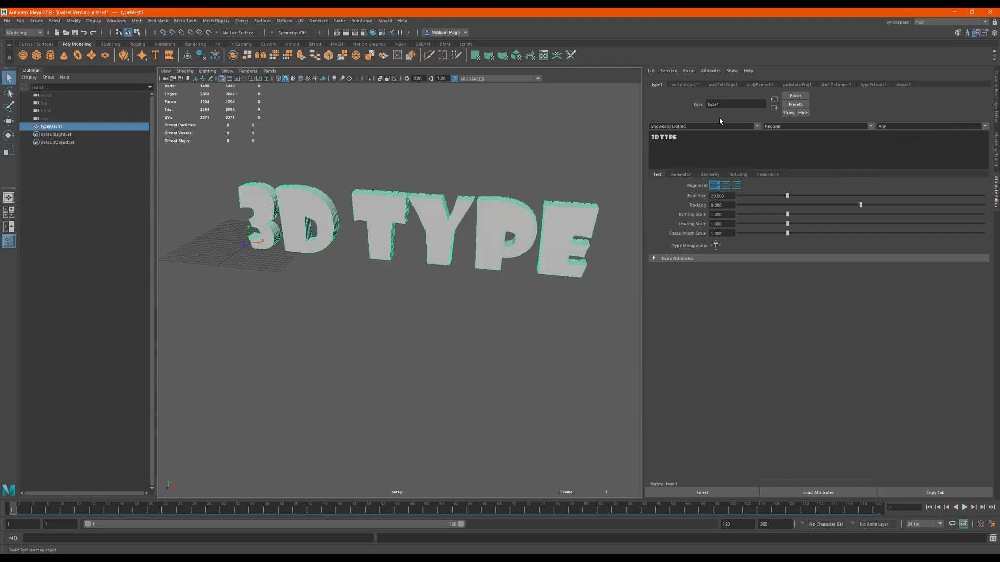
Step: Step through further fonts such as SimSun-ExtB and Sitka Subheading, and apply Snap ITC
left_click_drag(572, 213, 419, 241, "alt")
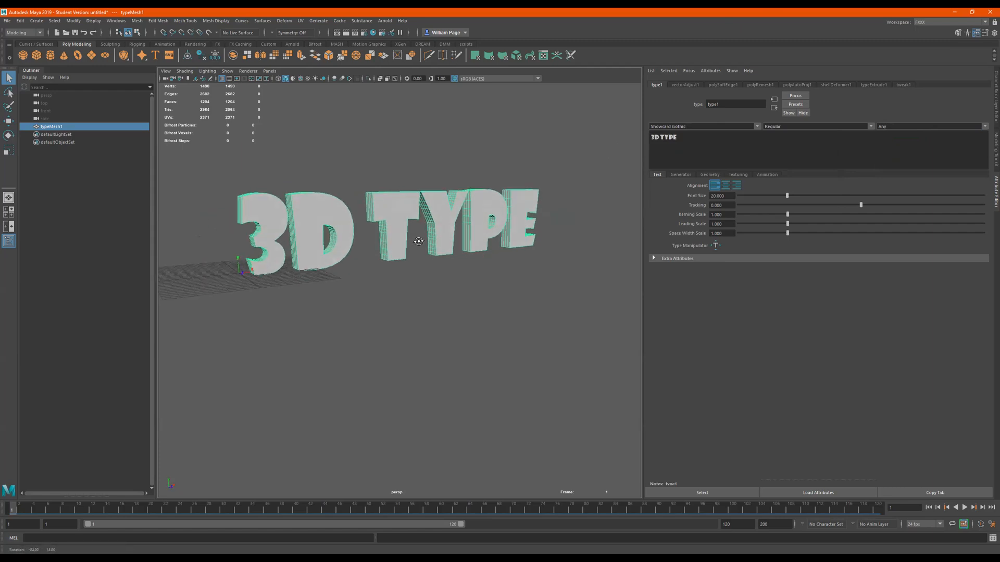
right_click_drag(370, 234, 454, 234, "alt")
middle_click_drag(454, 235, 489, 273, "alt")
mouse_move(490, 273)
left_mouse_down("alt")
mouse_move(473, 272)
mouse_move(492, 272)
left_mouse_up("alt")
middle_click_drag(492, 272, 413, 263, "alt")
left_click_drag(413, 264, 343, 266, "alt")
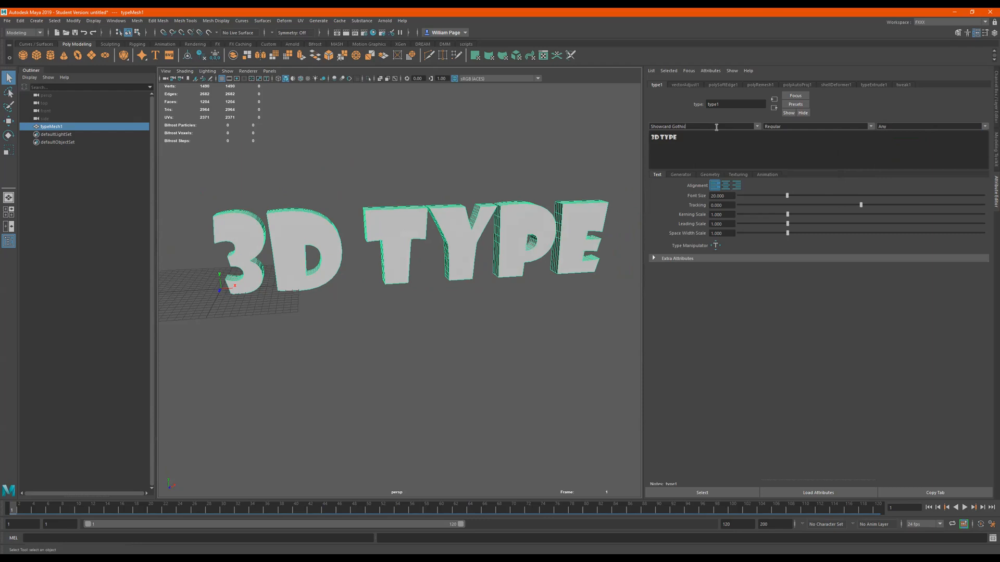
key("Down")
key("Down")
key("Down")
key("Down")
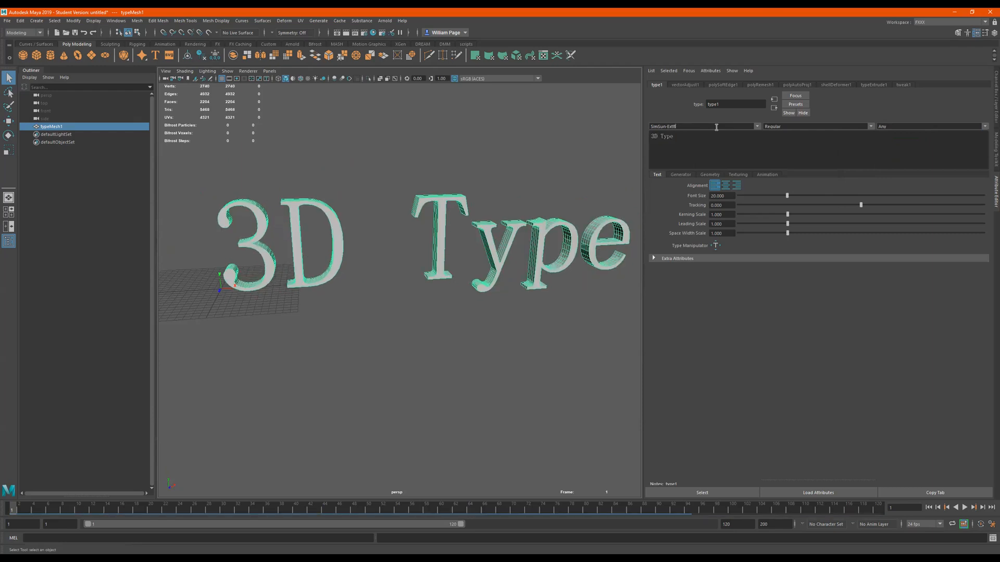
key("Down")
key("Down")
key("Down")
key("Down")
key("Down")
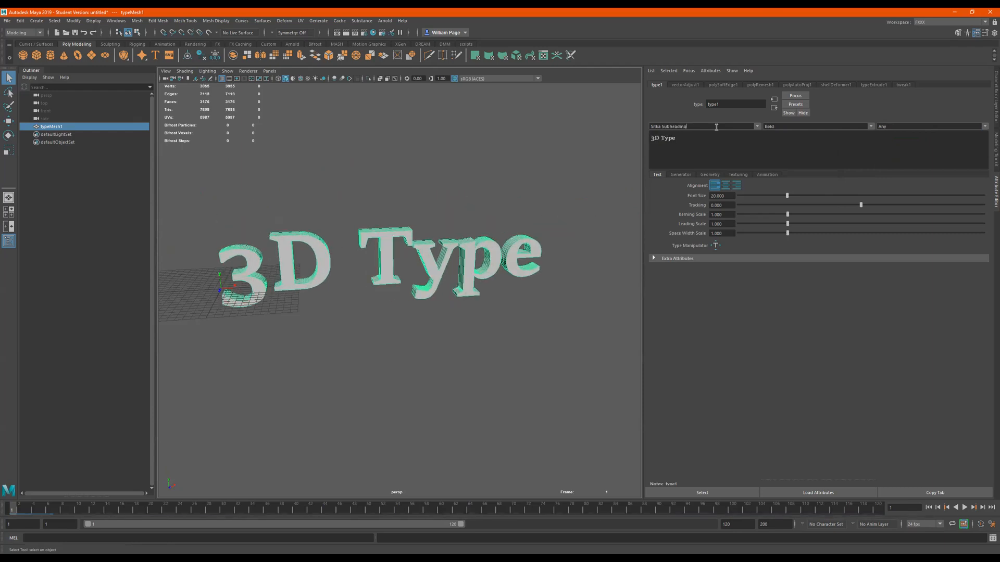
key("Down")
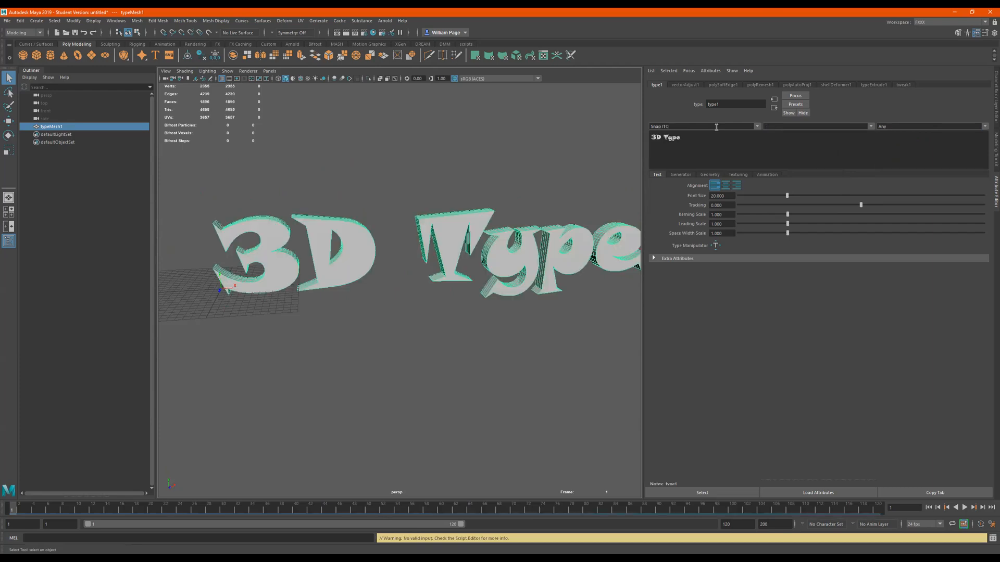
Step: Change the type's font to the non-bold variant of Tempus Sans ITC
left_click_drag(490, 223, 463, 214, "alt")
middle_click_drag(464, 214, 431, 194, "alt")
left_click_drag(431, 196, 437, 208, "alt")
left_click(742, 103)
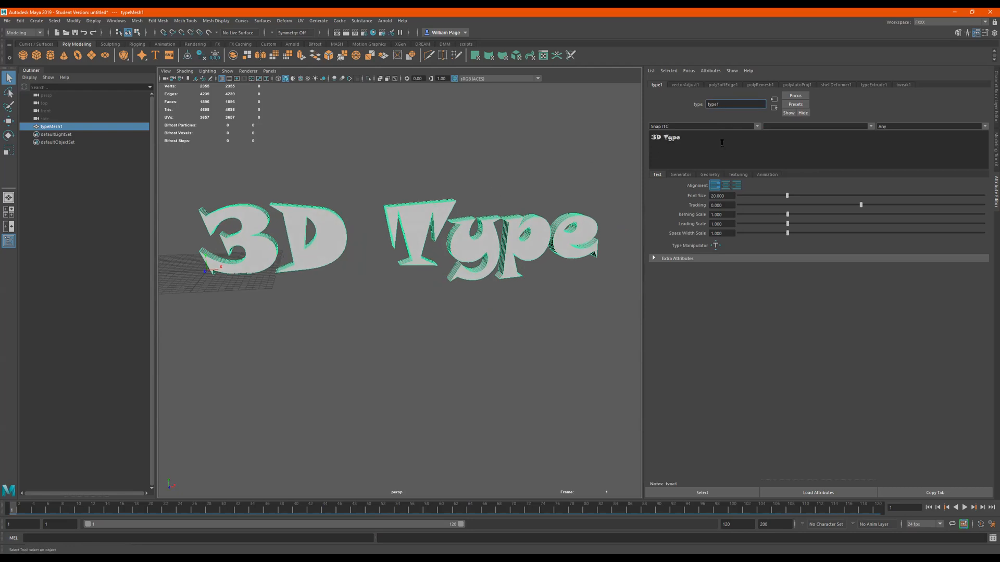
left_click(725, 127)
key("Down")
key("Down")
key("Down")
key("Down")
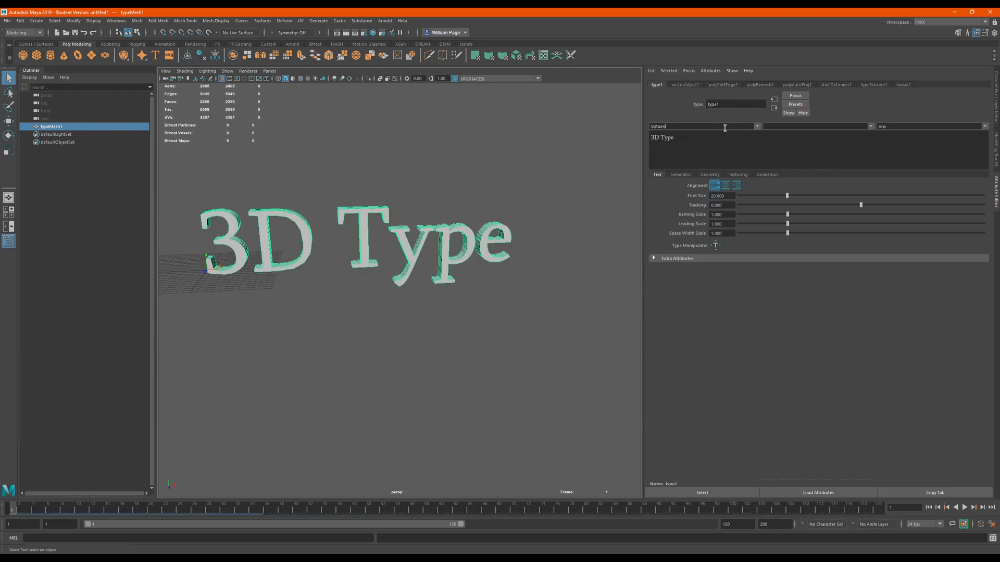
key("Down")
key("Down")
key("Down")
key("Down")
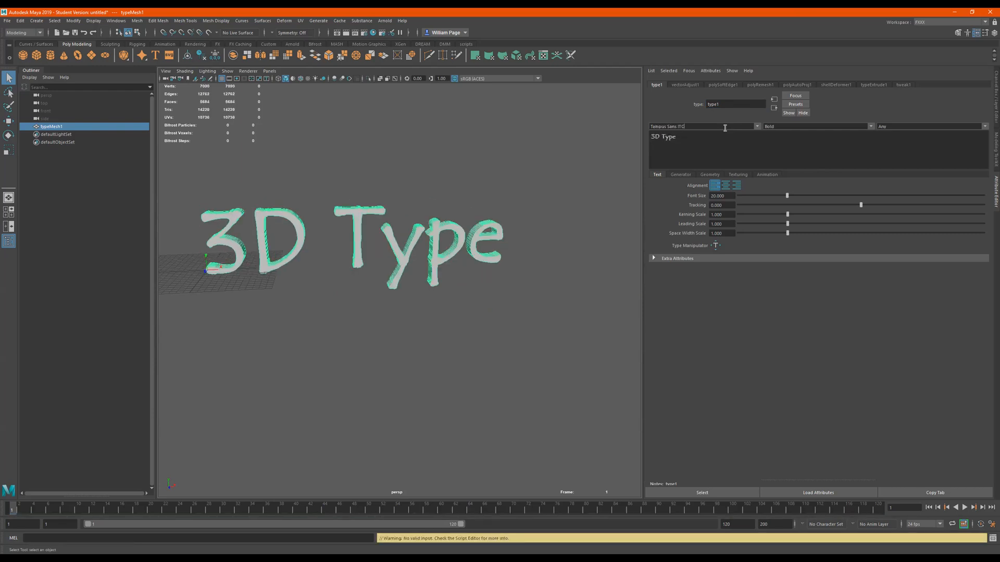
key("Up")
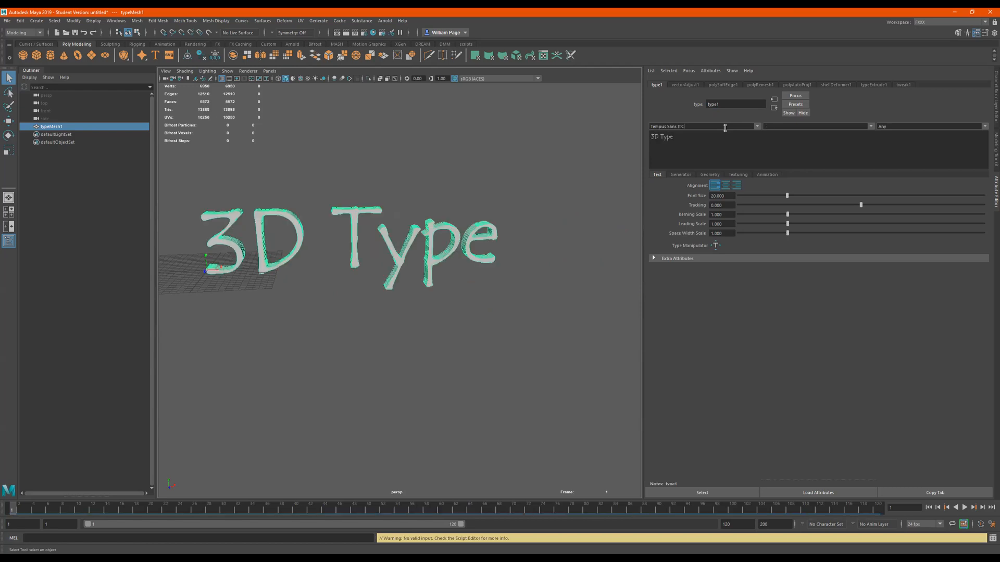
Step: Append "Mtx" to the end of the "3D Type" text
right_click_drag(386, 236, 513, 226, "alt")
left_click_drag(513, 226, 472, 231, "alt")
middle_click_drag(471, 231, 413, 279, "alt")
left_click_drag(440, 278, 478, 266, "alt")
right_click_drag(478, 267, 433, 282, "alt")
left_click_drag(432, 282, 445, 256, "alt")
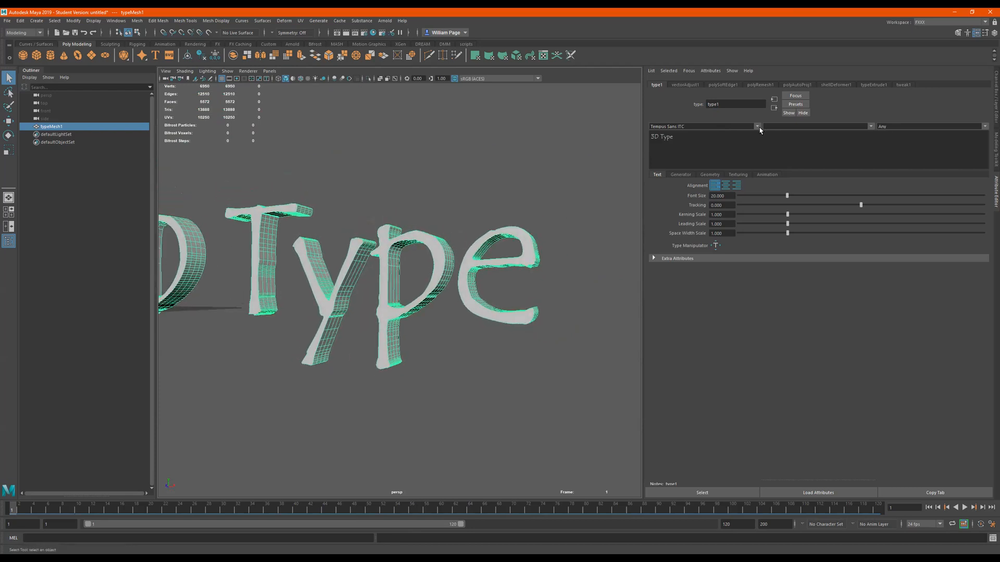
left_click(672, 141)
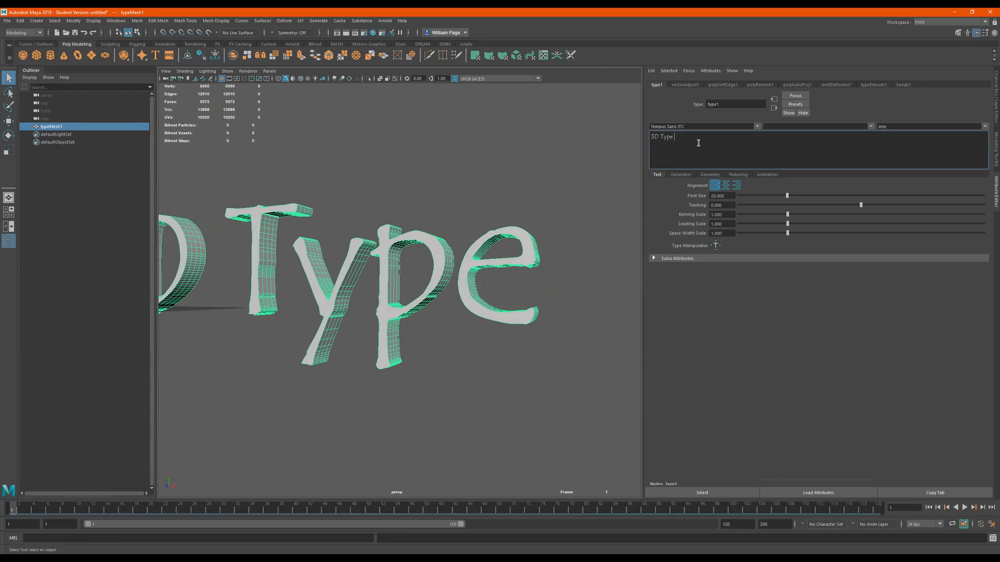
type("Mt")
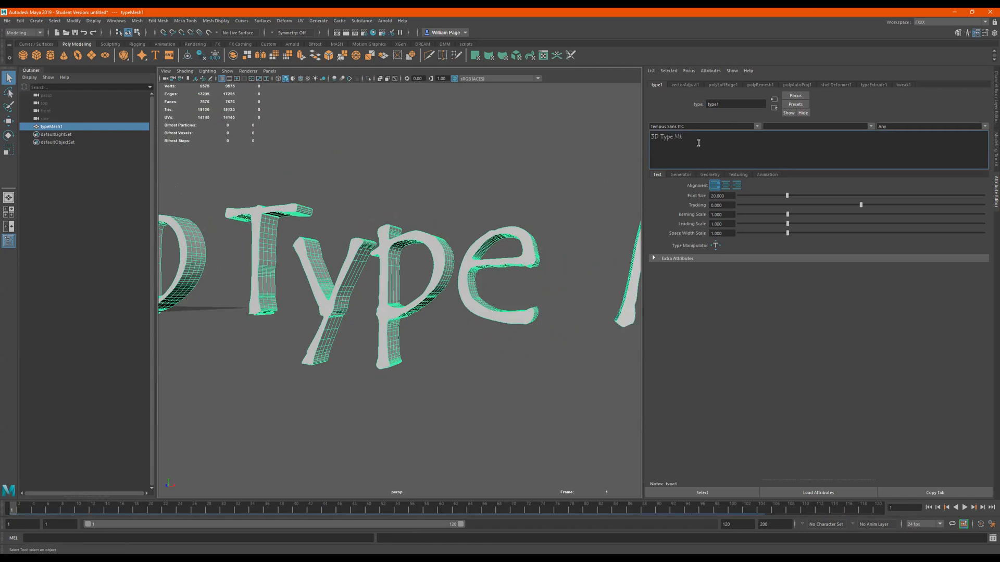
type("x")
middle_click_drag(494, 215, 284, 221, "alt")
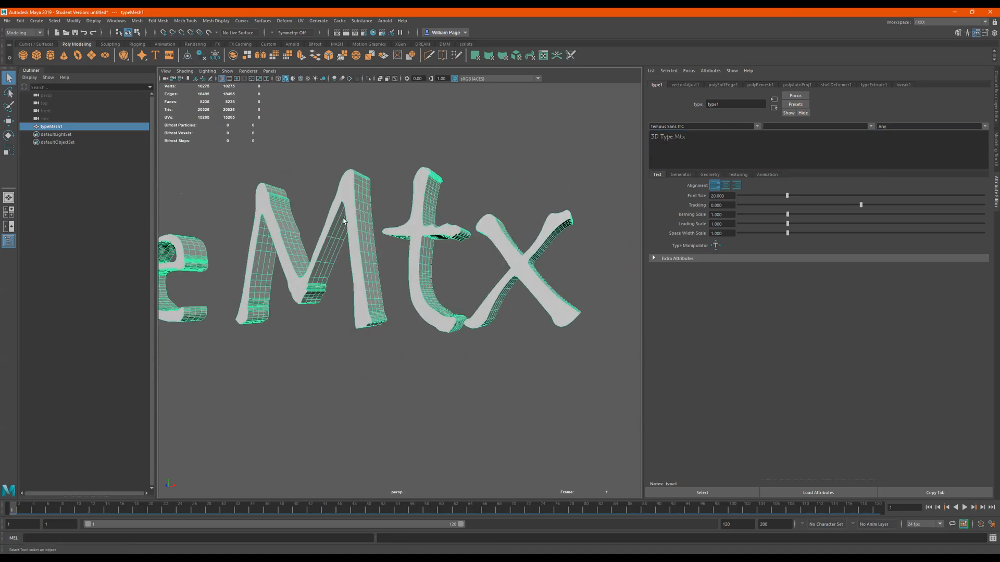
Step: Replace the final x of the text with v and delete the M so the added letters read "tv"
left_click(742, 145)
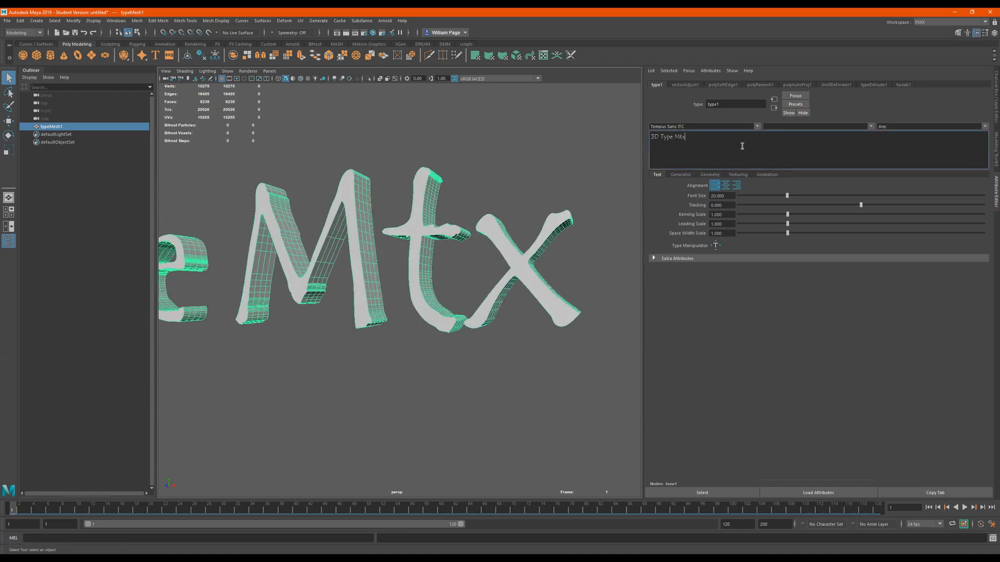
key("BackSpace")
type("v")
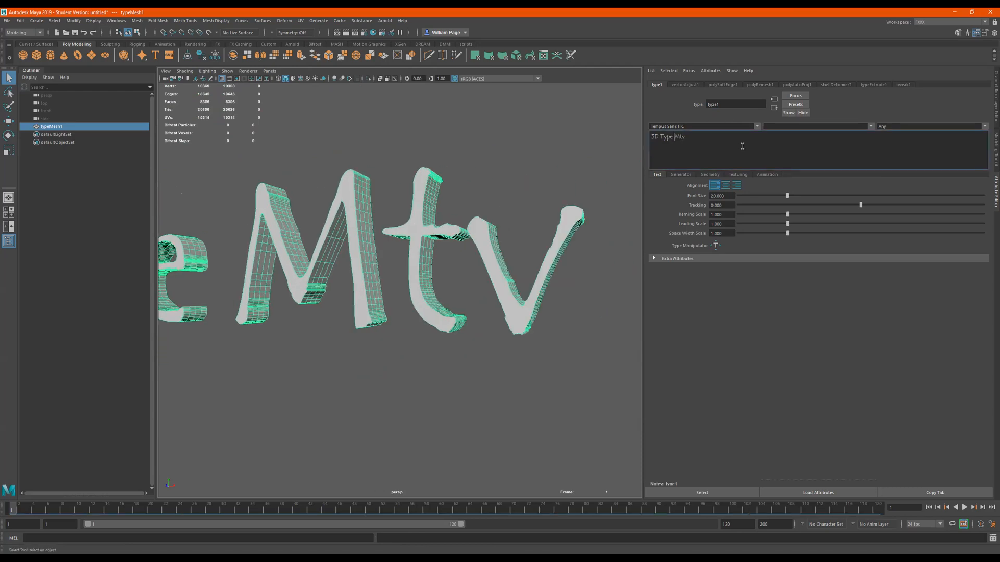
key("Left")
key("Left")
key("BackSpace")
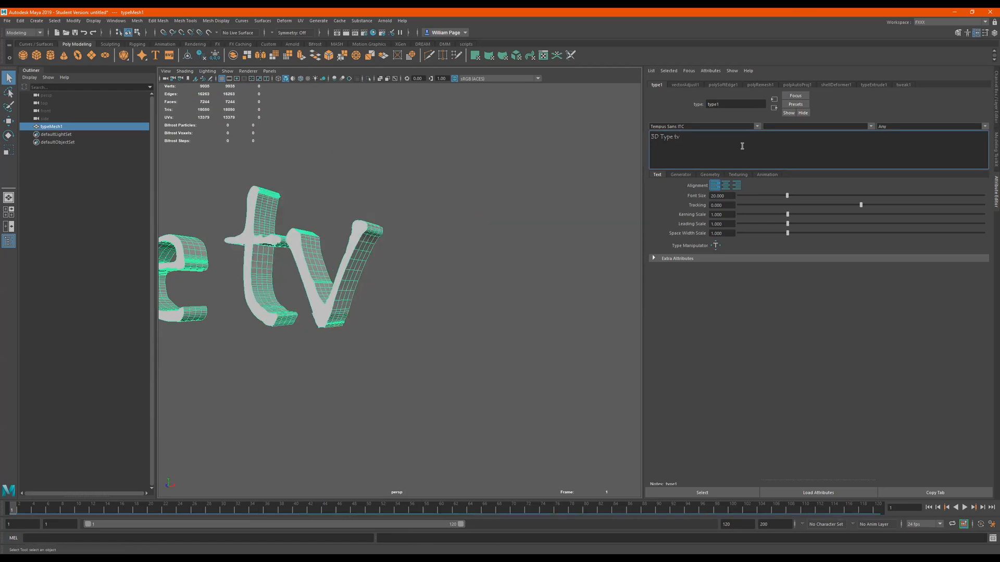
Step: Replace the lowercase t near the end of the text with a capital T, giving "3D Type Tv"
key("Delete")
type("T")
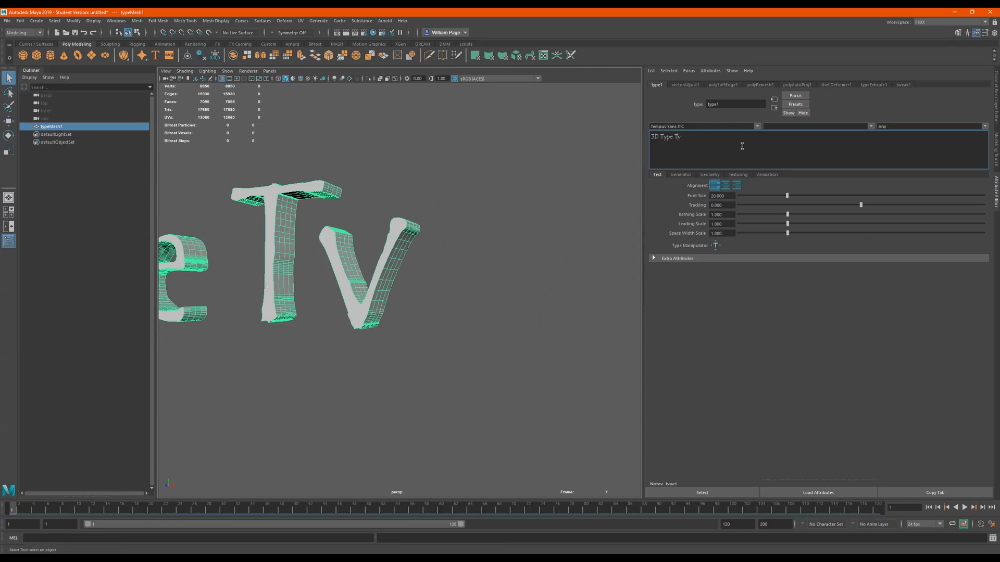
Step: Examine the geometry of the "Tv" letters up close and the whole text from several angles
left_click_drag(410, 262, 368, 276, "alt")
right_click_drag(369, 276, 500, 268, "alt")
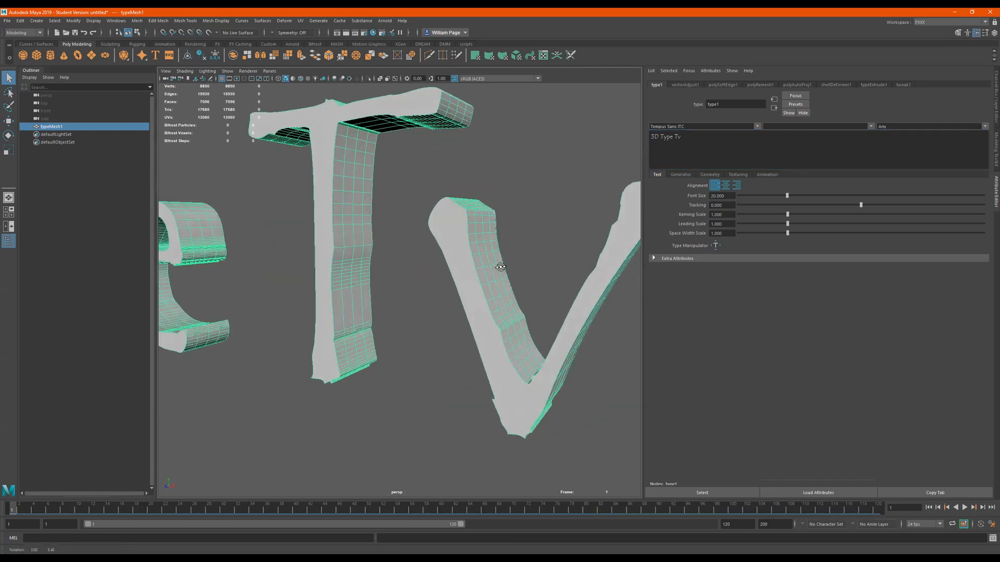
left_click_drag(500, 268, 484, 273, "alt")
right_click_drag(484, 272, 266, 297, "alt")
left_click_drag(305, 295, 372, 280, "alt")
middle_click_drag(296, 278, 504, 267, "alt")
right_click_drag(504, 267, 347, 282, "alt")
left_click_drag(347, 281, 326, 303, "alt")
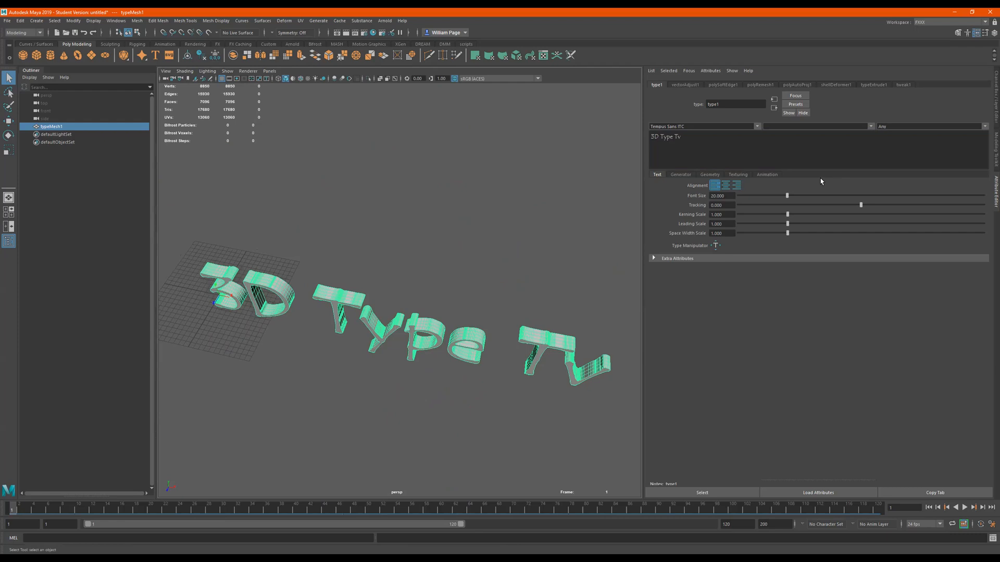
left_click_drag(468, 230, 426, 241, "alt")
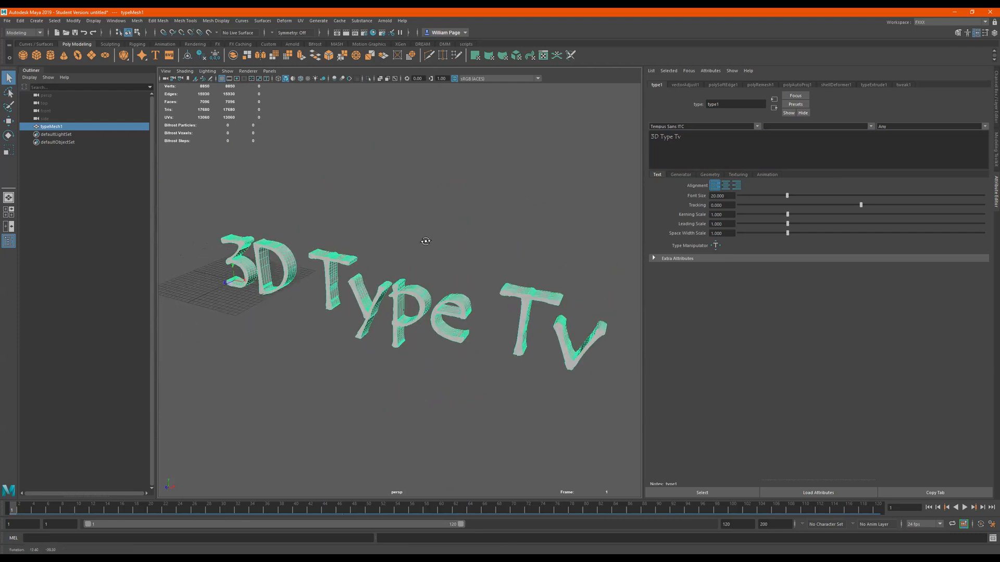
Step: Reduce the type's font size to about 12.24 and set the tracking to 25
left_click_drag(789, 197, 768, 210)
left_click_drag(852, 206, 731, 203)
left_click(730, 204)
type("25")
key("Return")
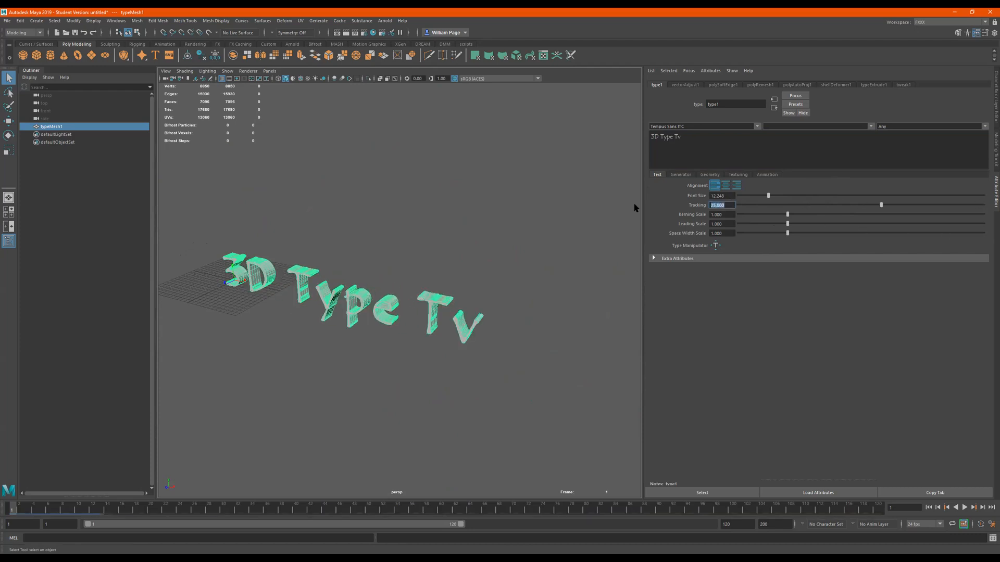
Step: Lower the tracking to about 8.6 and raise the kerning scale to about 2.53
left_click_drag(894, 207, 985, 205)
left_click_drag(752, 206, 769, 217)
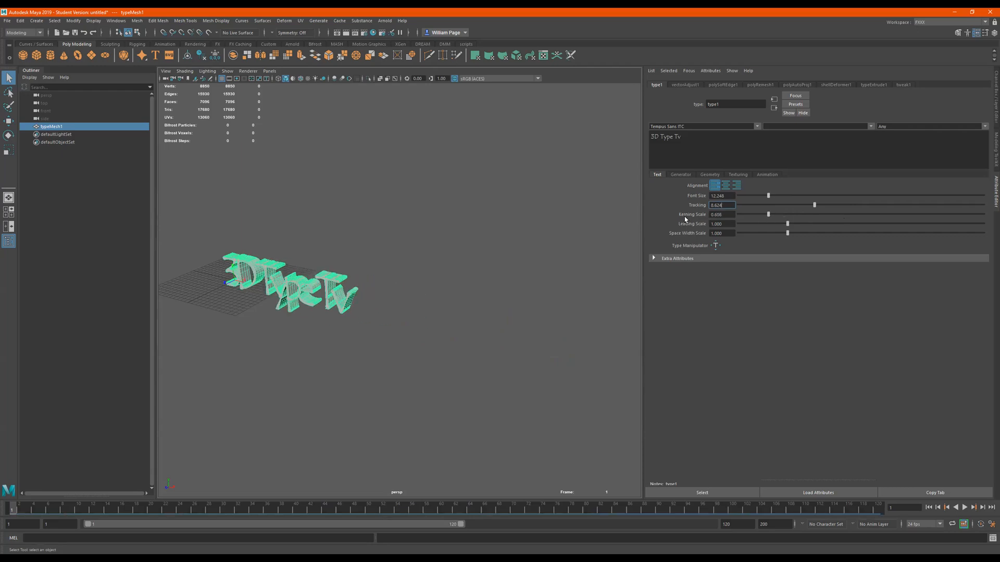
left_click_drag(773, 217, 863, 221)
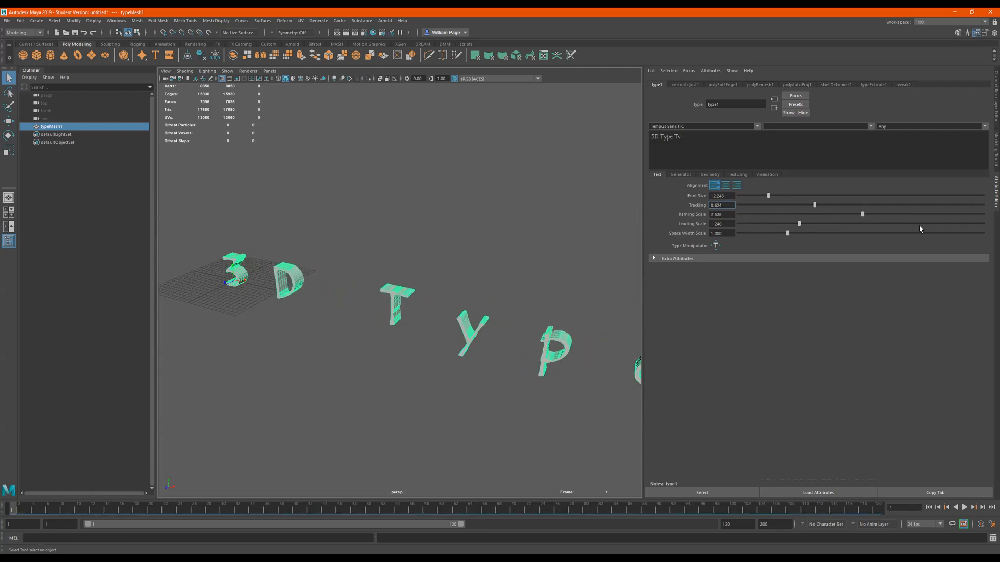
Step: Set the type's spacing to leading scale 0.696, space width scale 0, kerning scale 0.872 and tracking 3.824
left_click_drag(782, 227, 698, 235)
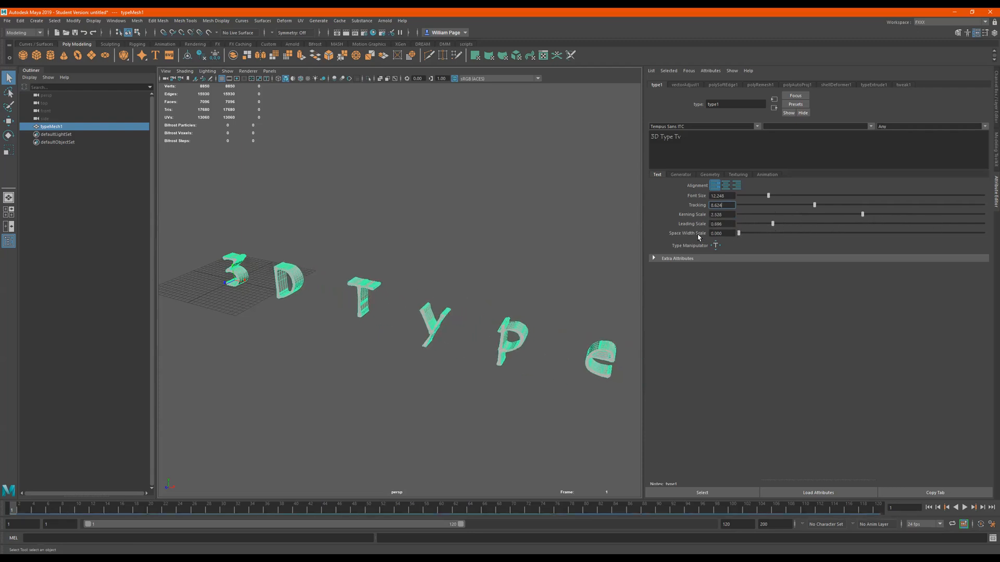
left_click_drag(815, 218, 787, 220)
key("[")
left_click_drag(771, 225, 768, 226)
key("ctrl+z")
left_click_drag(780, 215, 782, 216)
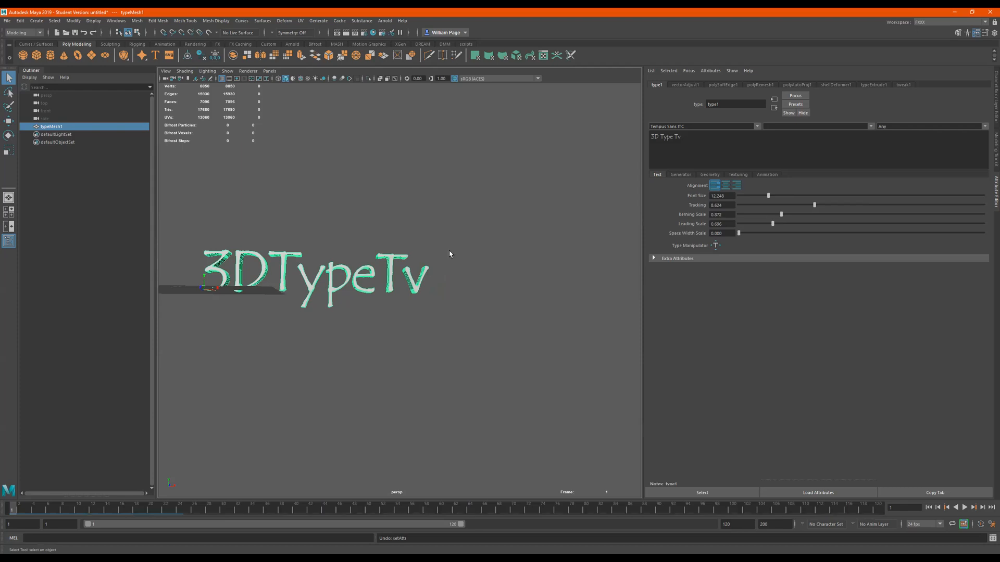
left_click_drag(815, 206, 795, 211)
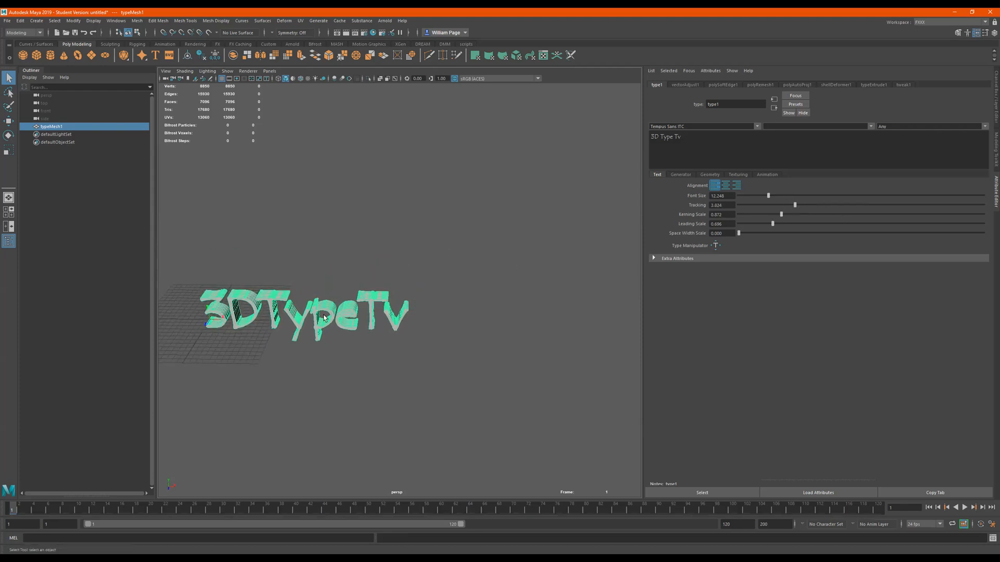
Step: Turn on the Type Manipulator and examine its handles around the letter 3 from several angles
left_click(715, 246)
left_click_drag(368, 316, 383, 320, "alt")
mouse_move(315, 327)
left_mouse_down()
mouse_move(284, 300)
mouse_move(285, 251)
mouse_move(290, 313)
mouse_move(309, 333)
mouse_move(280, 332)
mouse_move(320, 345)
left_mouse_up()
middle_click_drag(320, 346, 393, 307, "alt")
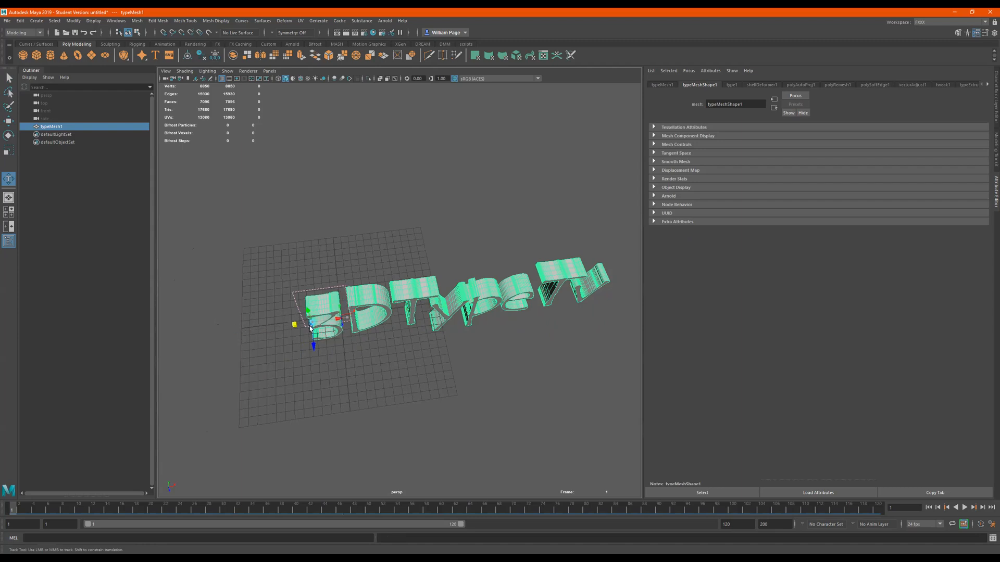
left_click_drag(312, 328, 346, 348, "alt")
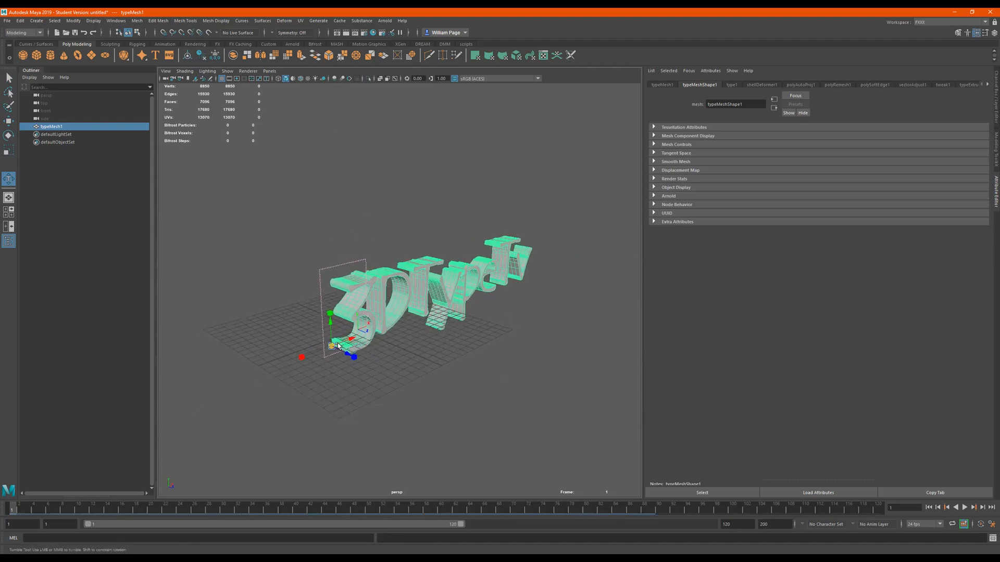
left_click_drag(341, 345, 307, 334, "alt")
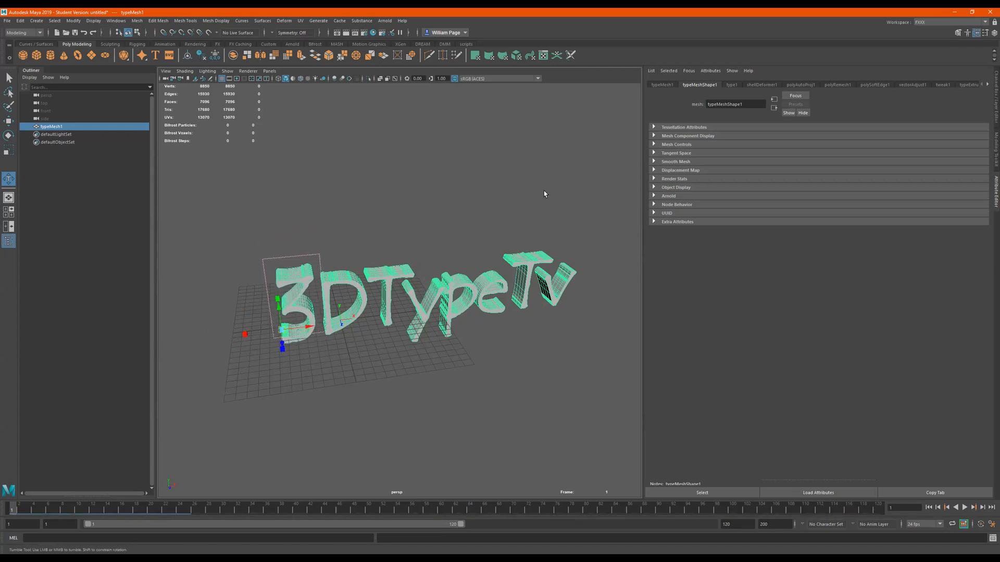
Step: Return to the type1 settings, switch the Type Manipulator off and on again, and reselect typeMesh1
left_click(732, 85)
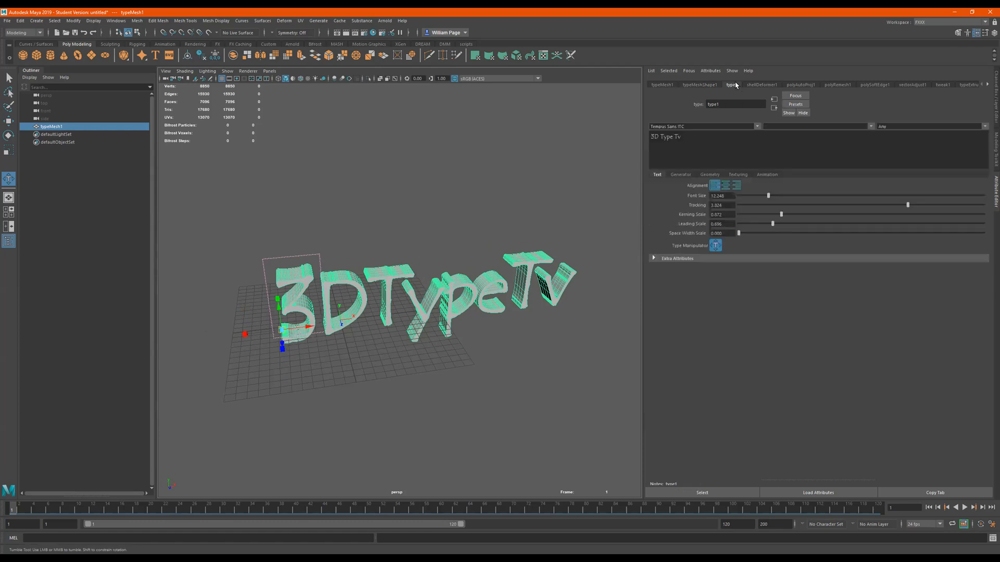
left_click(715, 246)
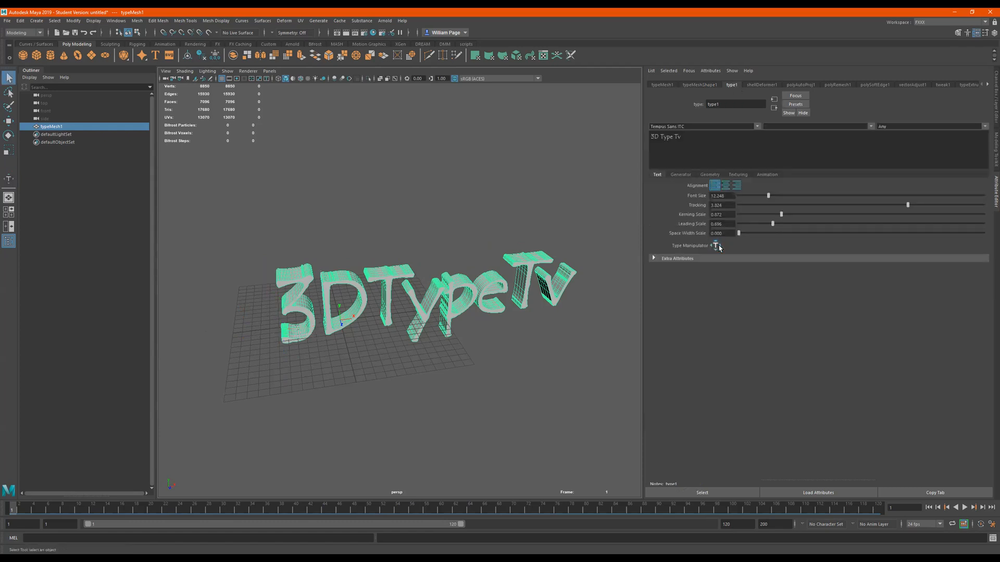
left_click(715, 245)
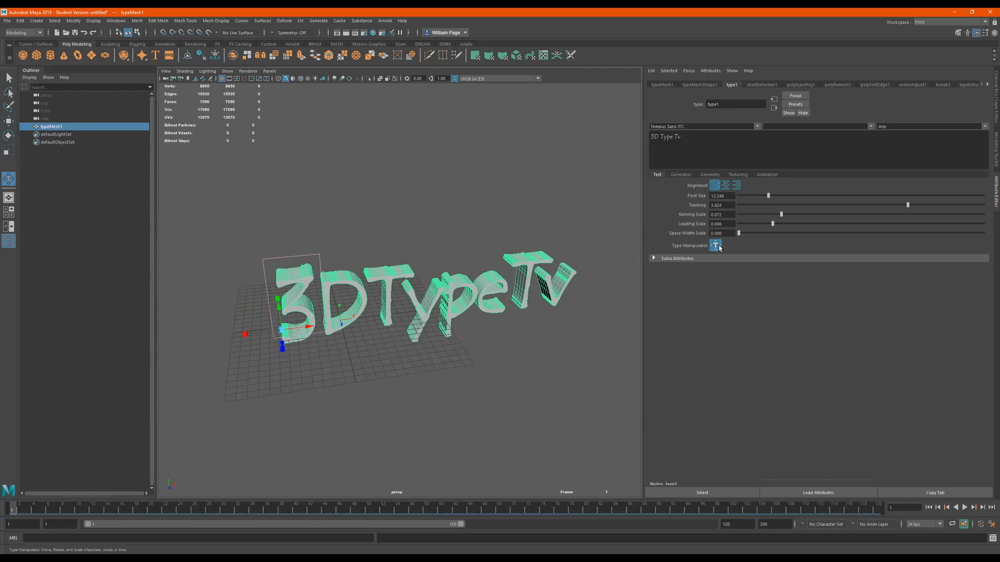
left_click(76, 178)
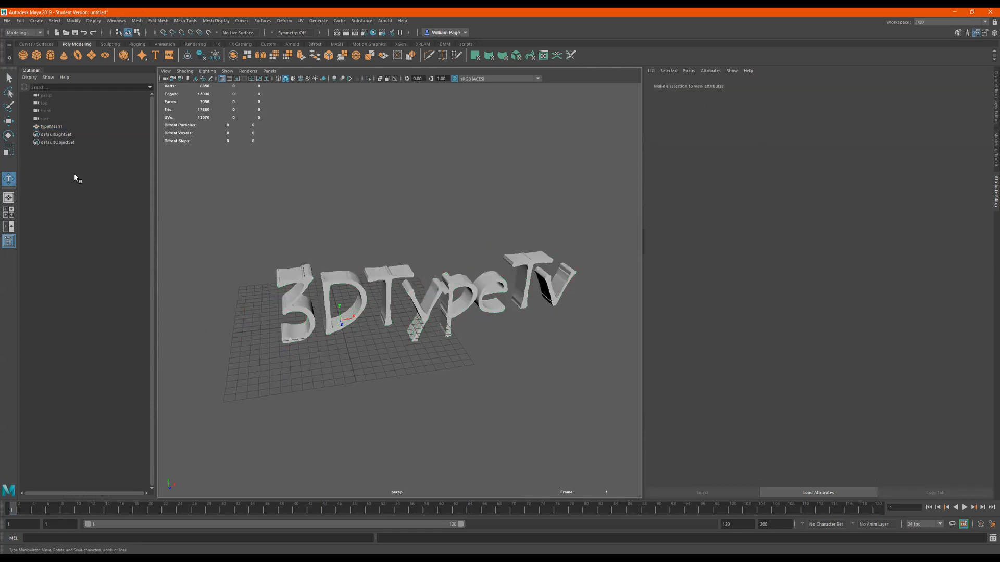
left_click(52, 127)
left_click_drag(321, 277, 307, 273, "alt")
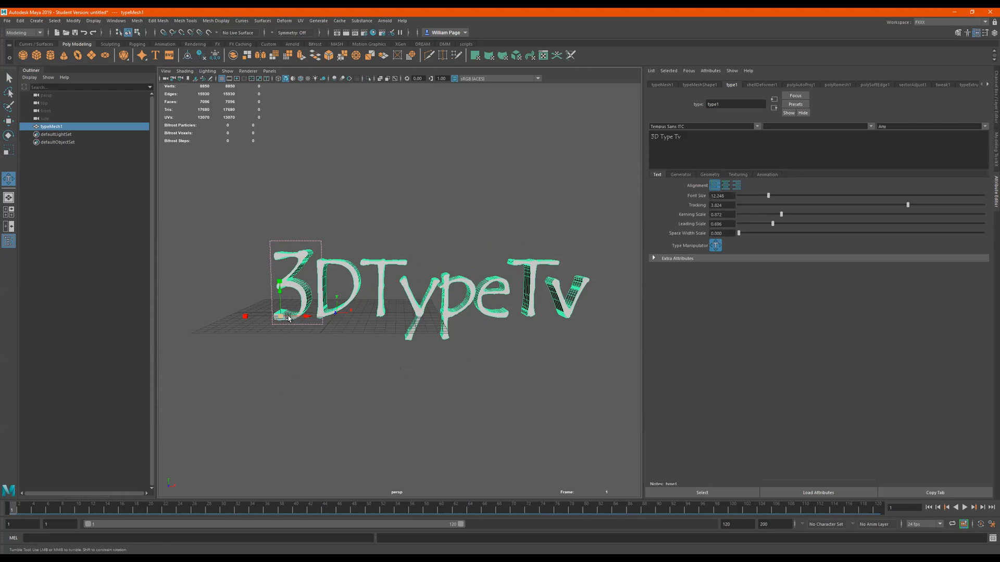
Step: Scale the whole type mesh down slightly and reactivate the Type Manipulator
key("r")
mouse_move(338, 314)
left_mouse_down()
mouse_move(364, 307)
mouse_move(328, 312)
left_mouse_up()
left_click(716, 246)
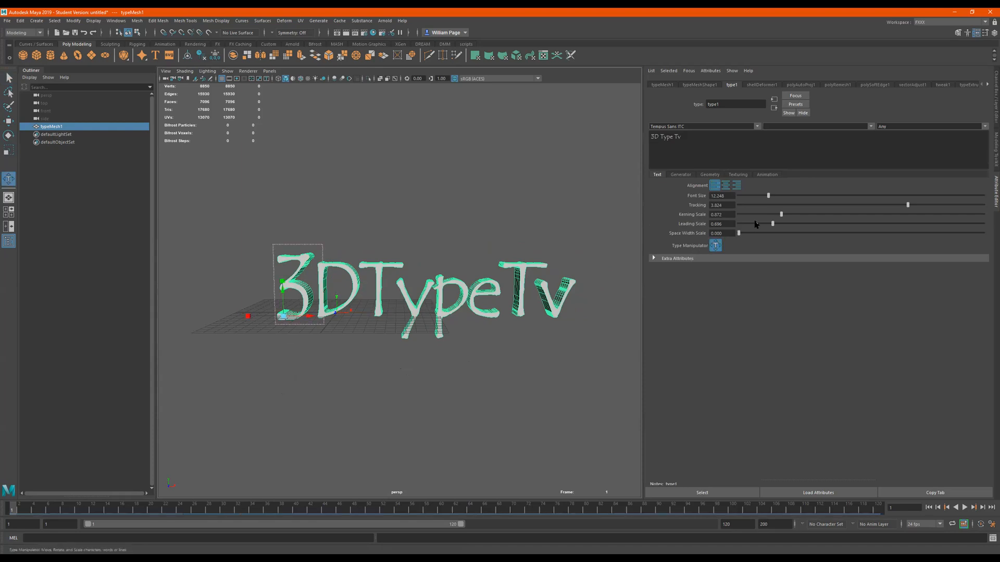
Step: Try raising the leading scale and lowering it to 0
left_click_drag(773, 224, 871, 229)
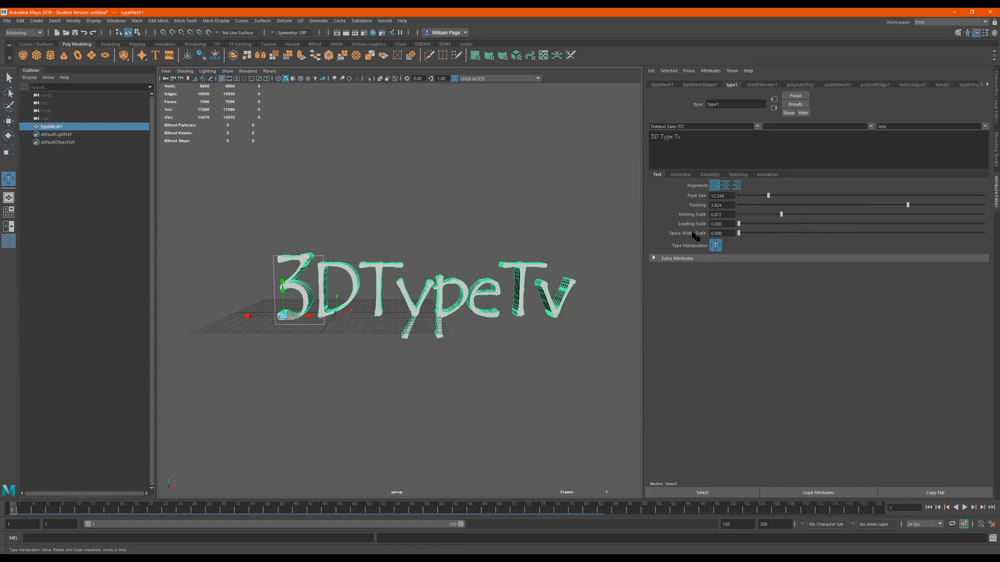
left_click_drag(781, 224, 699, 235)
left_click_drag(428, 249, 398, 282, "alt")
Step: Turn off the Type Manipulator and set the leading scale to 0.480 and the space width scale to 0.496
left_click(715, 246)
left_click(676, 260)
left_click_drag(385, 276, 386, 262, "alt")
left_click(762, 224)
left_click(763, 232)
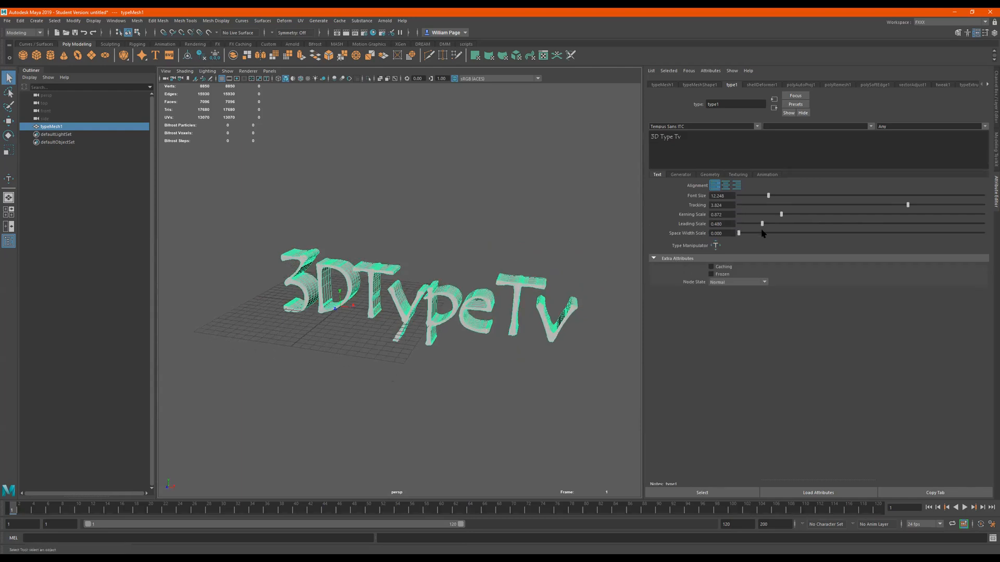
left_click_drag(445, 262, 446, 208, "alt")
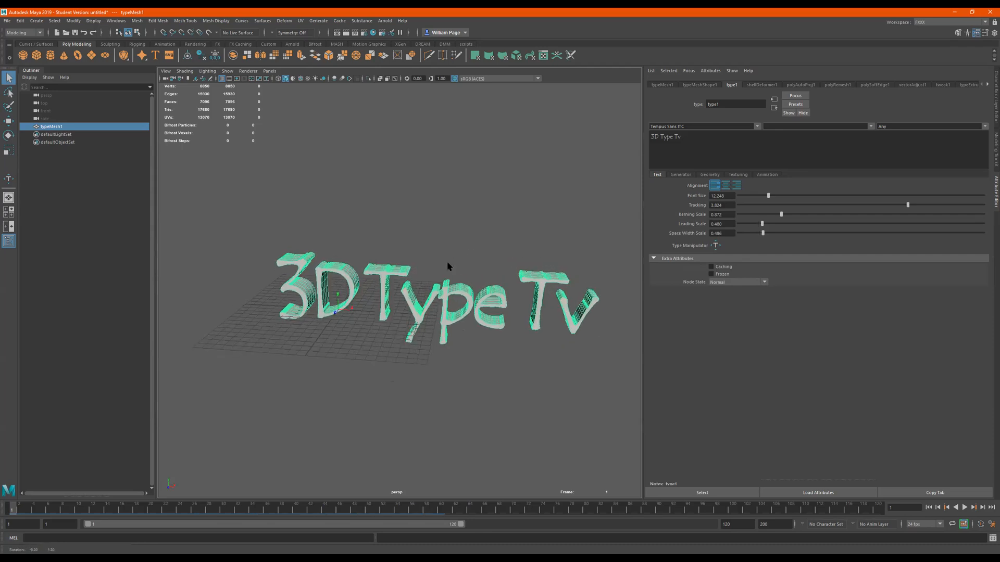
mouse_move(476, 261)
left_mouse_down("alt")
mouse_move(453, 261)
mouse_move(468, 263)
left_mouse_up("alt")
Step: Re-enable the Type Manipulator, toggling it several times, and try to pick and move individual letters
left_click(715, 246)
left_click_drag(364, 281, 331, 281, "alt")
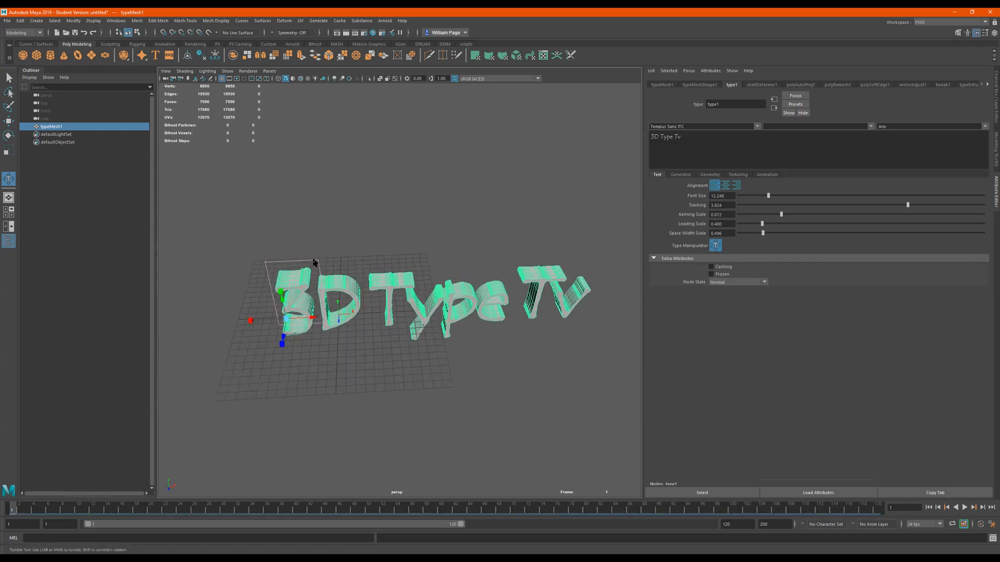
left_click(342, 262)
left_click(456, 282)
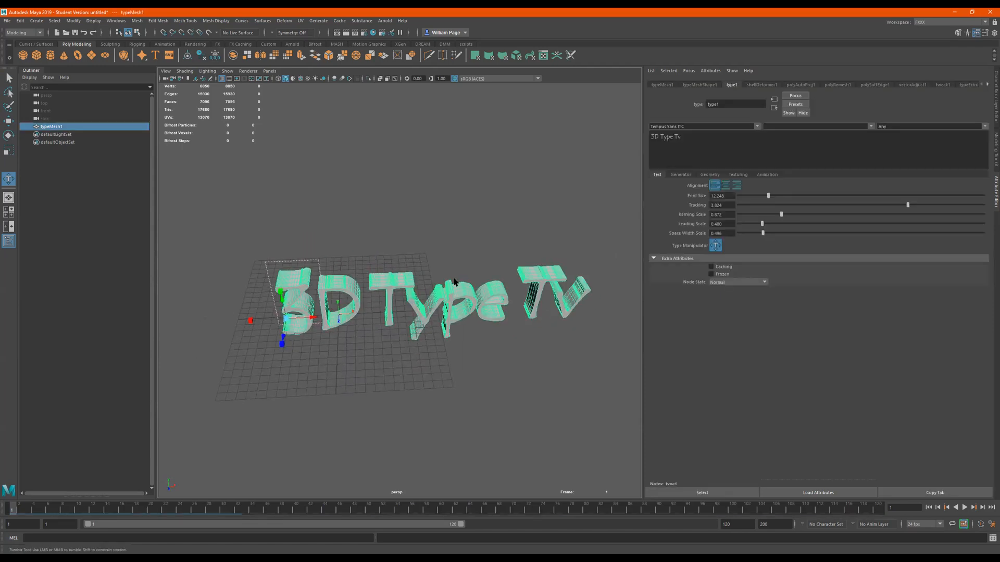
left_click(715, 248)
left_click(715, 248)
left_click(715, 249)
left_click(715, 248)
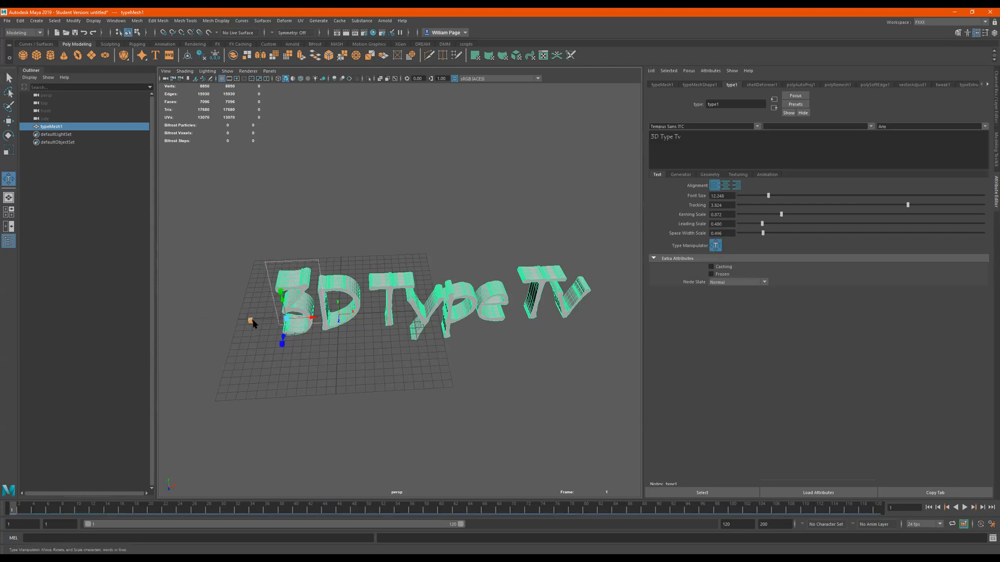
left_click_drag(380, 320, 329, 295)
key("f")
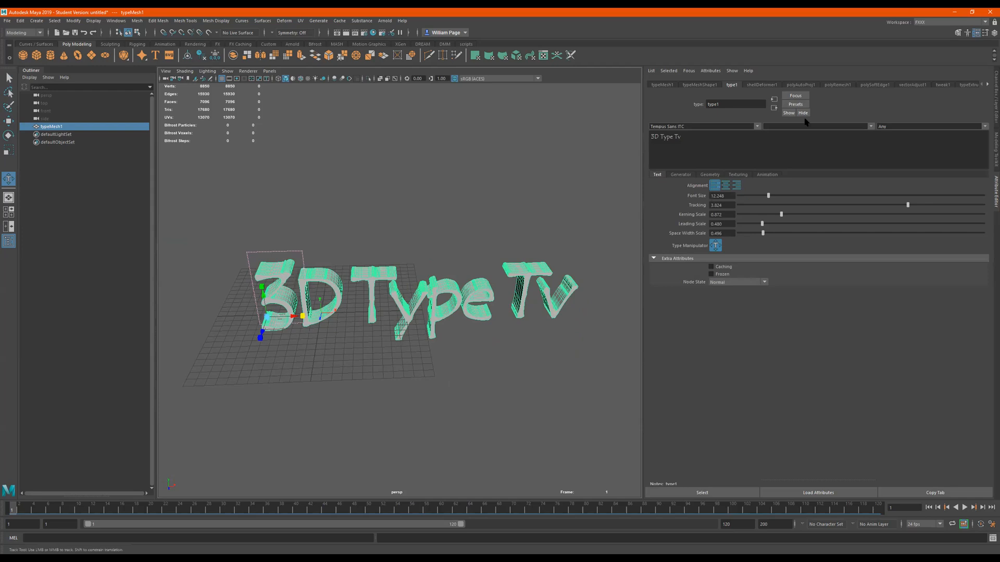
Step: Look through the shell deformer, auto-projection and mesh shape attributes and return to the type1 settings
left_click(761, 84)
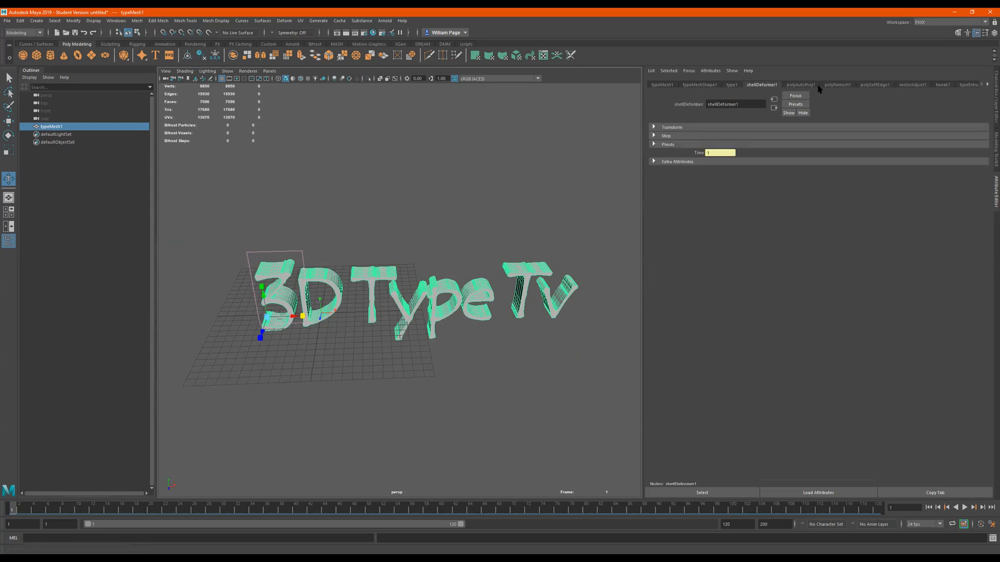
left_click(802, 84)
left_click(717, 84)
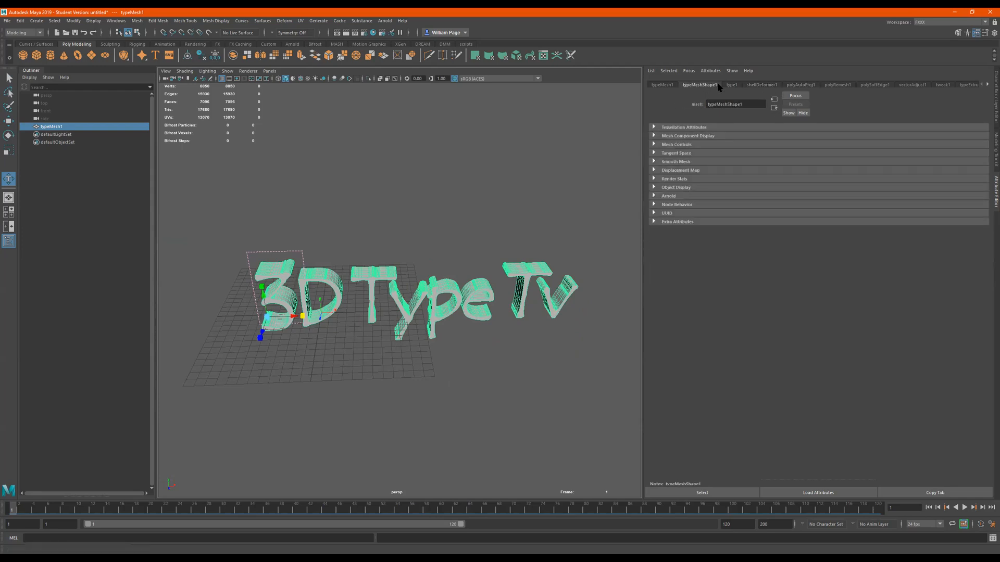
left_click_drag(346, 245, 306, 266, "alt")
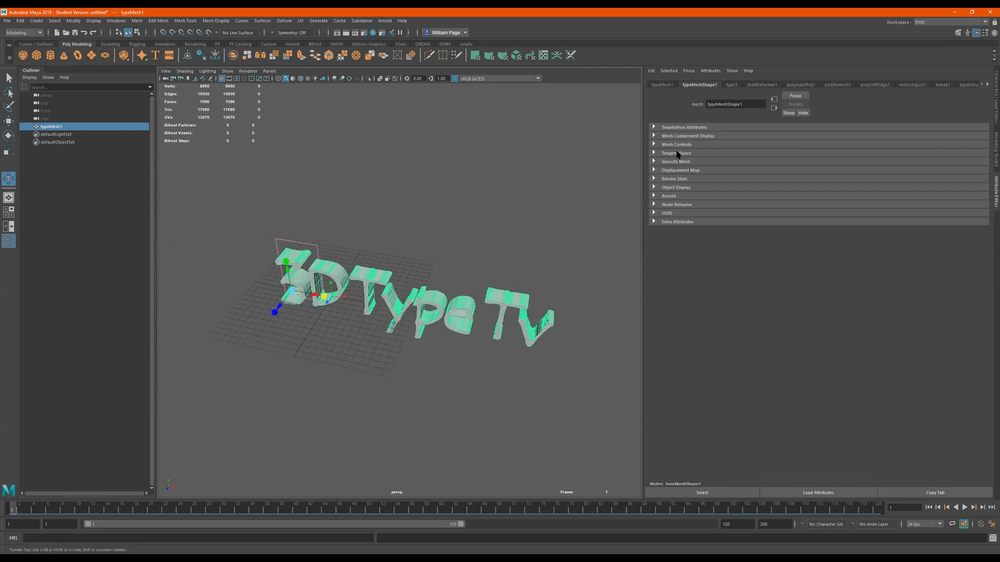
left_click(732, 85)
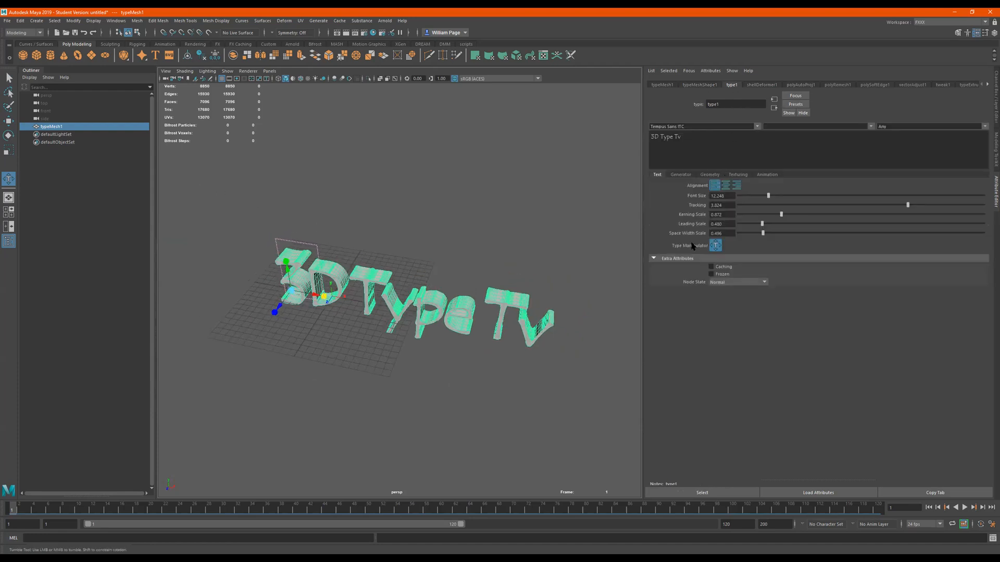
Step: Turn off the Type Manipulator and hide the "3D Type Tv" mesh
left_click(713, 246)
left_click_drag(454, 292, 450, 288, "alt")
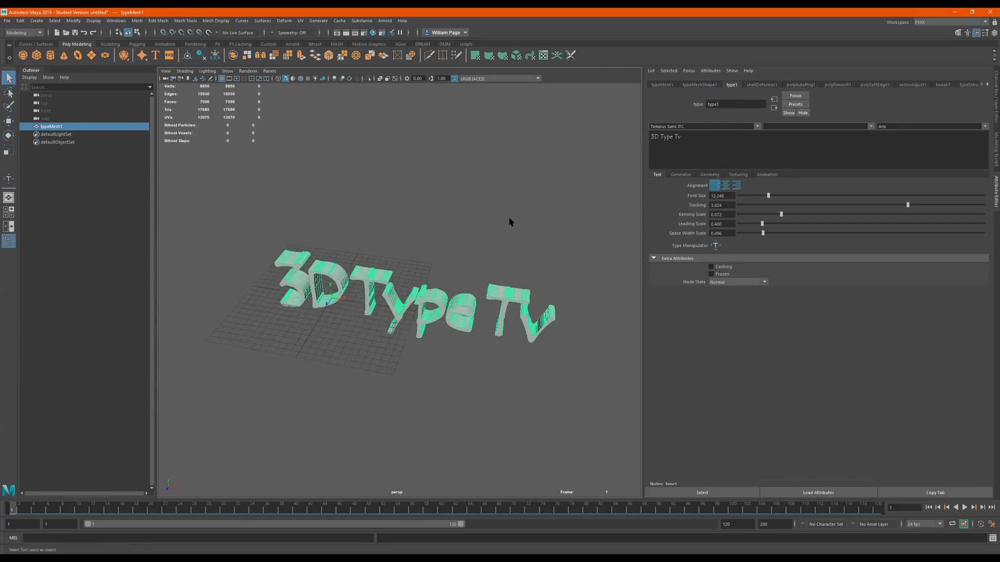
key("ctrl+h")
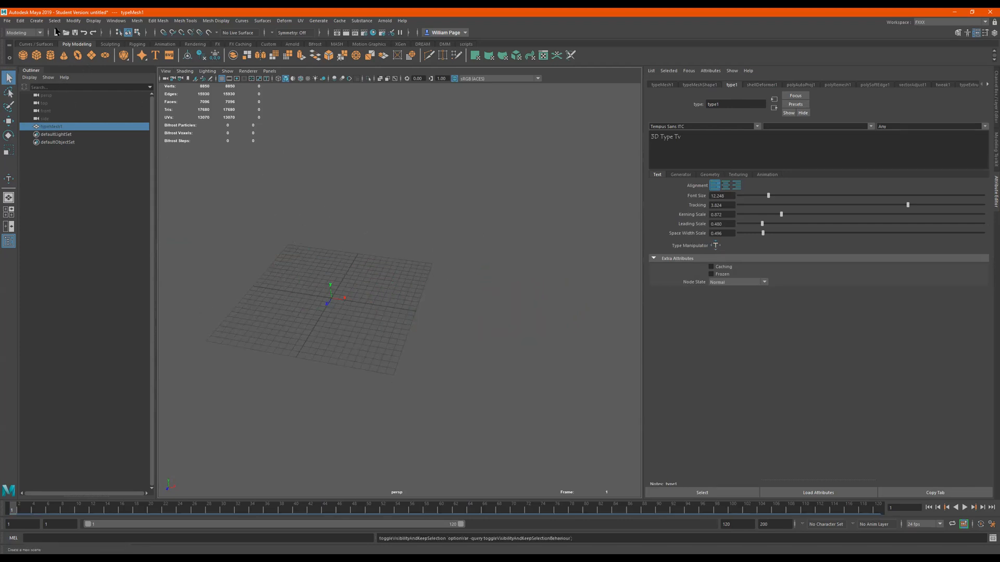
Step: Create a second 3D type object and turn on its Type Manipulator
left_click(36, 21)
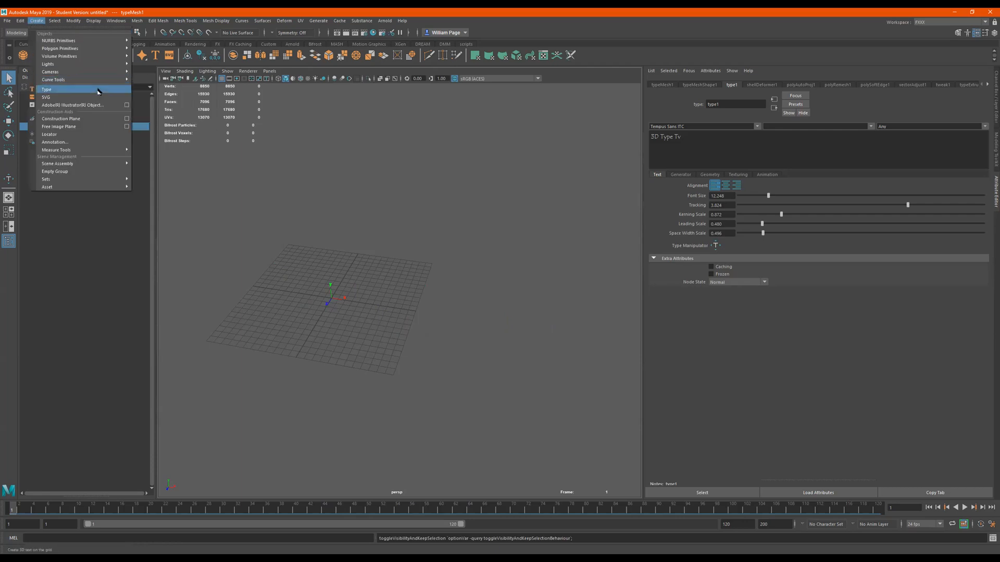
left_click(77, 95)
left_click_drag(458, 301, 298, 289, "alt")
scroll(342, 275, "down", 2)
left_click(715, 245)
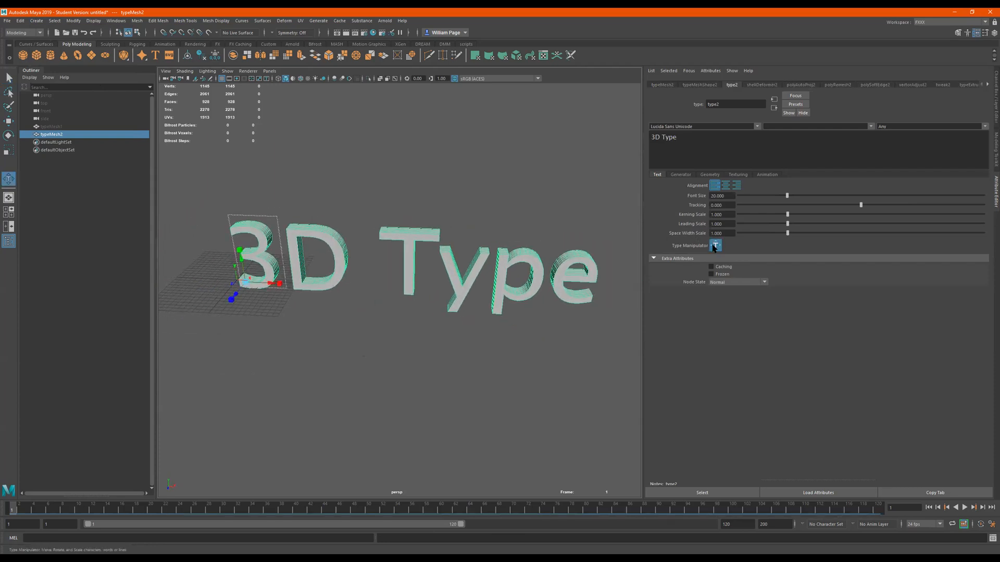
Step: Center-align the new "3D Type" text and reactivate the Type Manipulator on it
left_click(715, 246)
left_click(727, 185)
left_click(718, 246)
scroll(413, 260, "down", 5)
middle_click_drag(414, 260, 447, 267, "alt")
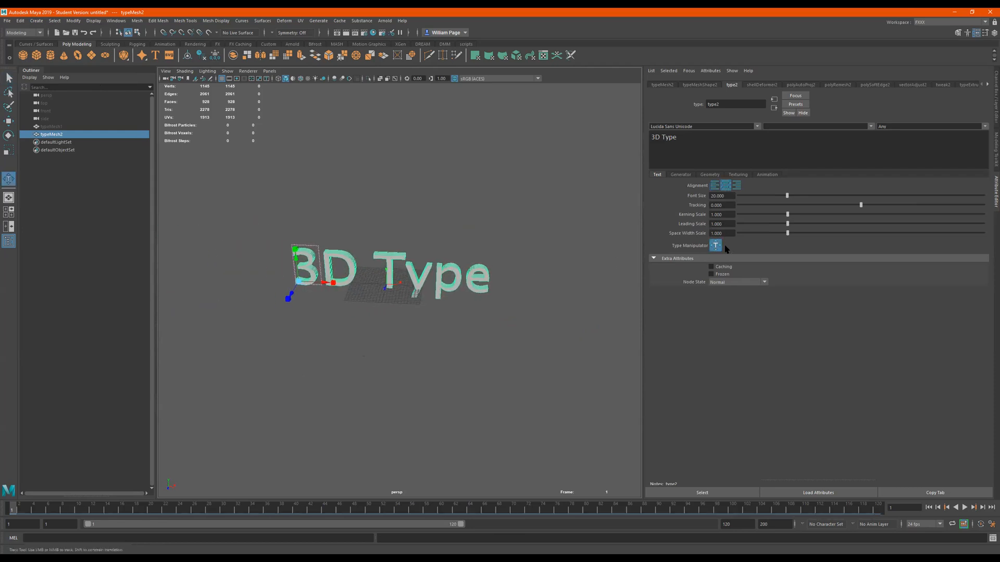
Step: Turn off the Type Manipulator on the second "3D Type" text and check the mesh from an angle
left_click(717, 245)
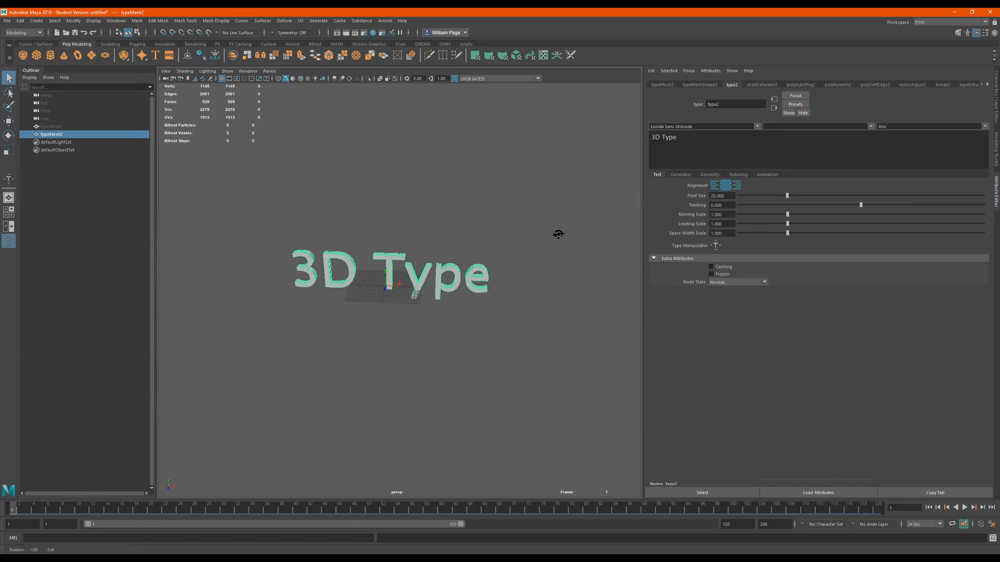
right_click_drag(391, 261, 568, 272, "alt")
left_click_drag(568, 272, 567, 216, "alt")
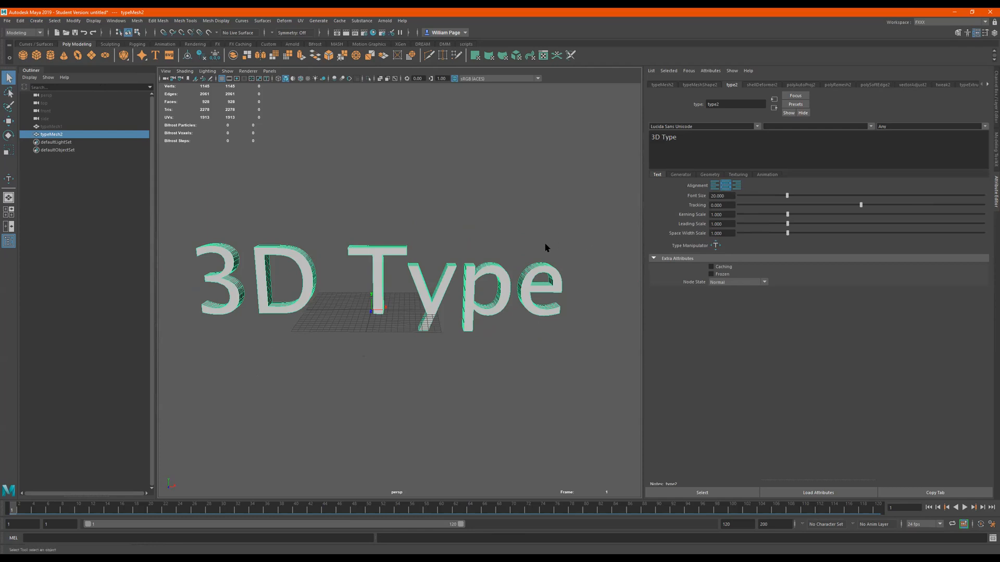
left_click_drag(534, 252, 518, 279, "alt")
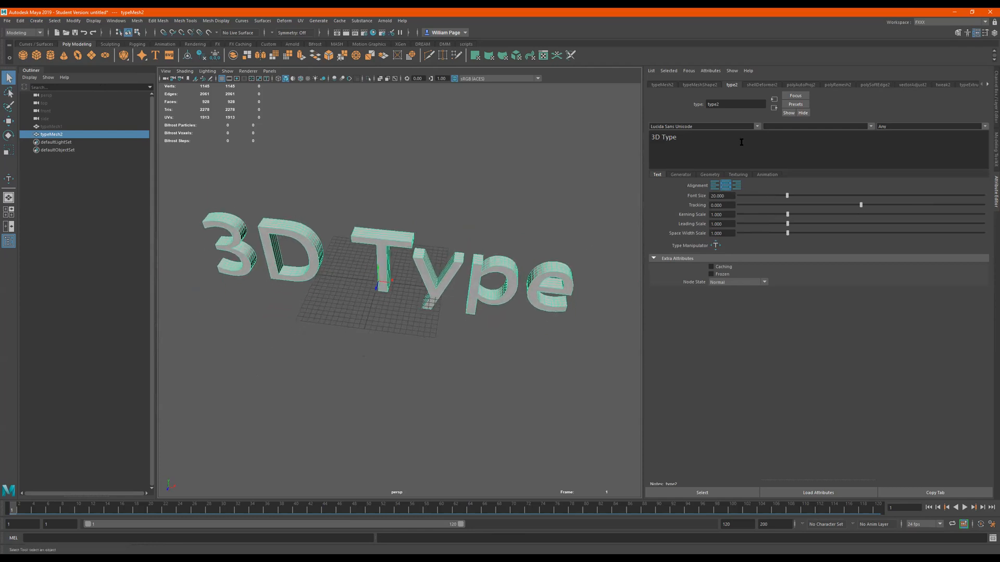
Step: Glance at the typeMeshShape2 attributes, return to the type2 settings, and increase the font size to about 21.5
left_click(700, 84)
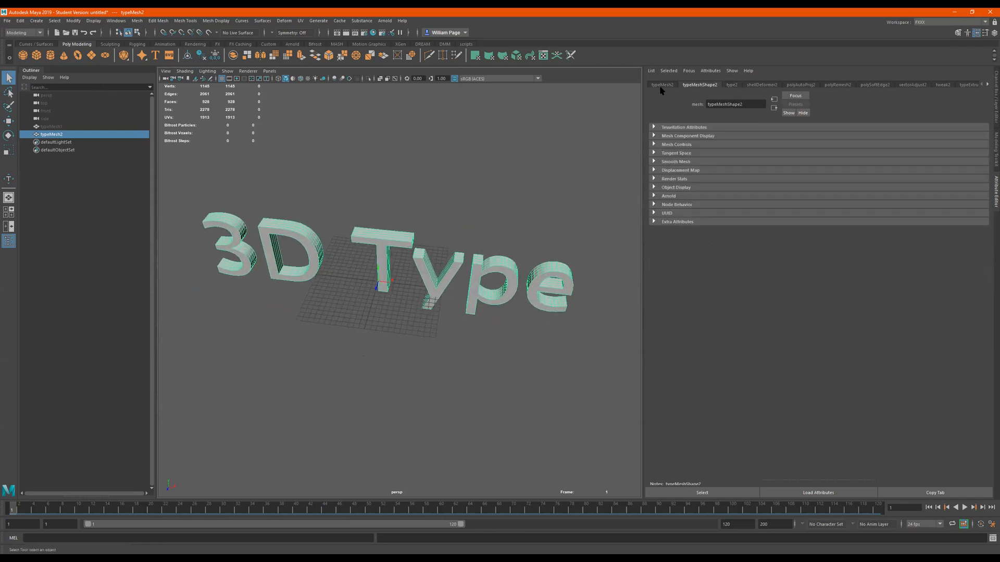
left_click(750, 83)
left_click(733, 85)
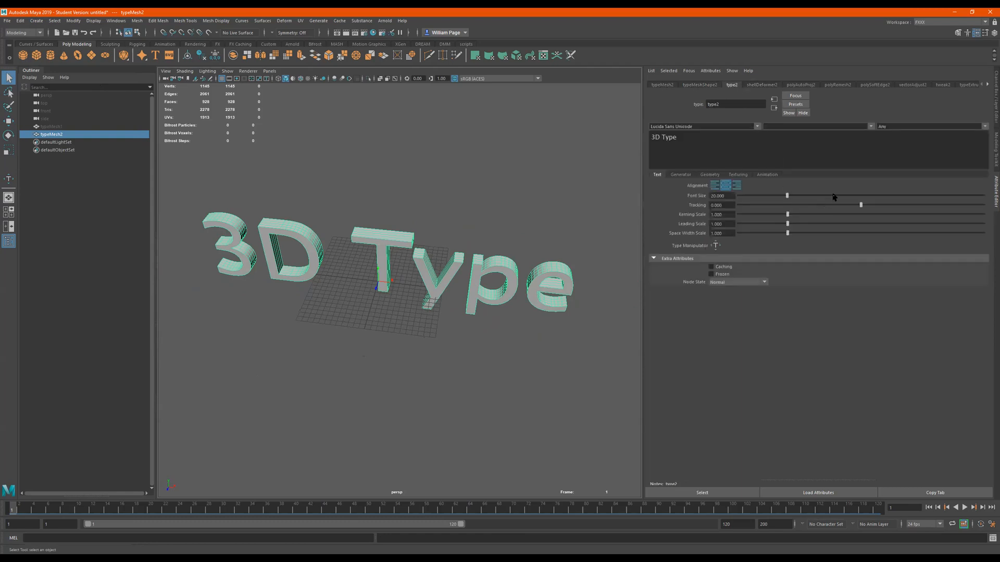
left_click_drag(787, 196, 791, 196)
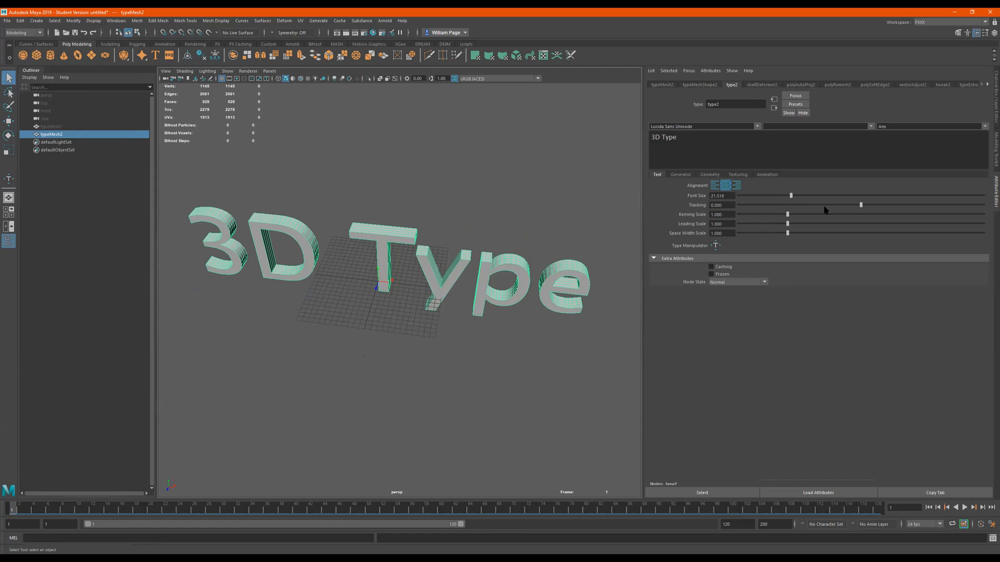
Step: Open the type's geometry settings and lower the curve resolution to 1, inspecting the "3D" letters up close
left_click(681, 175)
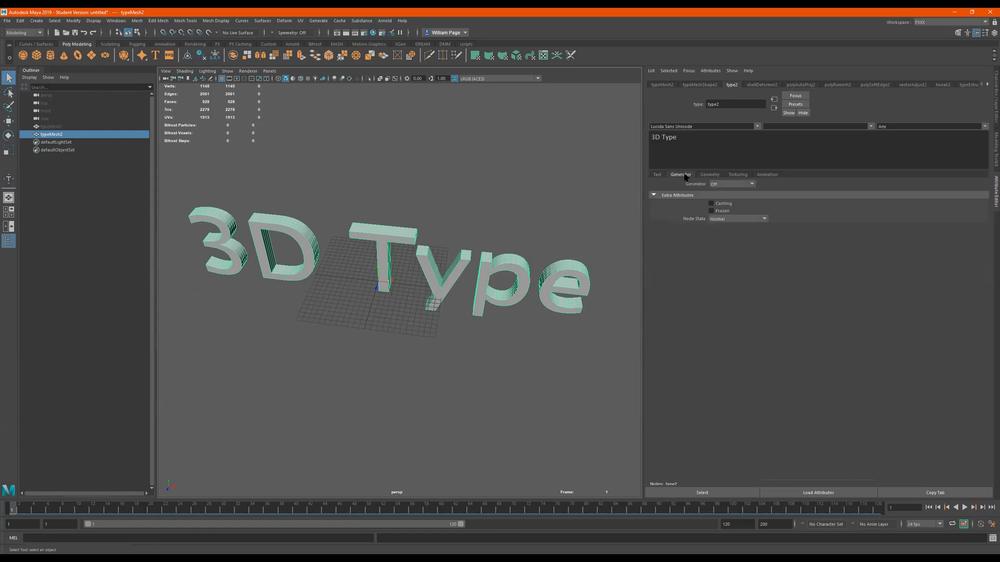
left_click(719, 176)
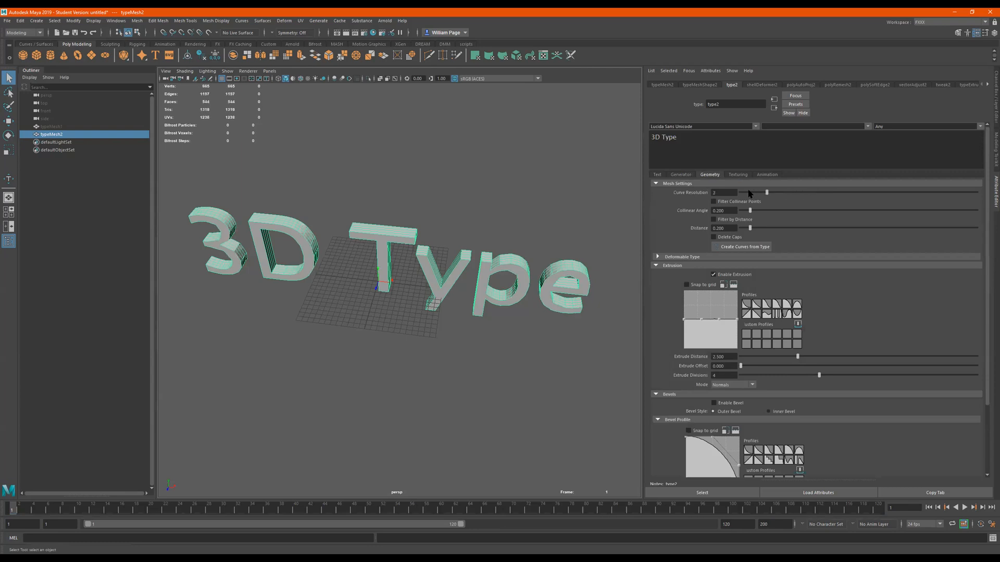
left_click_drag(825, 196, 734, 191)
left_click_drag(378, 258, 367, 243, "alt")
middle_click_drag(367, 244, 438, 241, "alt")
scroll(356, 245, "up", 4)
middle_click_drag(354, 257, 535, 333, "alt")
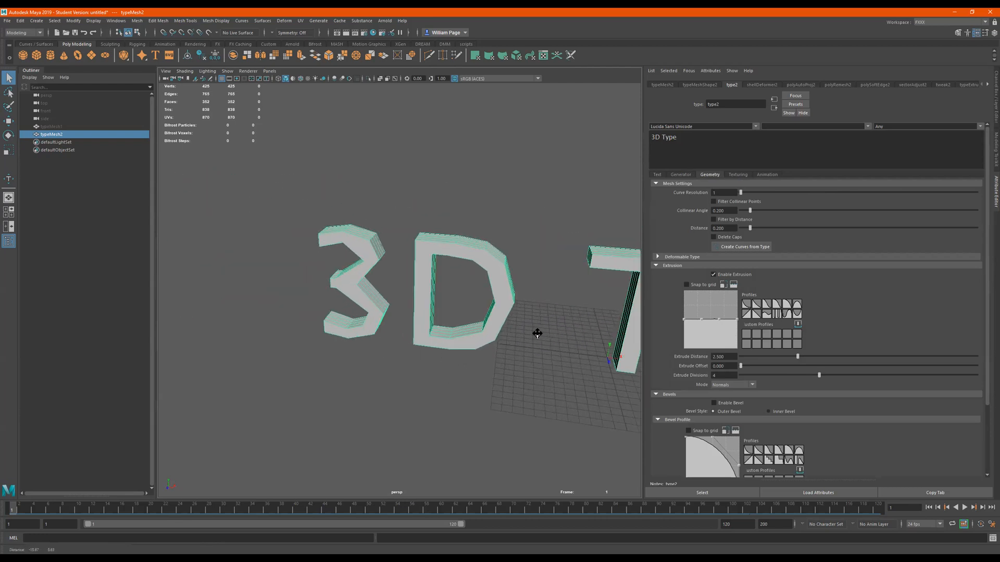
left_click_drag(536, 333, 463, 321, "alt")
scroll(464, 321, "up", 2)
Step: Raise the type's curve resolution to 6 and inspect the curved edges of the letters
left_click_drag(743, 196, 875, 197)
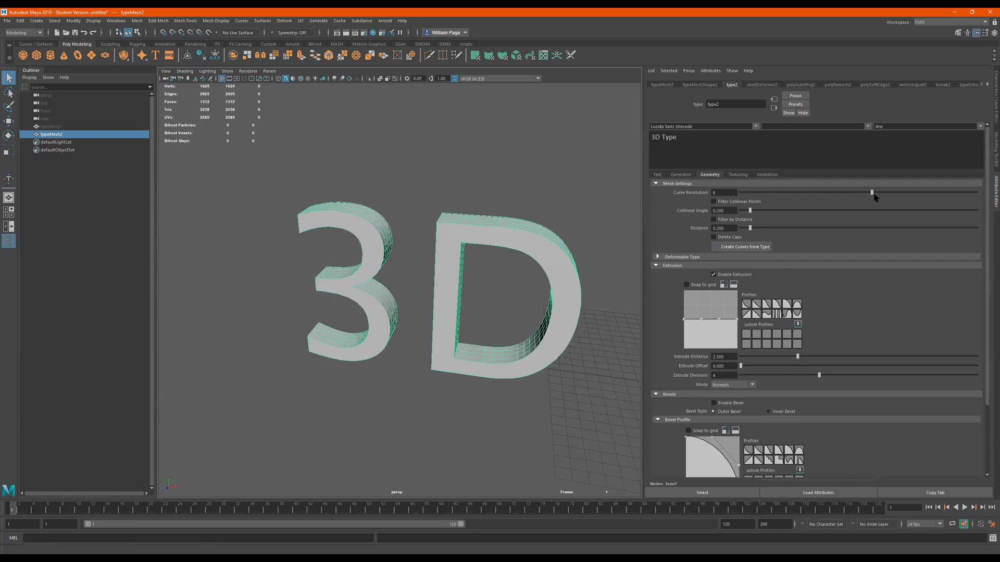
left_click_drag(495, 226, 393, 257, "alt")
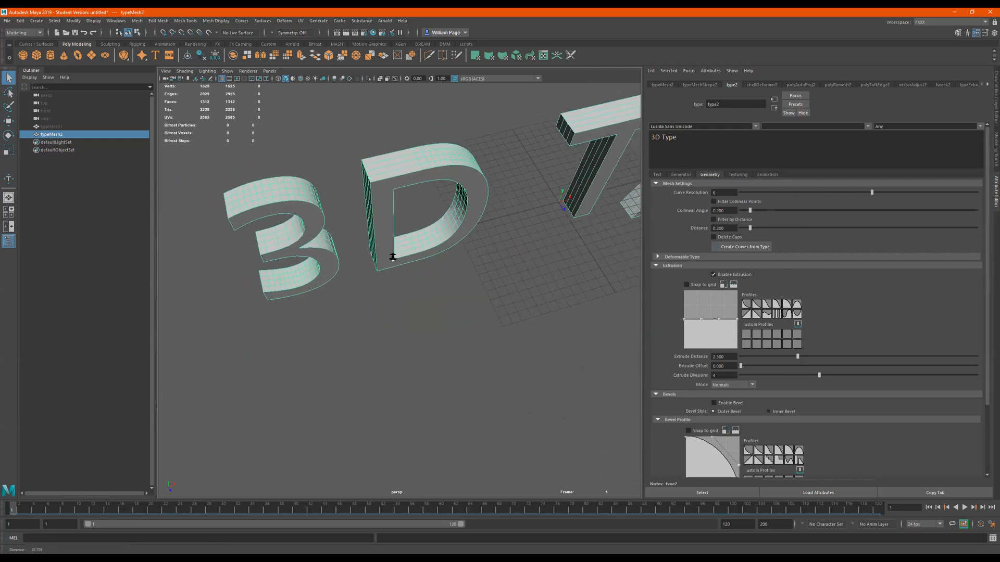
right_click_drag(393, 257, 386, 257, "alt")
middle_click_drag(386, 257, 330, 273, "alt")
left_click_drag(330, 272, 383, 261, "alt")
right_click_drag(431, 251, 480, 236, "alt")
middle_click_drag(480, 236, 468, 268, "alt")
Step: Reduce the curve resolution to 3 and try different collinear angles, ending at about 0.431
left_click_drag(775, 210, 794, 210)
left_click_drag(910, 211, 744, 211)
left_click_drag(823, 215, 780, 211)
left_click(755, 211)
key("ctrl+z")
Step: Enable filtering by distance for the type mesh with a distance of about 0.804
left_click(734, 202)
left_click(785, 228)
left_click(779, 228)
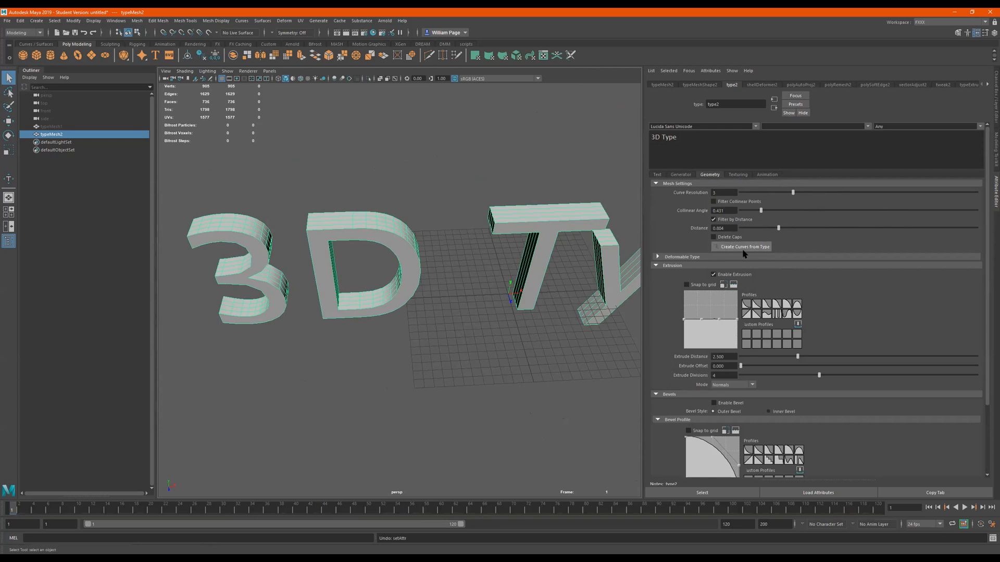
Step: Try creating curves from the type, undo it, and return to the type2 settings
left_click(745, 247)
key("ctrl+z")
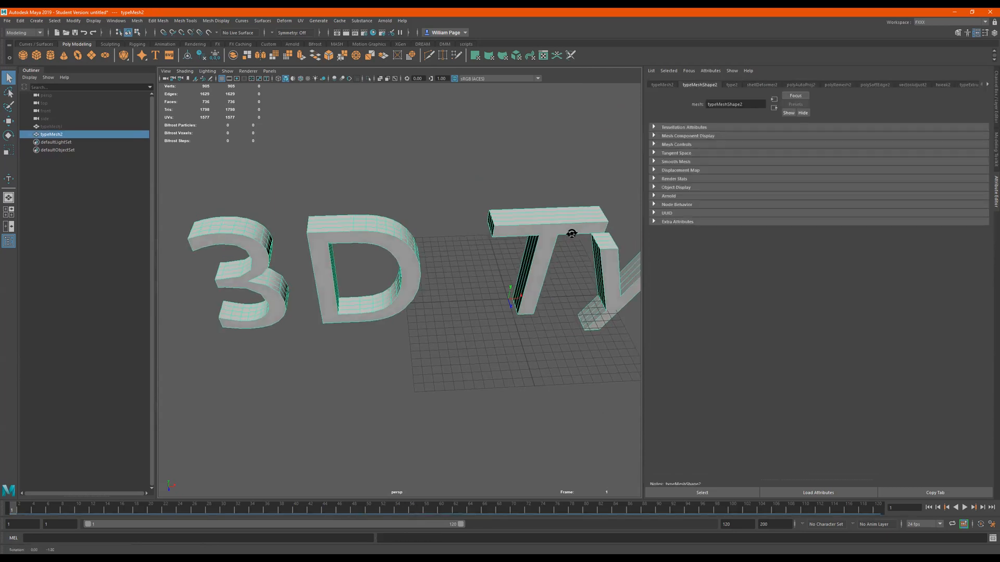
left_click(732, 85)
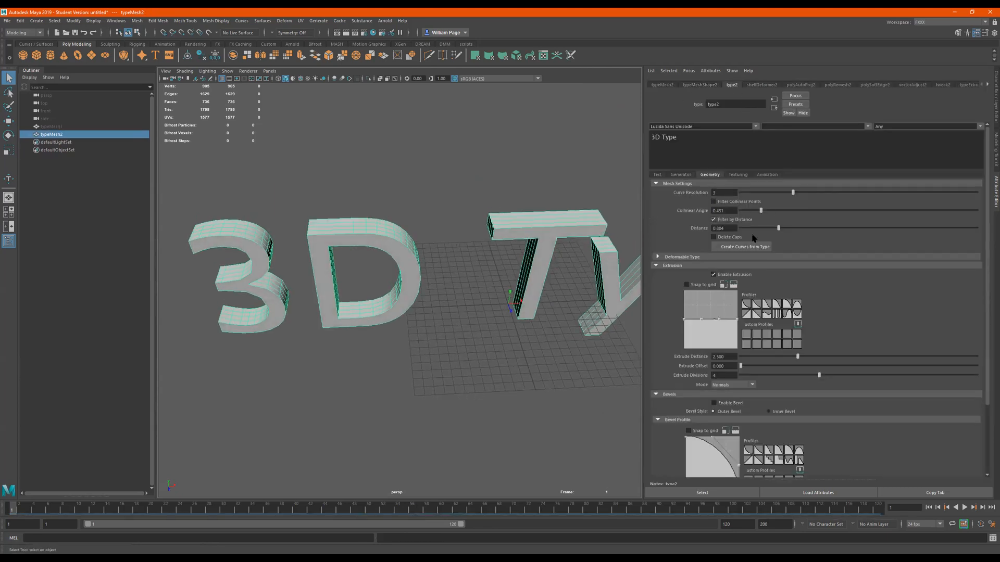
Step: Apply the S-curve extrusion profile and increase the extrude distance to about 6.109
scroll(821, 289, "down", 3)
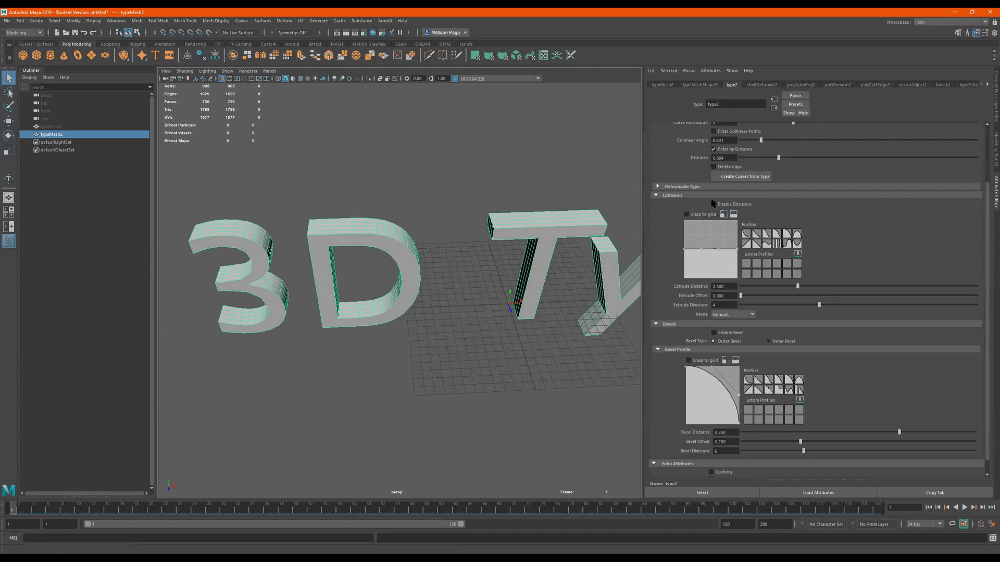
left_click_drag(378, 228, 657, 246, "alt")
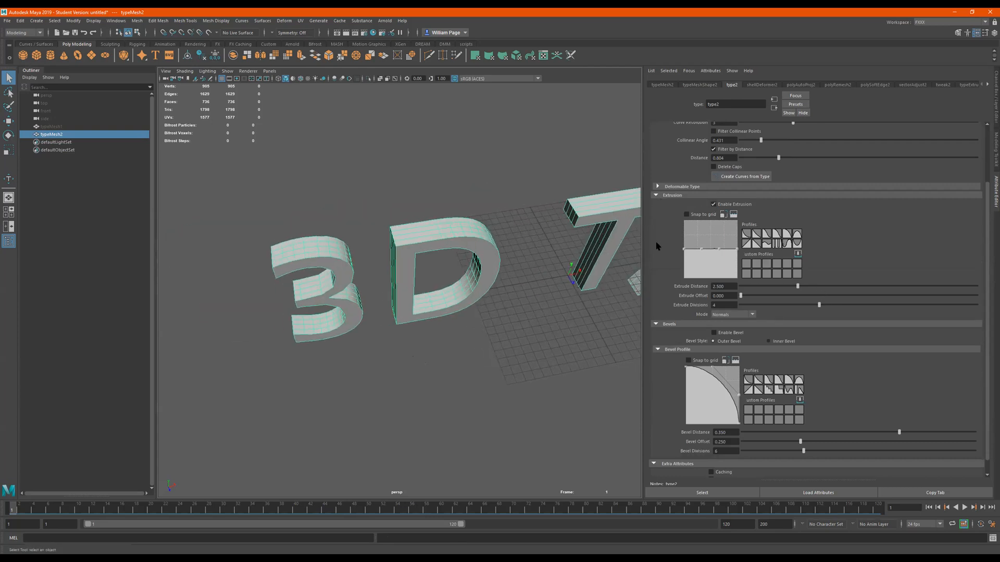
left_click(763, 233)
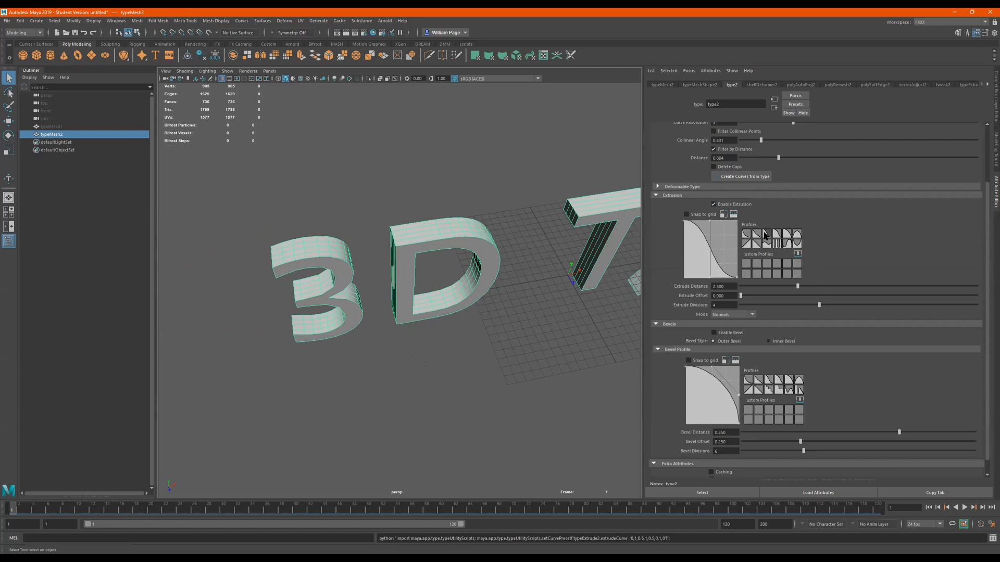
left_click_drag(508, 253, 713, 214, "alt")
left_click_drag(507, 247, 455, 249, "alt")
left_click_drag(805, 288, 876, 289)
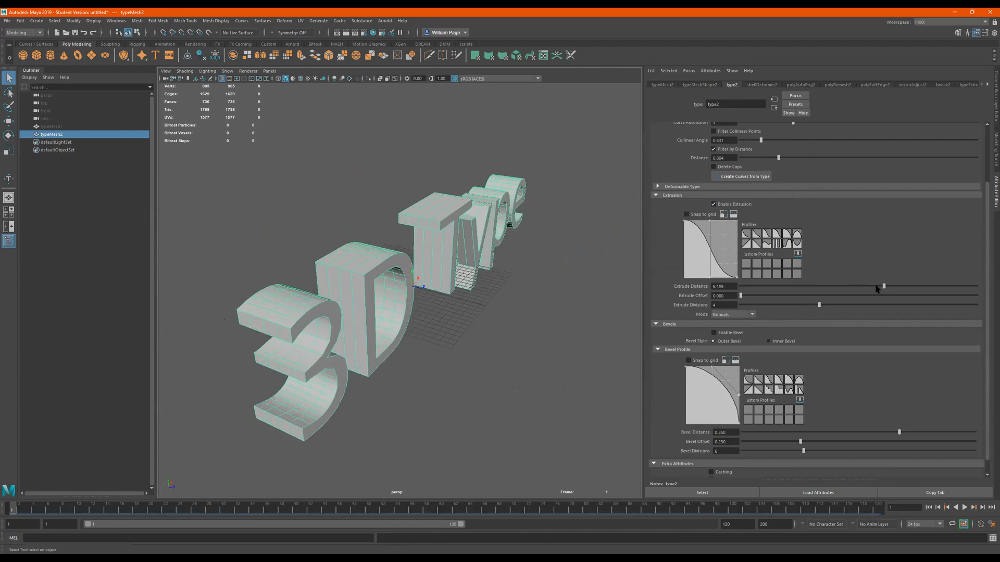
Step: Try other extrusion profile presets, ending on the convex curve, and toggle the extrusion off and on
left_click(787, 244)
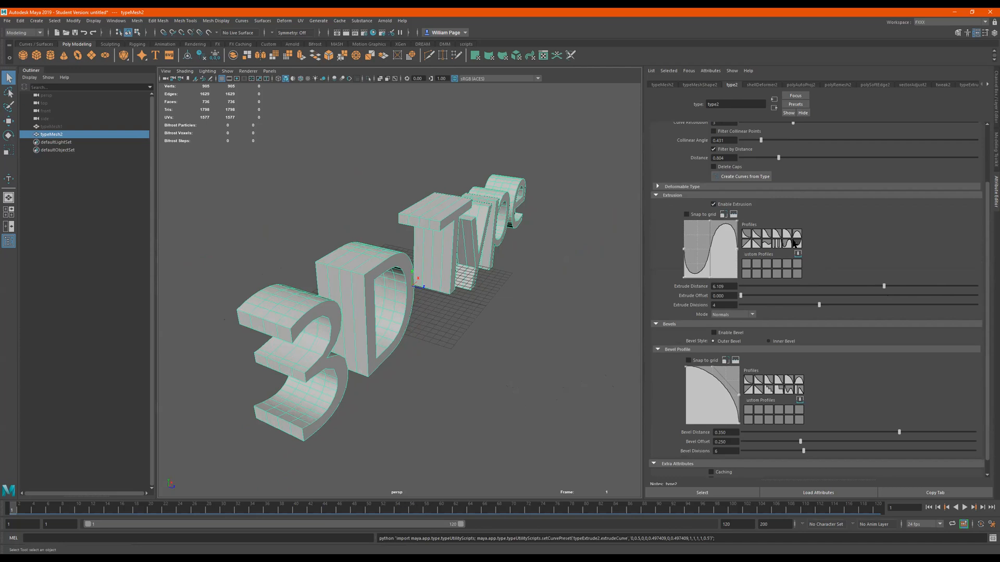
left_click(793, 241)
left_click(787, 236)
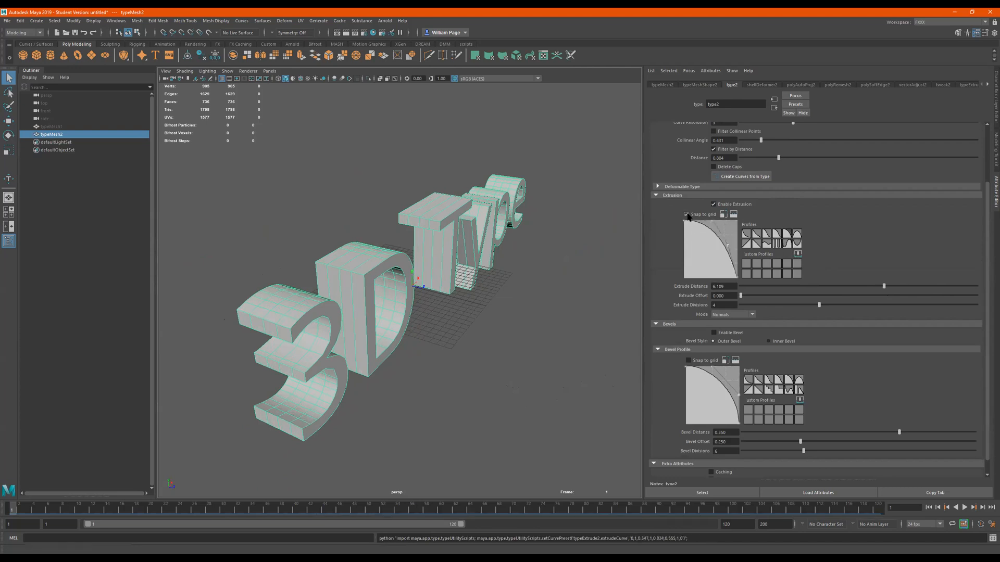
left_click(722, 203)
left_click(721, 203)
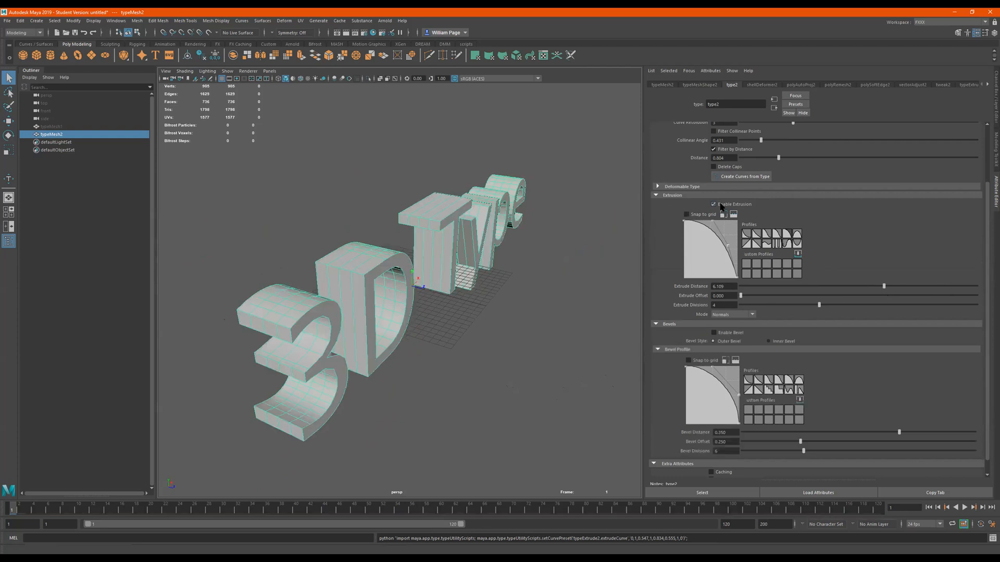
Step: Increase the extrude offset to about 0.25 so the convex profile shapes the sides of the letters
left_click_drag(756, 296, 819, 296)
left_click_drag(429, 300, 526, 271, "alt")
left_click_drag(779, 299, 800, 296)
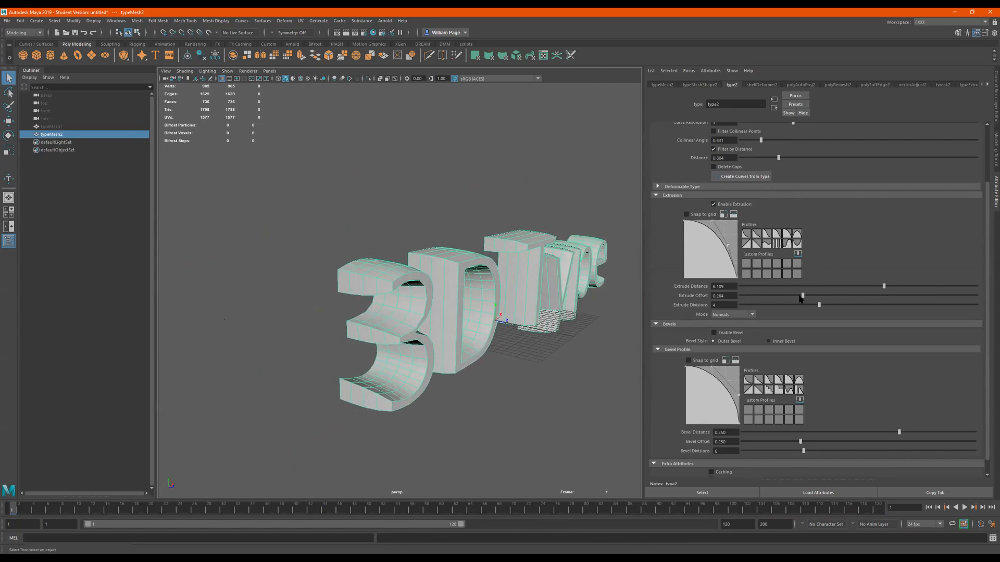
left_click_drag(384, 302, 432, 318, "alt")
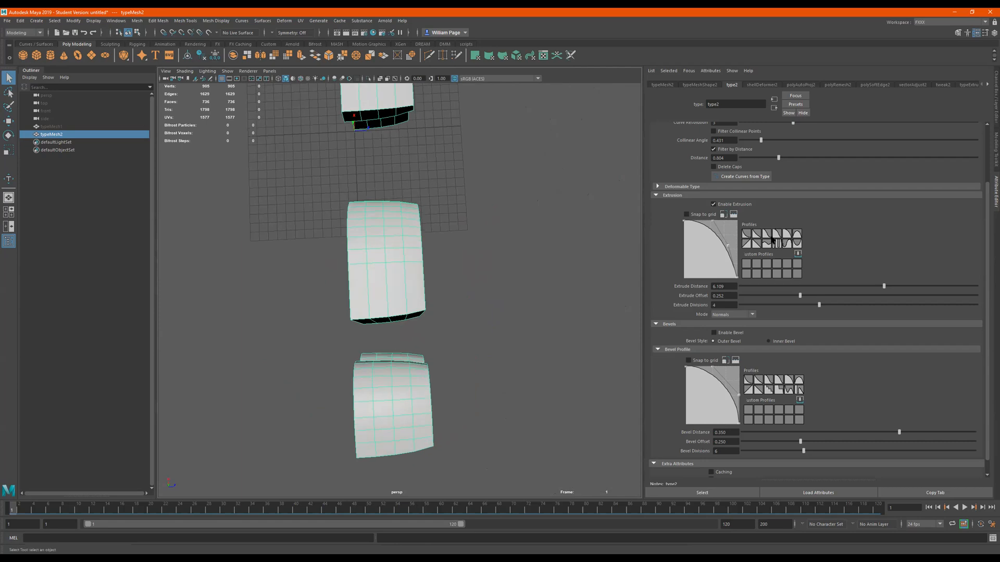
Step: Apply the concave extrusion profile and try moving its middle curve point
left_click(750, 235)
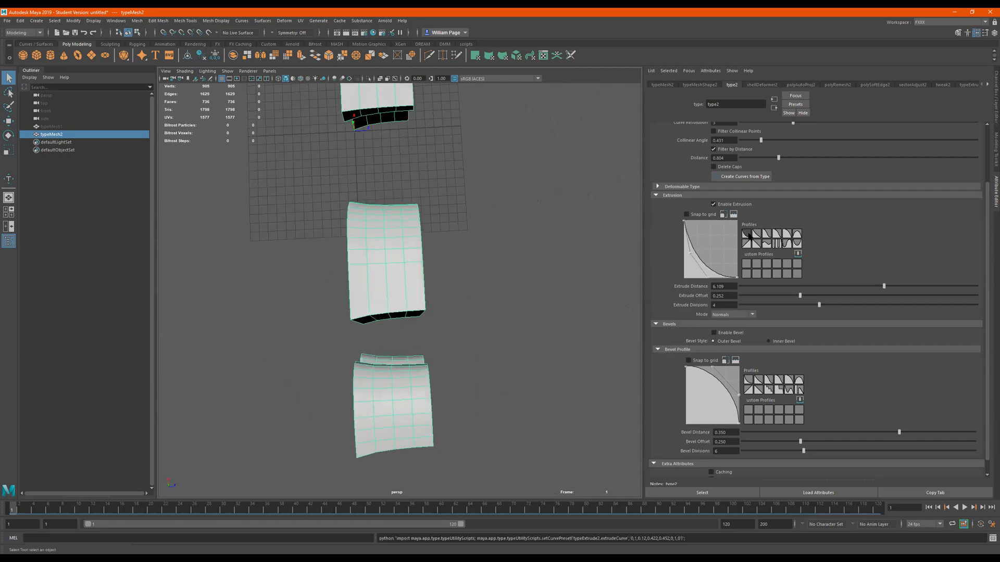
left_click_drag(690, 255, 732, 292)
key("ctrl+z")
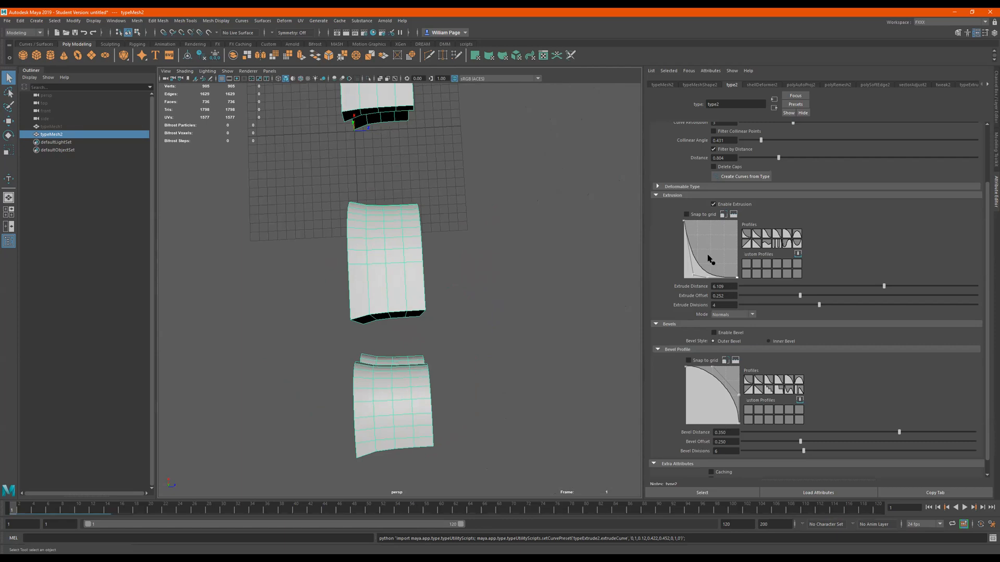
left_click_drag(693, 279, 703, 261)
Step: Apply the multi-ridge extrusion profile and reshape it by moving several of its curve points
left_click(776, 244)
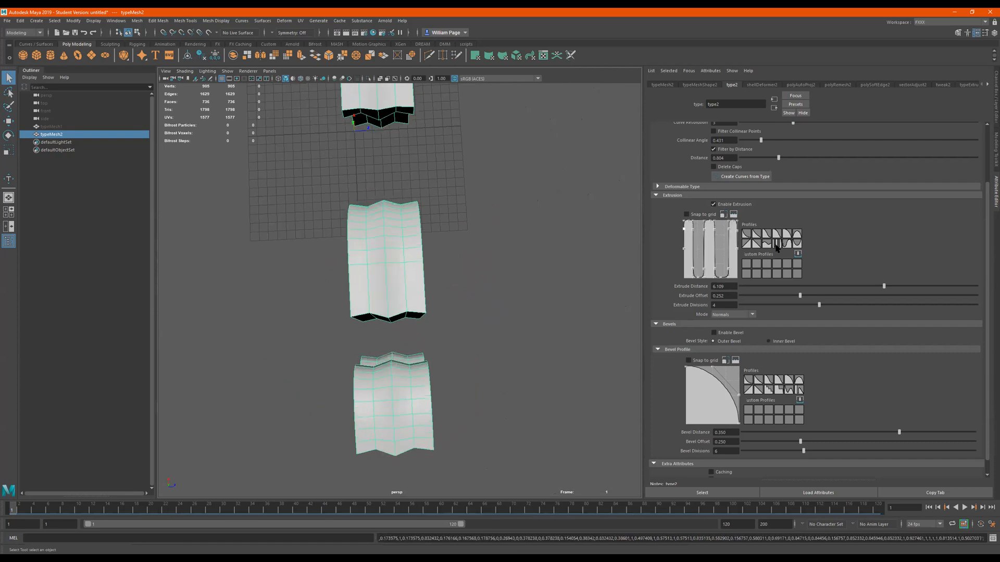
mouse_move(521, 255)
left_mouse_down("alt")
mouse_move(486, 223)
mouse_move(519, 259)
left_mouse_up("alt")
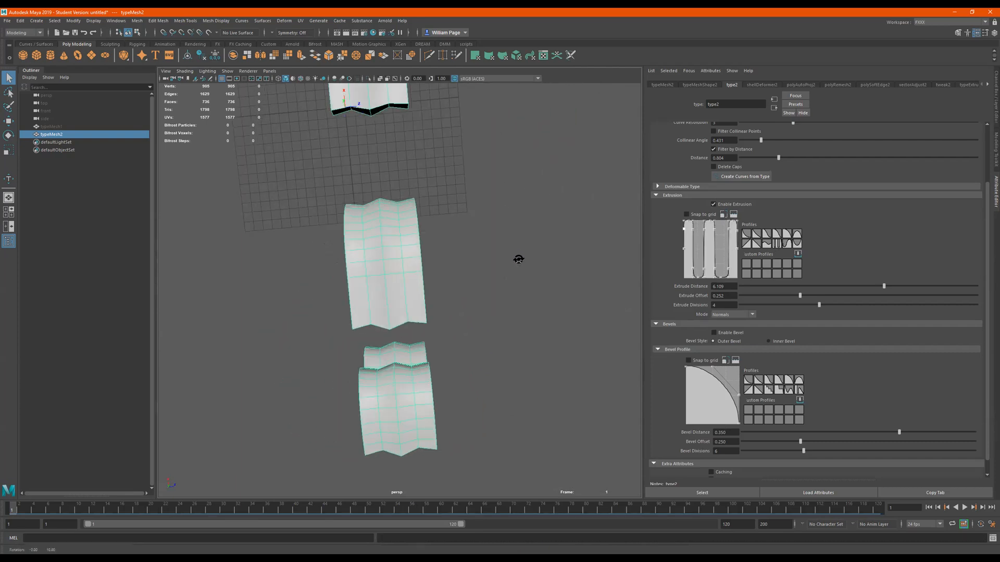
middle_click_drag(515, 259, 501, 245, "alt")
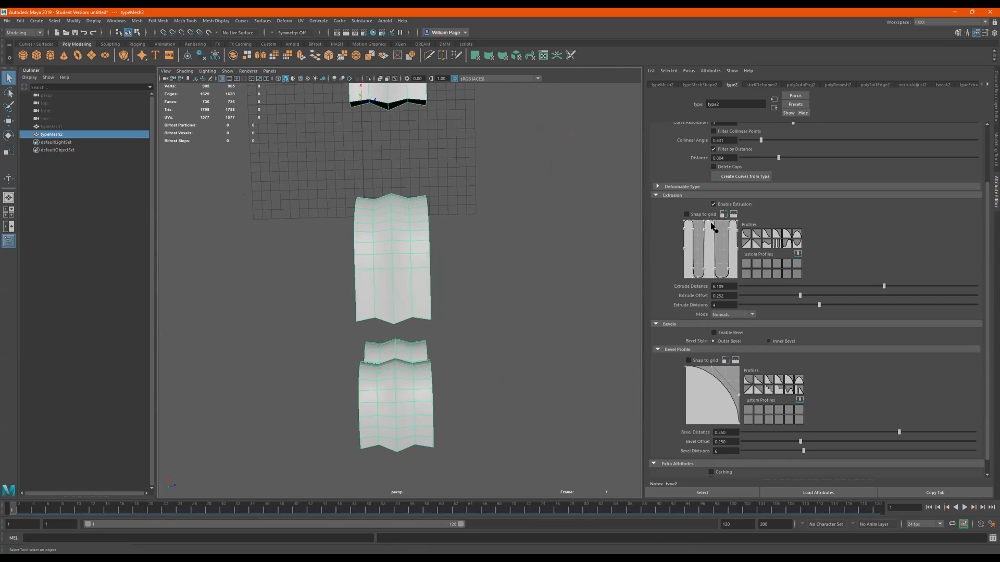
left_click_drag(709, 224, 710, 234)
mouse_move(704, 270)
left_mouse_down()
mouse_move(682, 270)
mouse_move(705, 260)
mouse_move(703, 237)
mouse_move(685, 245)
mouse_move(701, 262)
left_mouse_up()
left_click_drag(703, 228, 698, 251)
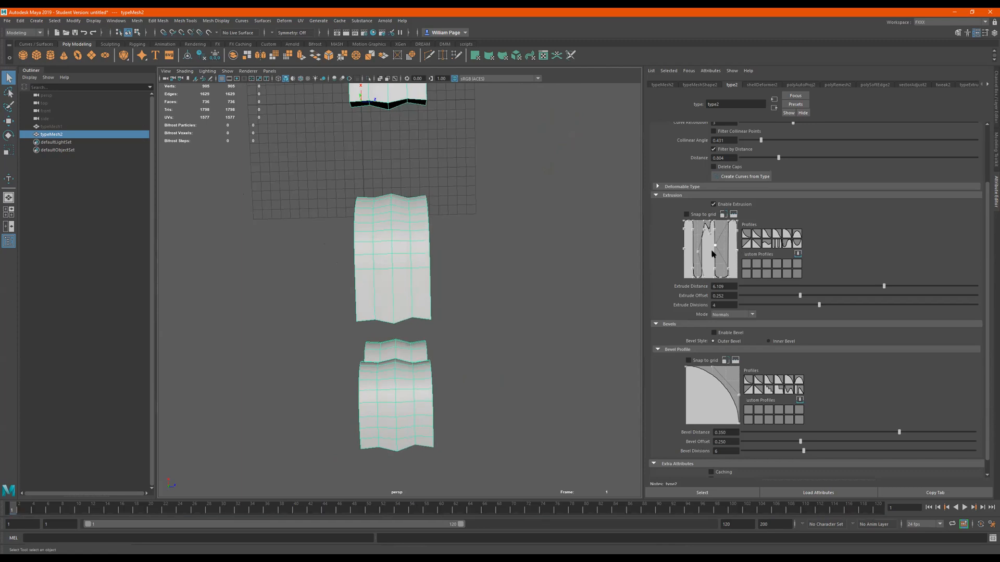
left_click_drag(715, 244, 723, 244)
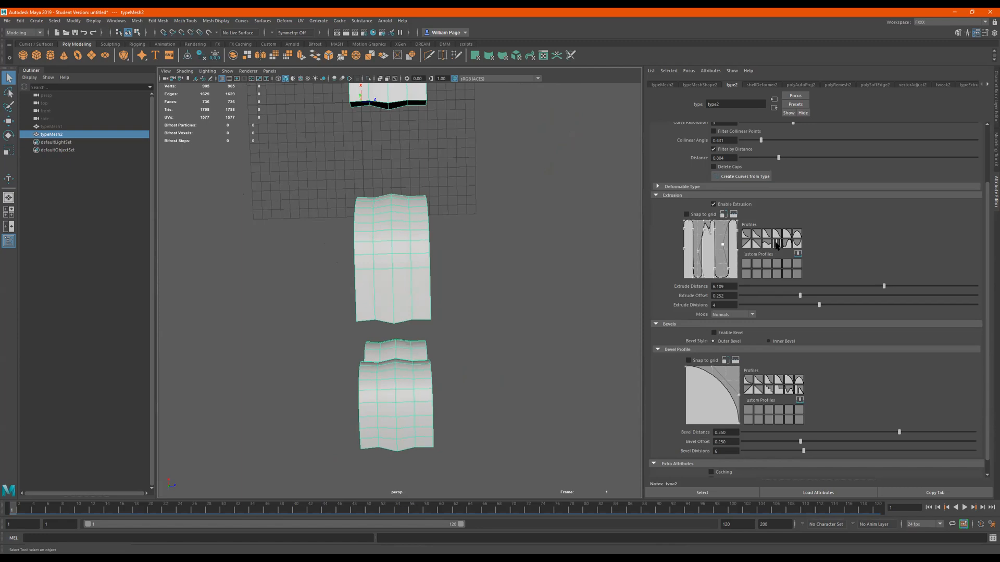
Step: Apply the wave-shaped extrusion profile and set the extrude offset to about 0.413
left_click(788, 245)
left_click_drag(503, 228, 787, 328, "alt")
left_click_drag(800, 295, 838, 301)
left_click_drag(409, 276, 377, 267, "alt")
middle_click_drag(377, 268, 334, 270, "alt")
left_click_drag(334, 270, 442, 287, "alt")
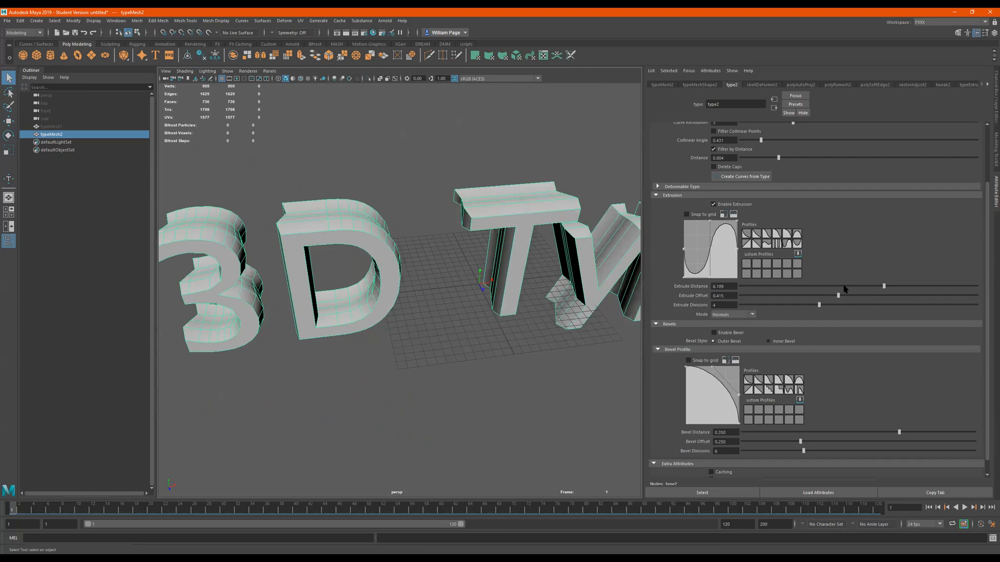
Step: Reduce the type's extrude distance to about 1.725
left_click_drag(845, 289, 779, 288)
left_click_drag(517, 289, 397, 261, "alt")
scroll(763, 162, "up", 3)
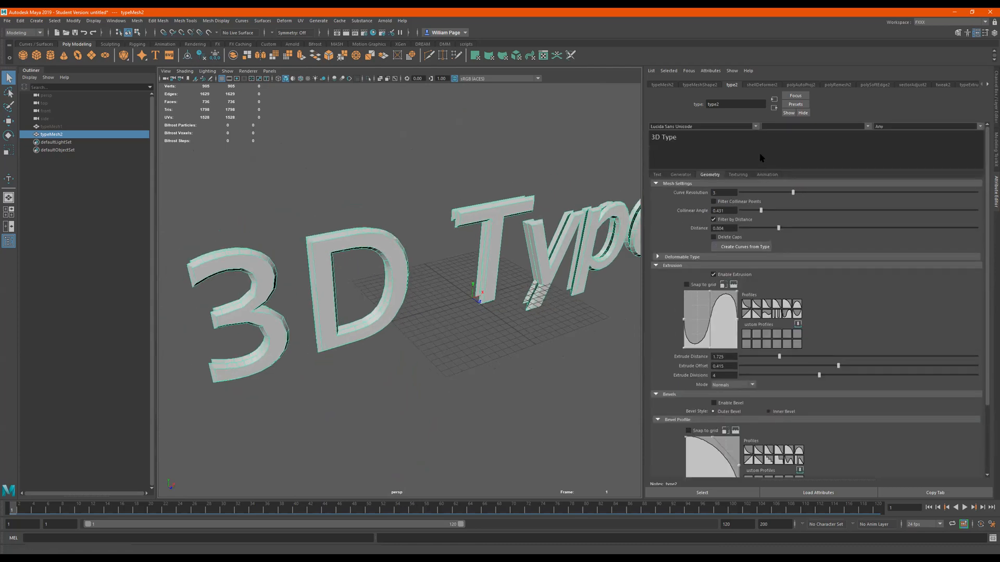
Step: Try a curve resolution of 7, settle on 4, and raise the collinear angle to about 1.443
left_click_drag(795, 193, 898, 192)
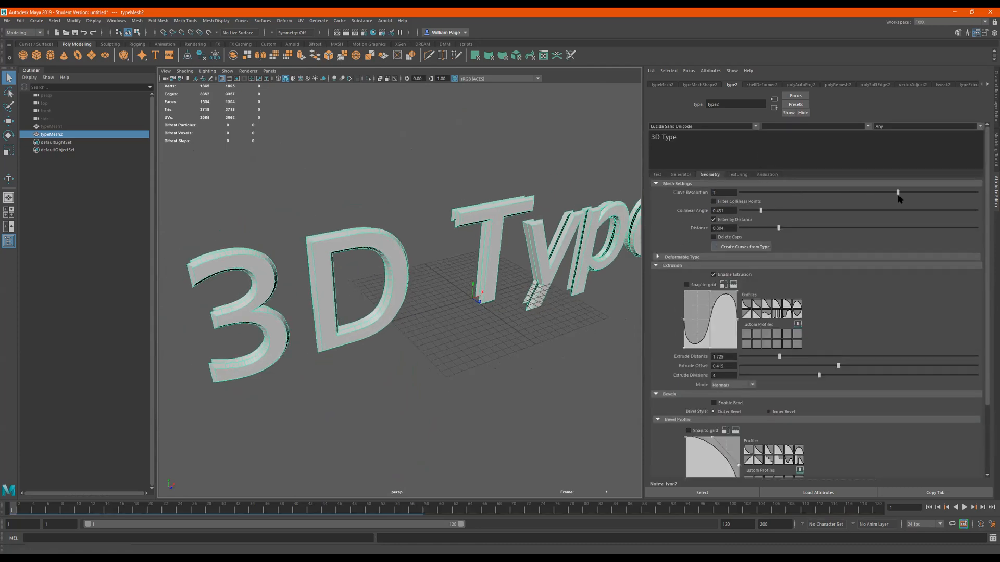
left_click_drag(341, 252, 385, 280, "alt")
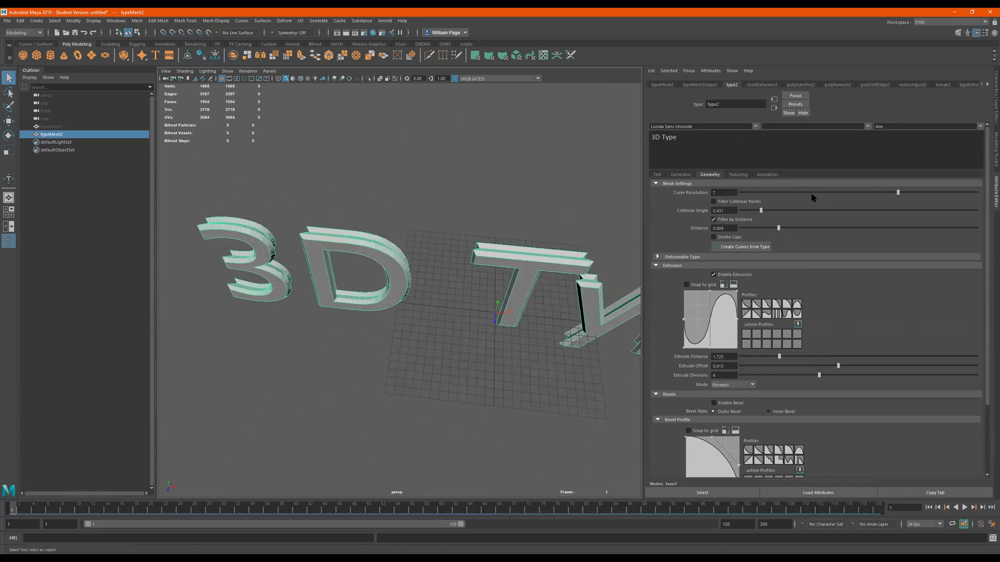
left_click_drag(767, 211, 840, 194)
Step: Increase the extrude divisions to 6 and inspect the extruded sides of the letters
left_click_drag(788, 375, 857, 378)
left_click_drag(435, 302, 644, 305, "alt")
left_click_drag(844, 376, 872, 375)
left_click_drag(458, 270, 531, 302, "alt")
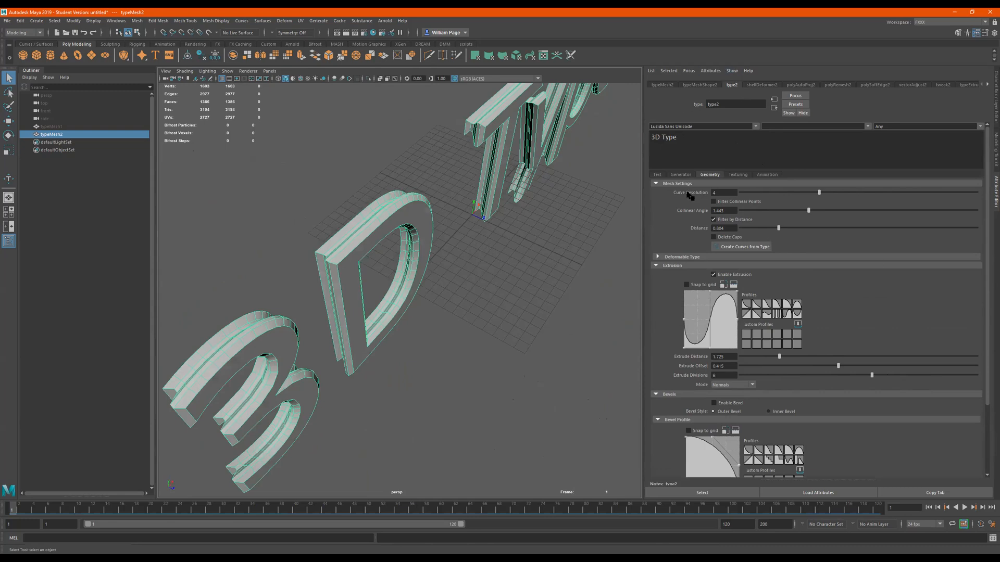
Step: Set the 3D type's font size to about 21 and tighten its tracking to about -2.35
left_click(672, 178)
left_click(654, 176)
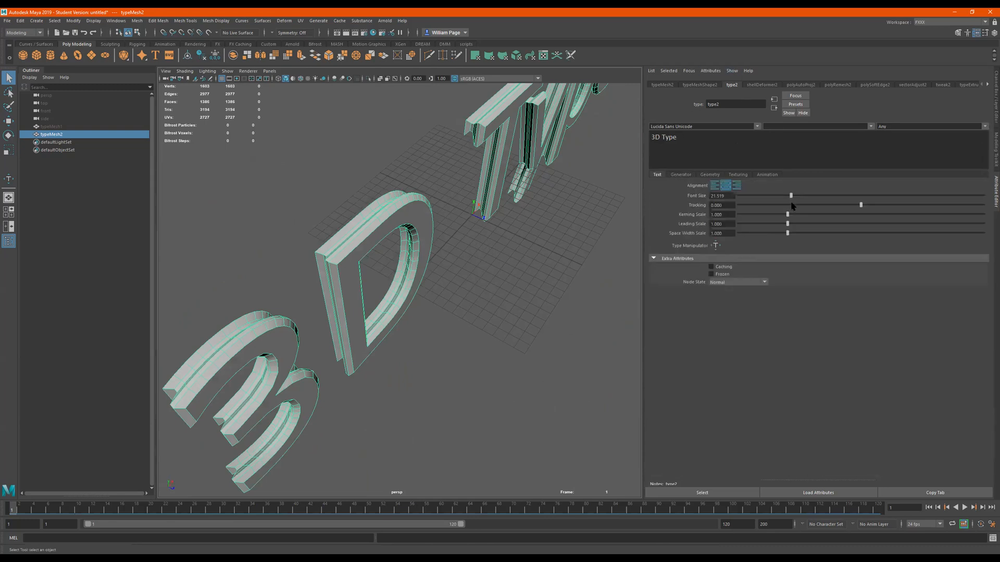
left_click_drag(860, 205, 790, 197)
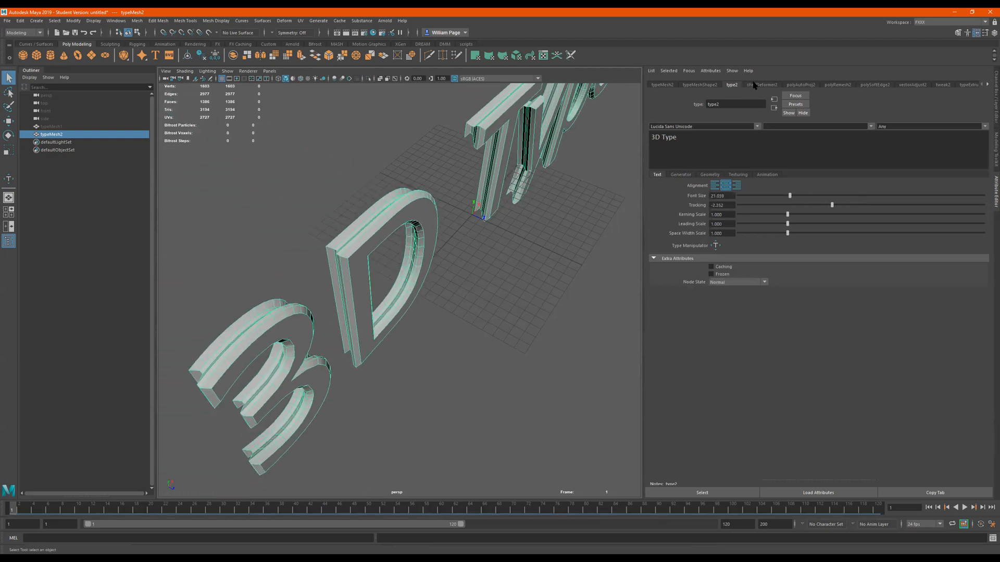
left_click(708, 85)
left_click(768, 85)
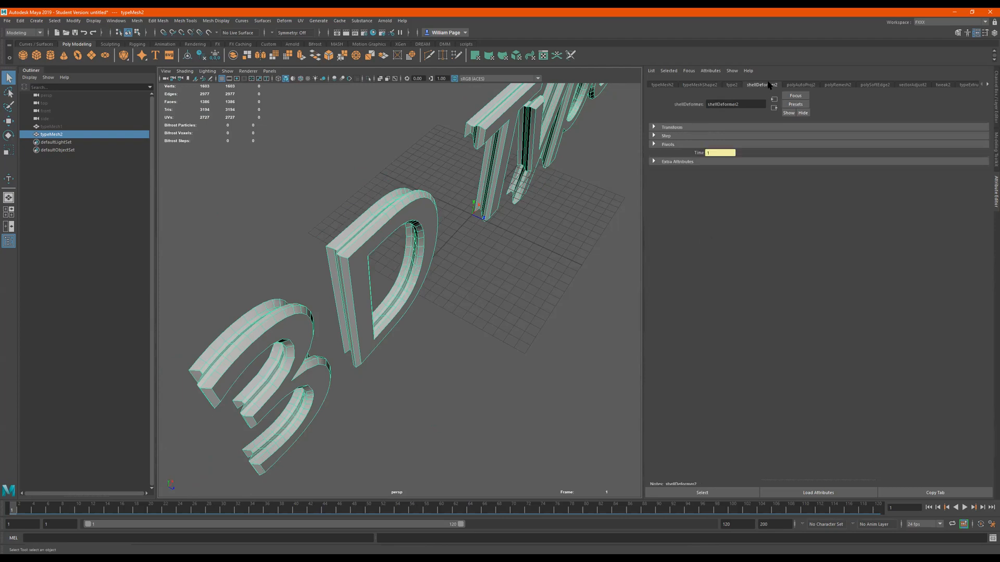
left_click(800, 85)
left_click(734, 86)
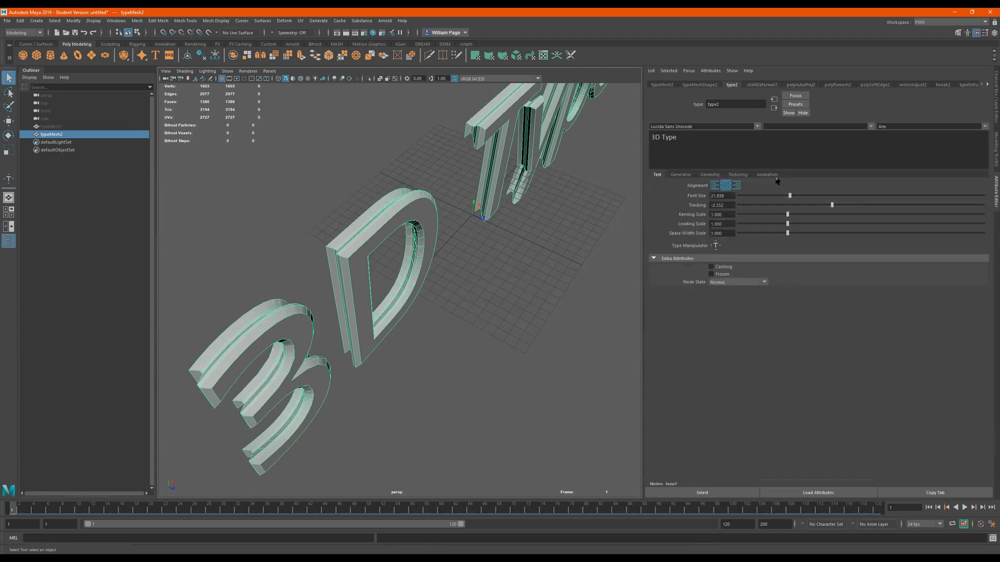
Step: Increase the type's extrude distance to about 7.012 and inspect the deeper letters
left_click(680, 175)
left_click(708, 176)
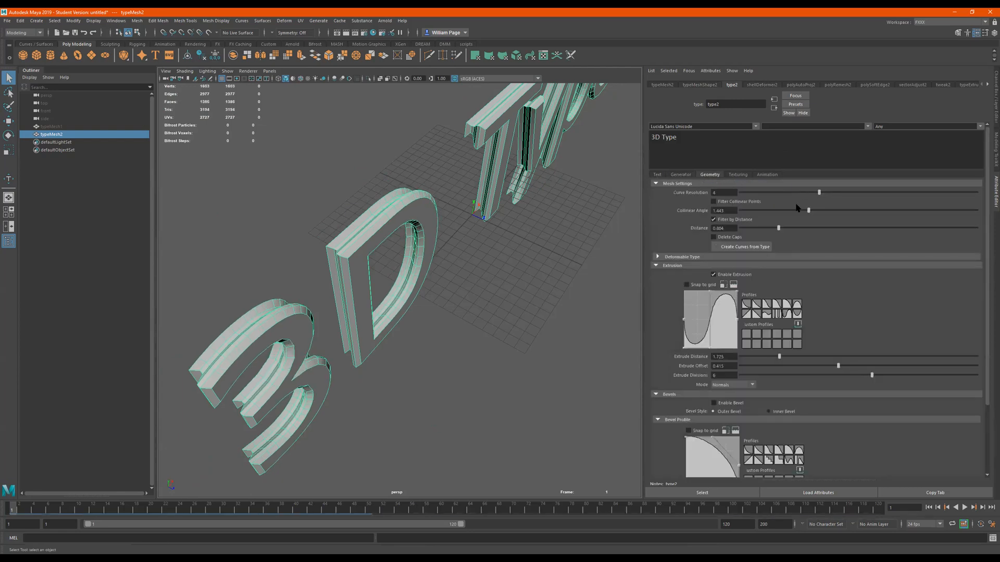
left_click_drag(778, 358, 888, 361)
left_click_drag(365, 270, 430, 262, "alt")
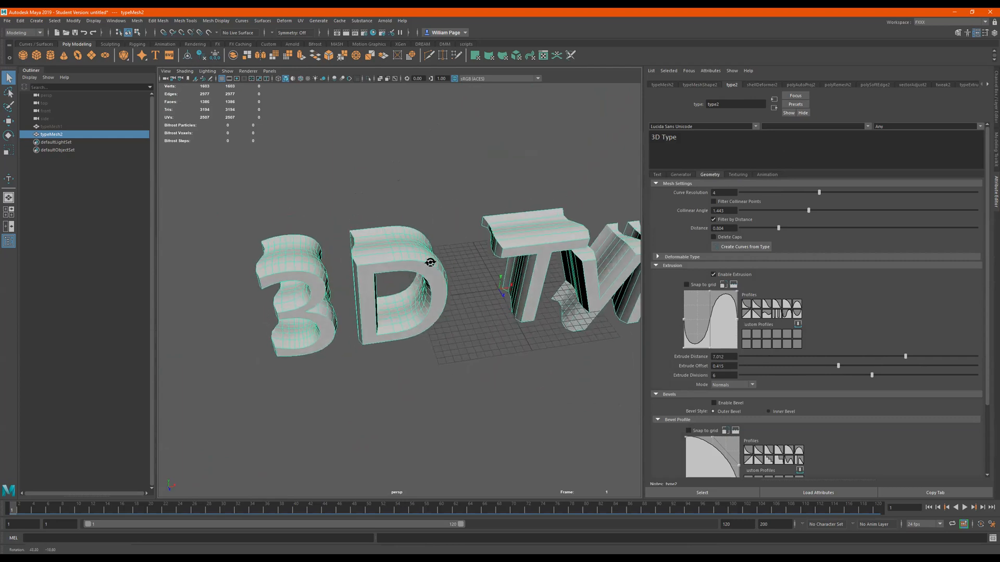
Step: Keep the extrusion mode on Normals and enable bevels on the type with the Inner Bevel style
scroll(719, 290, "down", 3)
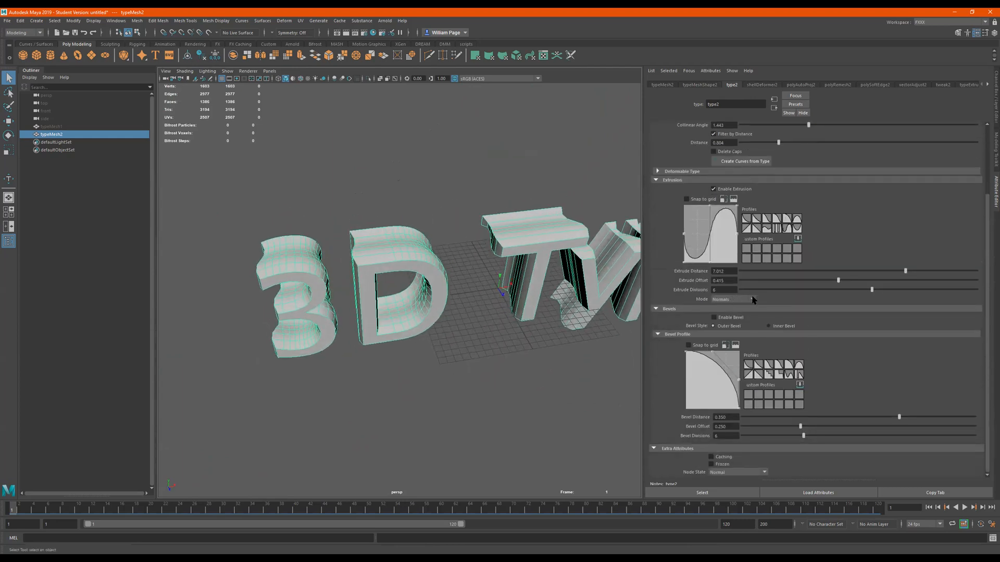
left_click(749, 299)
left_click(727, 308)
left_click(728, 300)
left_click(721, 315)
left_click(781, 327)
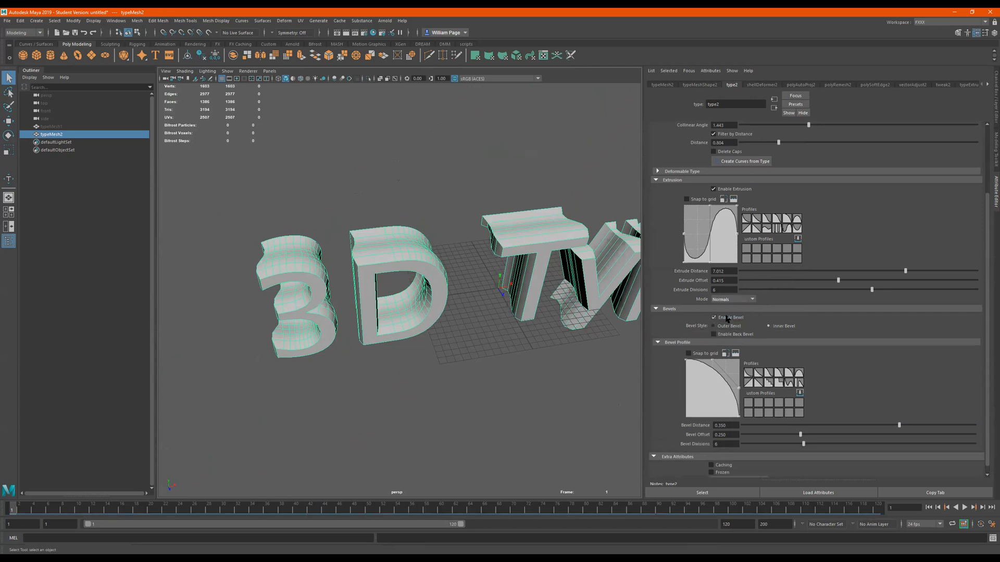
left_click_drag(226, 248, 502, 258, "alt")
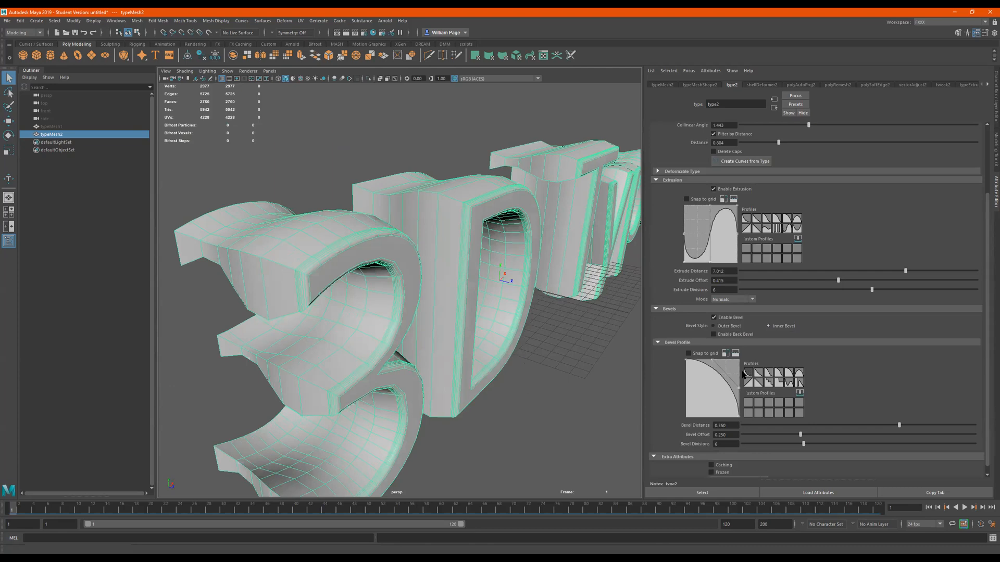
Step: Reshape the bevel profile curve into a stepped shape and inspect the bevelled letter edges
left_click_drag(716, 365, 686, 381)
left_click_drag(342, 290, 430, 263, "alt")
left_click_drag(419, 333, 395, 268, "alt")
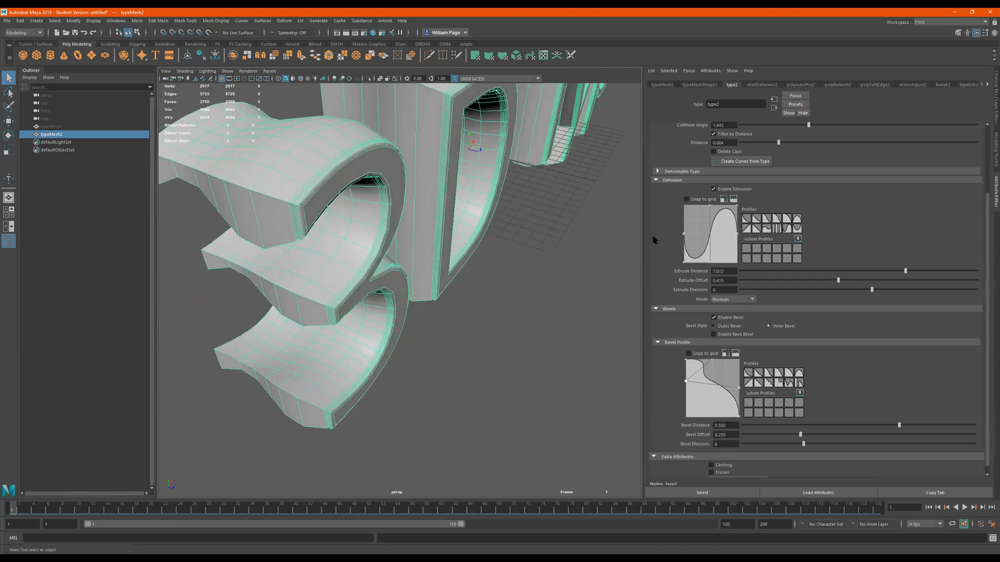
scroll(841, 402, "down", 1)
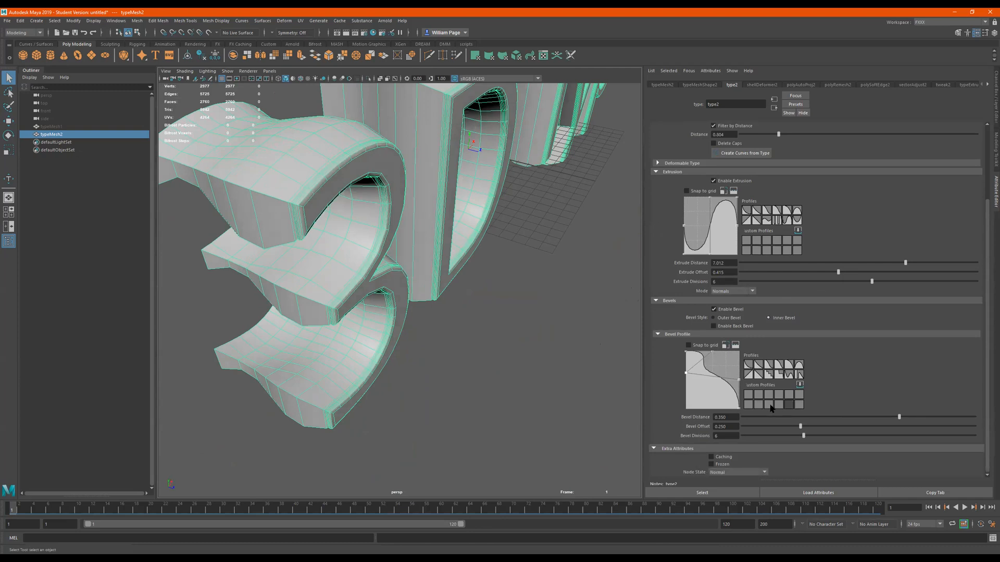
Step: Try separate cap, bevel and extrusion shaders on the type, and replace them with one shader for the whole type
scroll(778, 189, "up", 5)
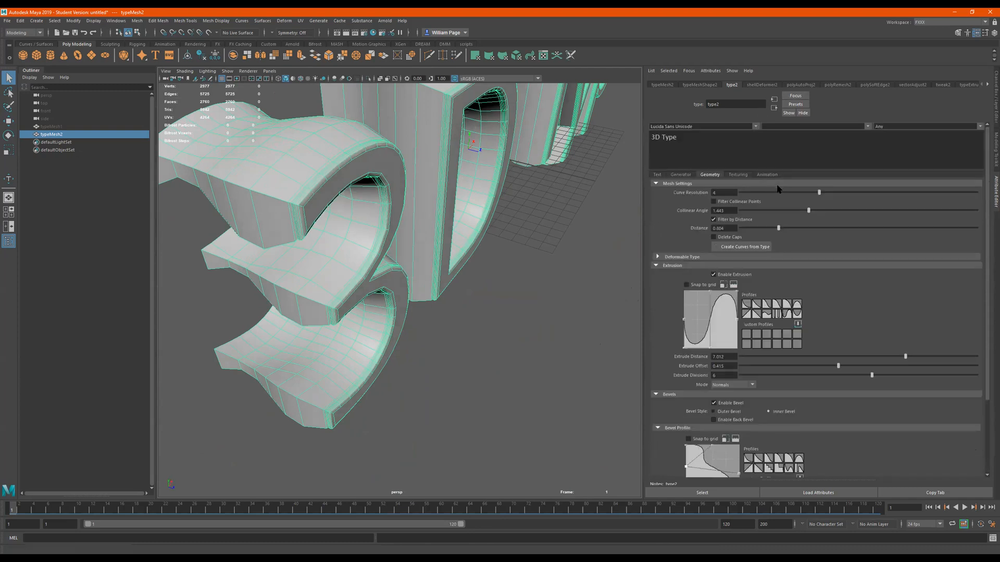
left_click(733, 175)
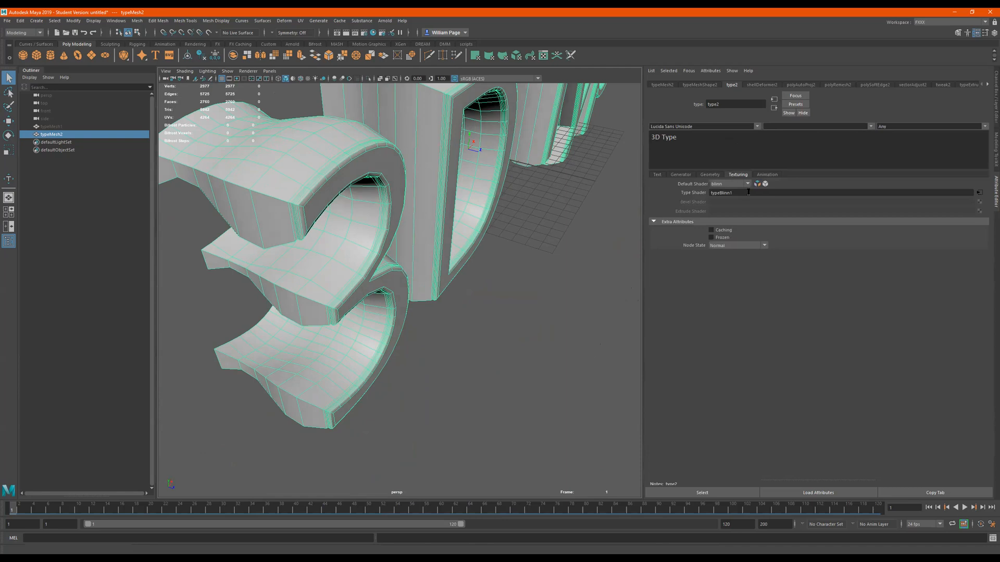
left_click(775, 185)
left_click(757, 184)
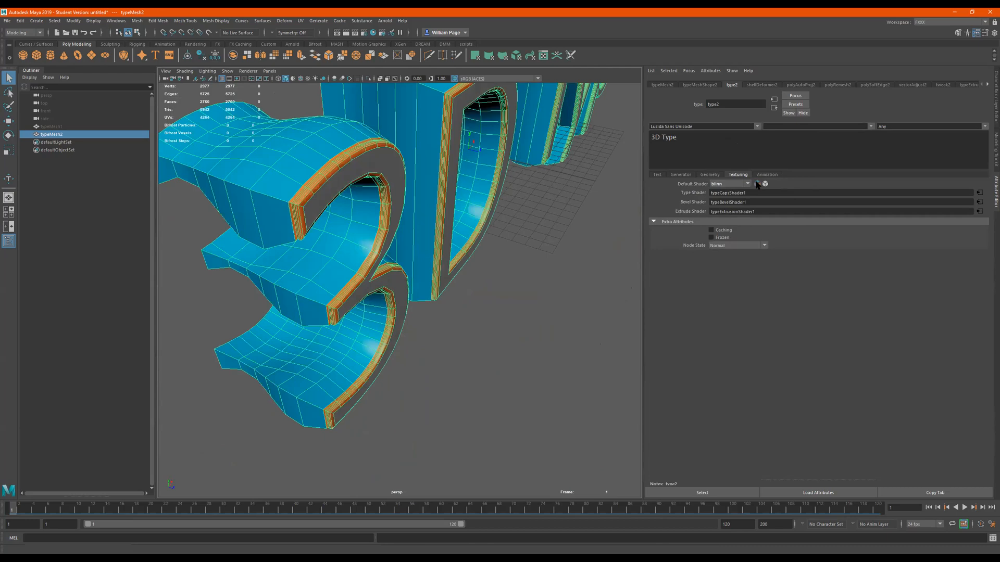
left_click(765, 184)
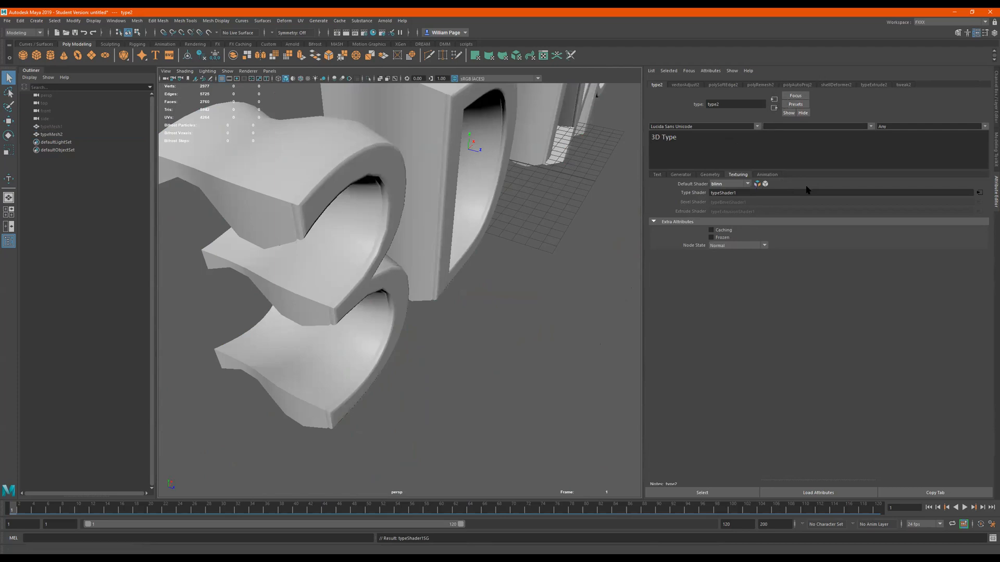
Step: View the type's animation settings and examine the shaded letters from another angle
left_click(775, 176)
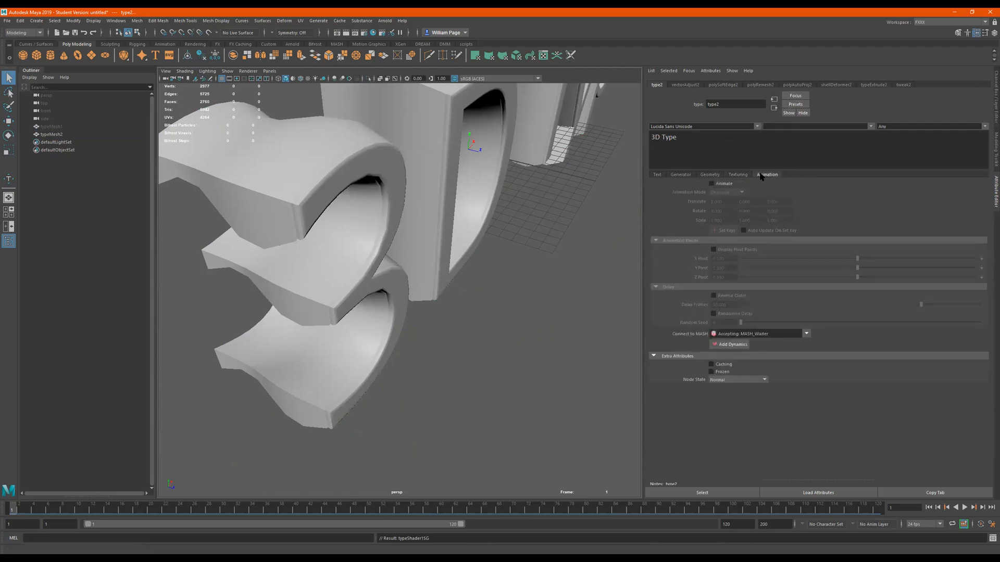
left_click(738, 174)
left_click_drag(314, 231, 629, 163, "alt")
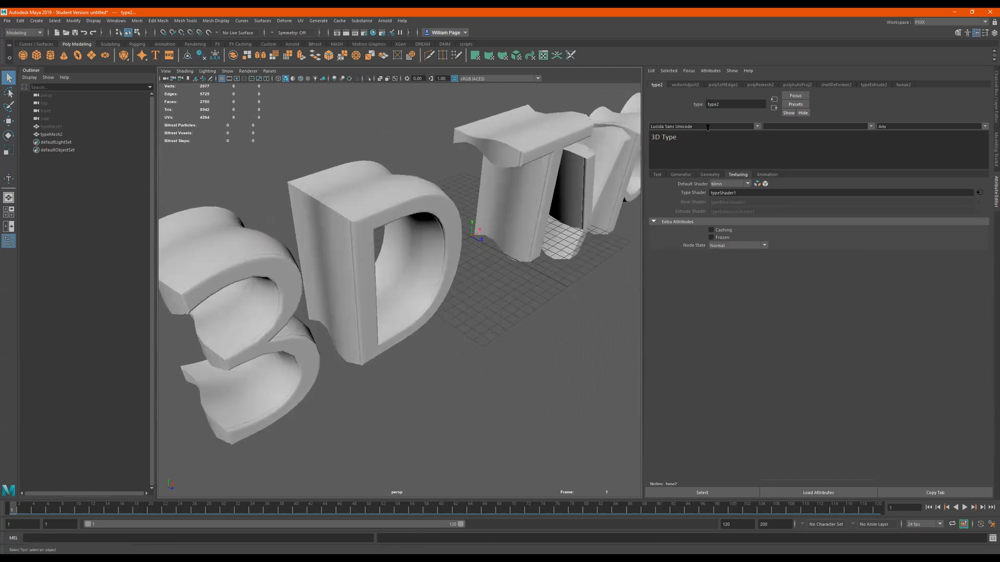
left_click_drag(437, 187, 433, 188, "alt")
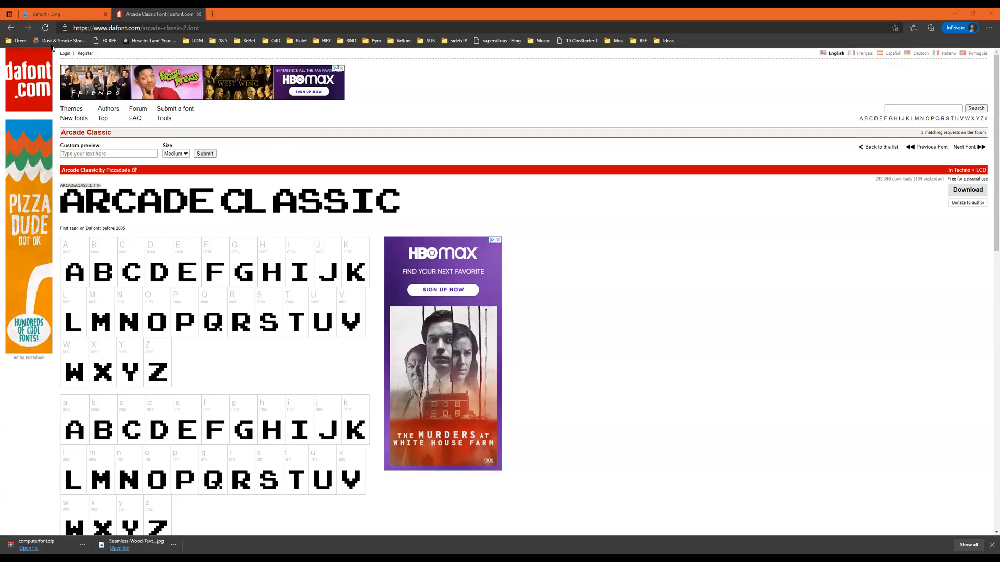
Step: Switch to the web browser and go from the Arcade Classic page to the dafont.com home page
left_click_drag(141, 28, 788, 31)
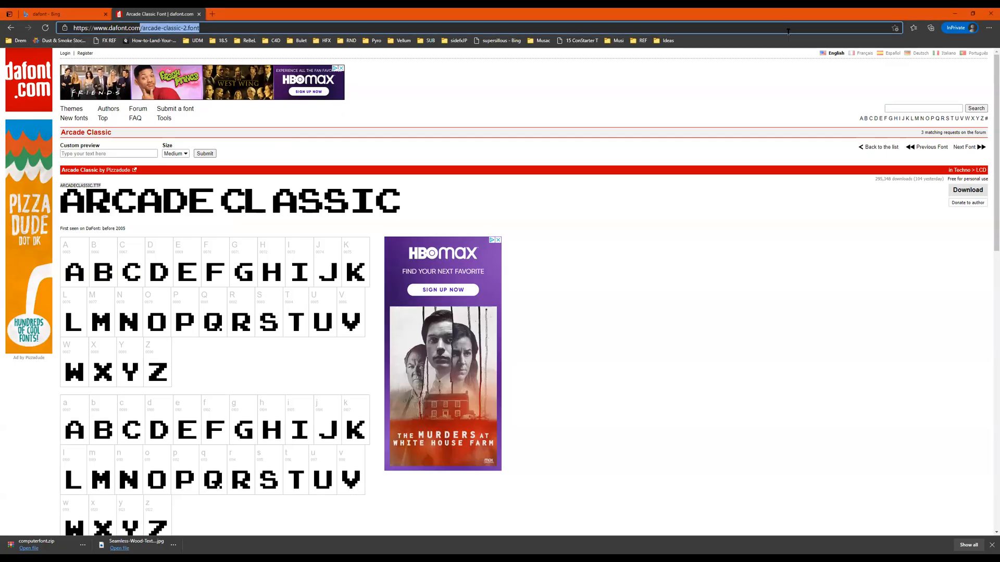
key("BackSpace")
key("Return")
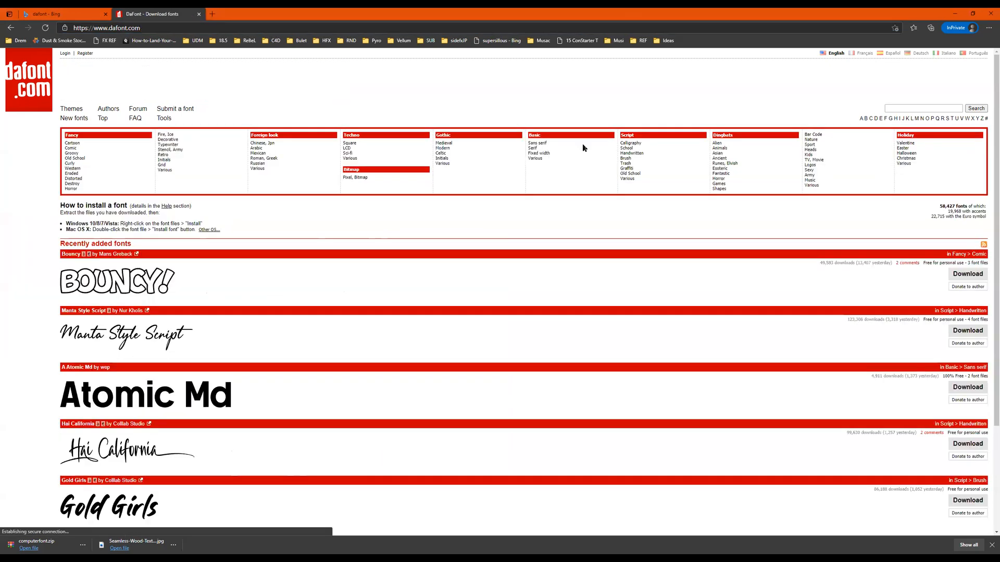
Step: Browse the recently added fonts and open the Gold Girls font page in a new tab
scroll(234, 397, "down", 3)
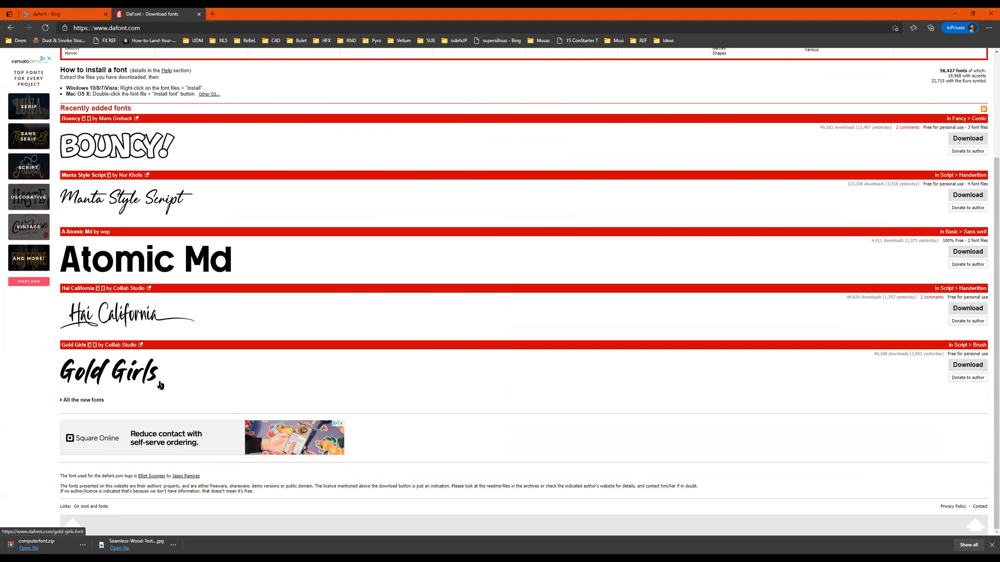
middle_click(128, 379)
scroll(172, 333, "up", 3)
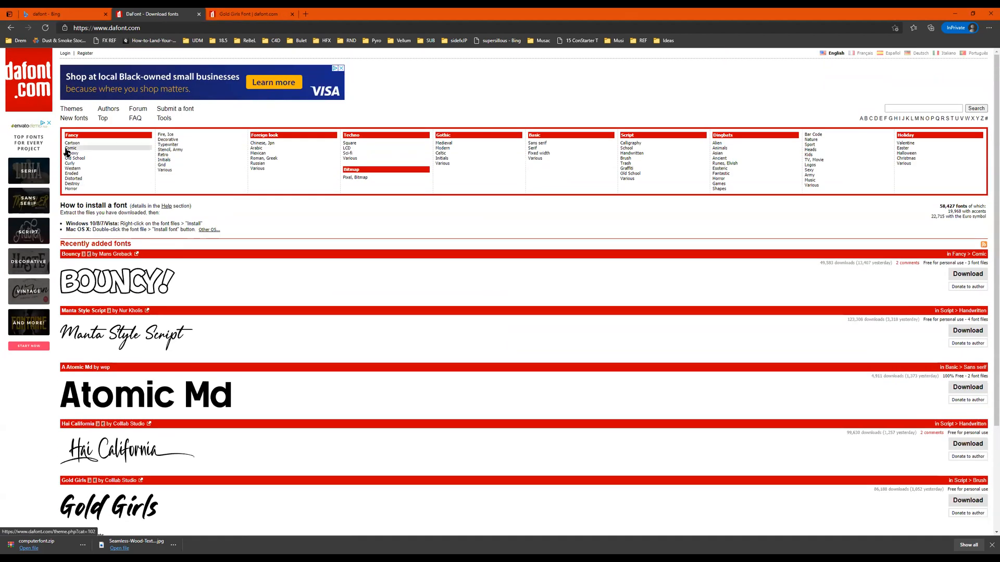
Step: Browse the Comic, Groovy and Western font categories under Fancy
left_click(72, 148)
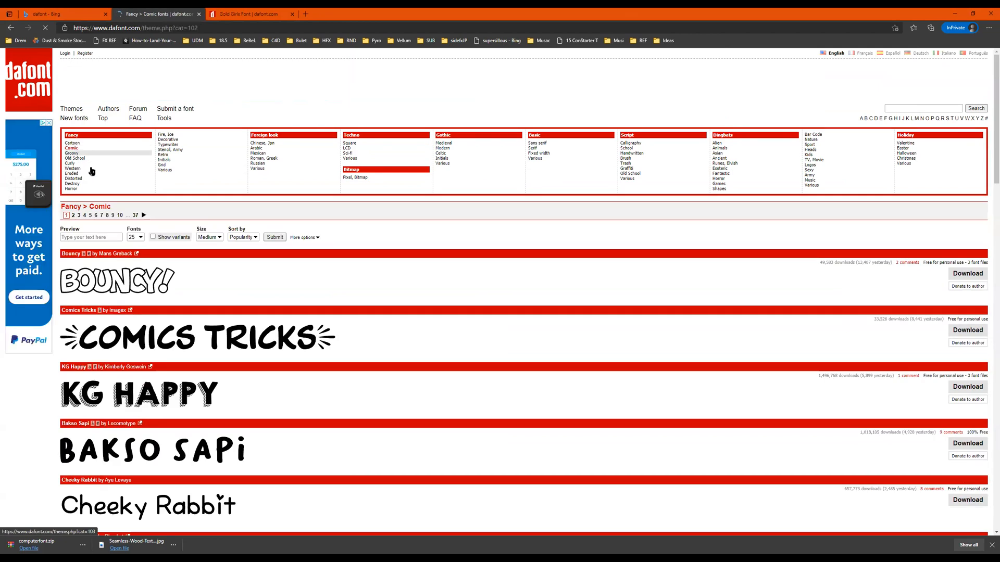
left_click(82, 154)
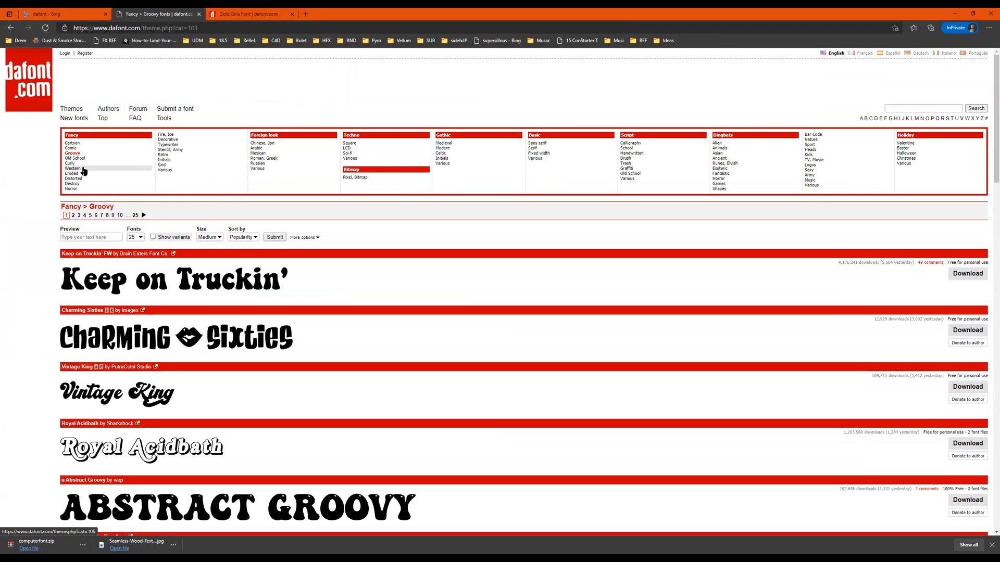
left_click(83, 168)
scroll(256, 314, "down", 6)
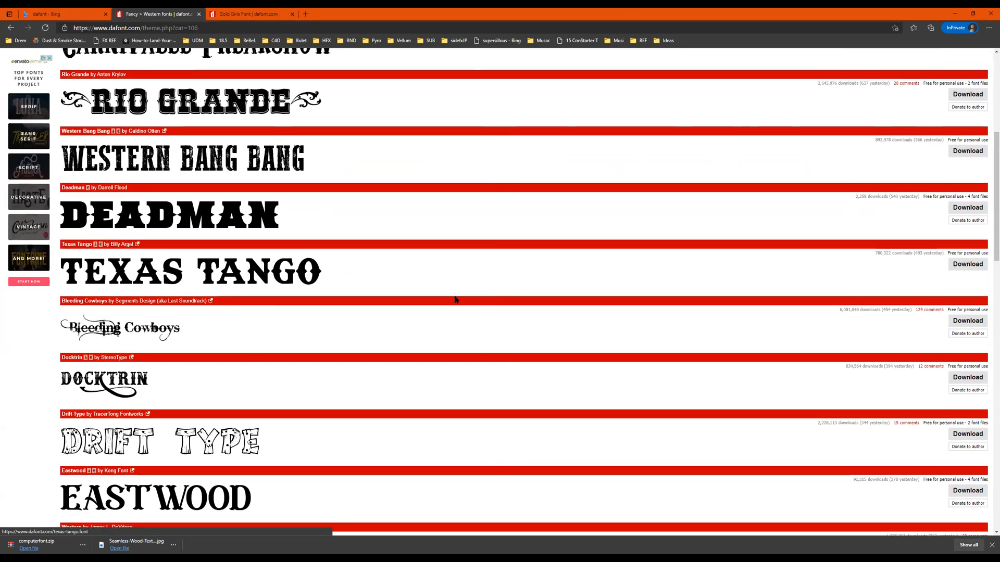
scroll(385, 297, "down", 5)
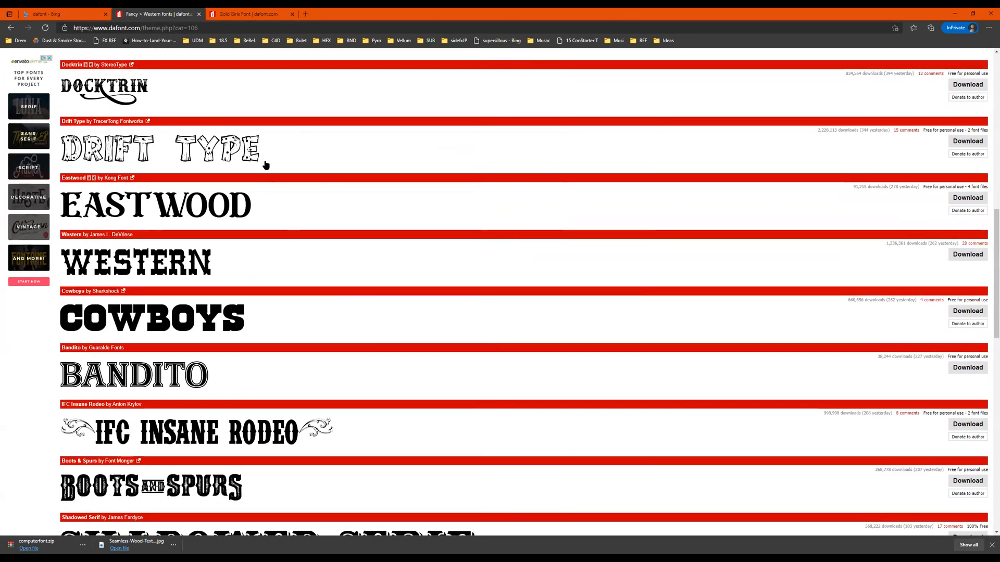
scroll(263, 322, "down", 7)
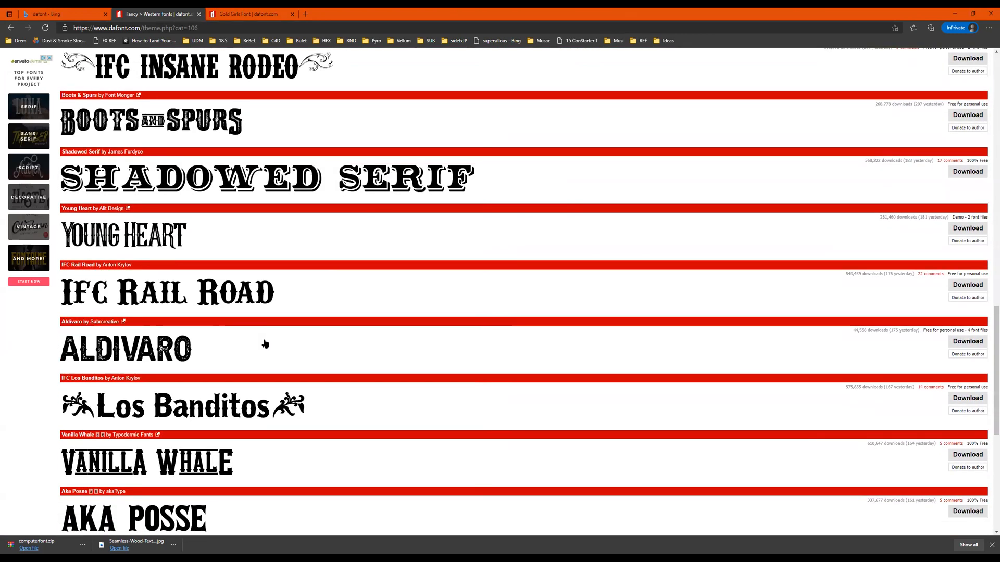
scroll(266, 345, "up", 18)
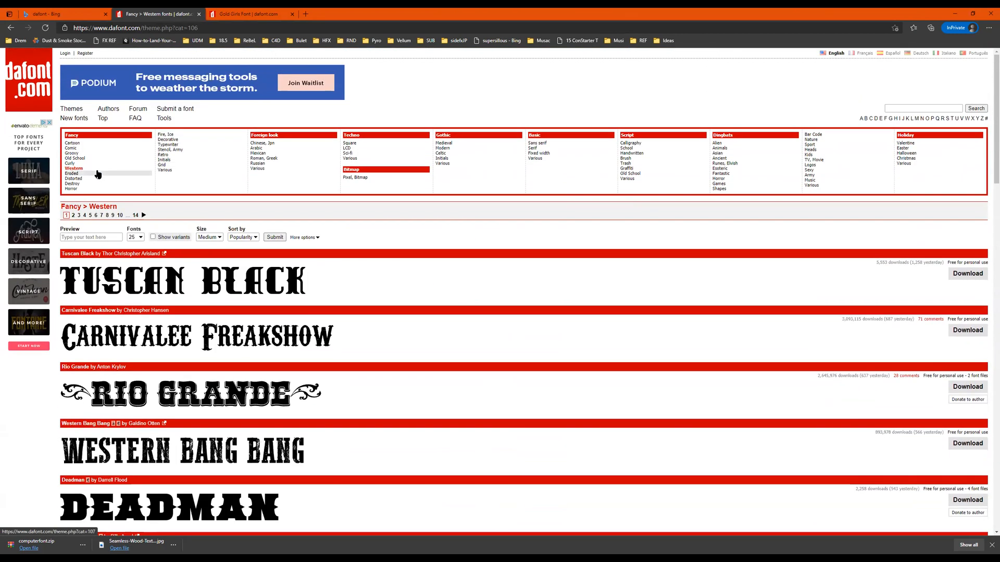
Step: Browse the Retro category under Fancy for a suitable font
left_click(172, 158)
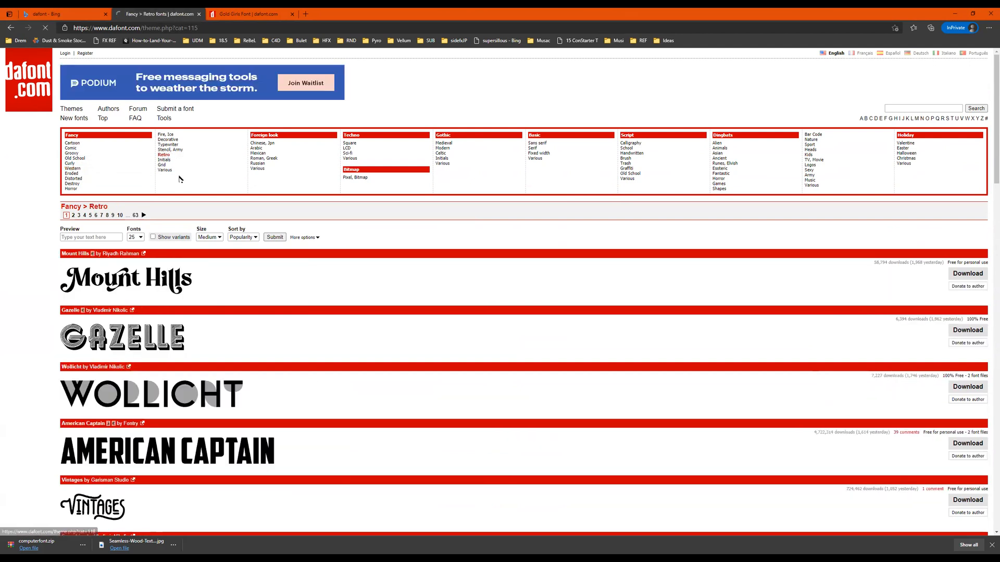
scroll(367, 360, "down", 7)
scroll(371, 361, "down", 6)
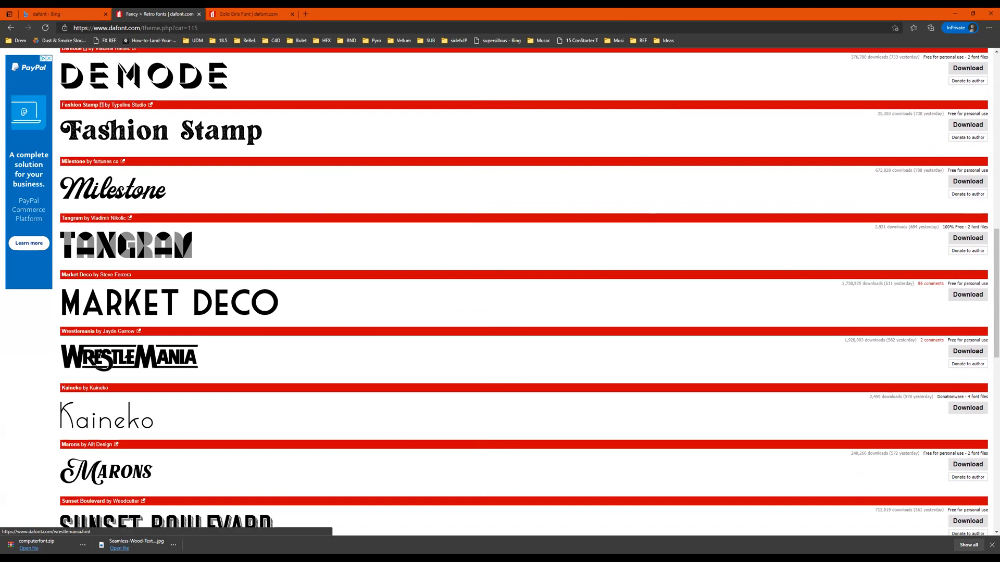
scroll(231, 371, "down", 7)
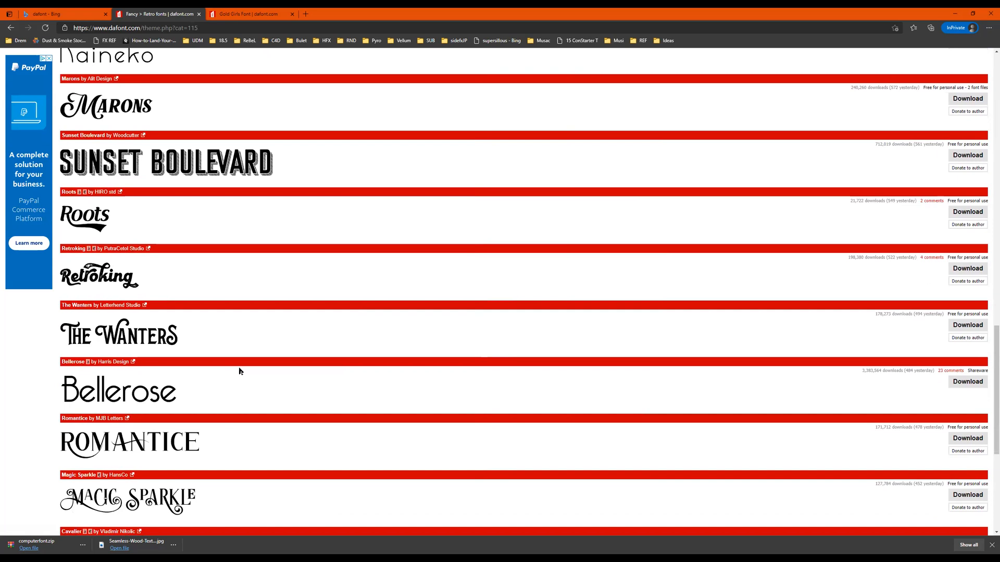
scroll(240, 371, "down", 4)
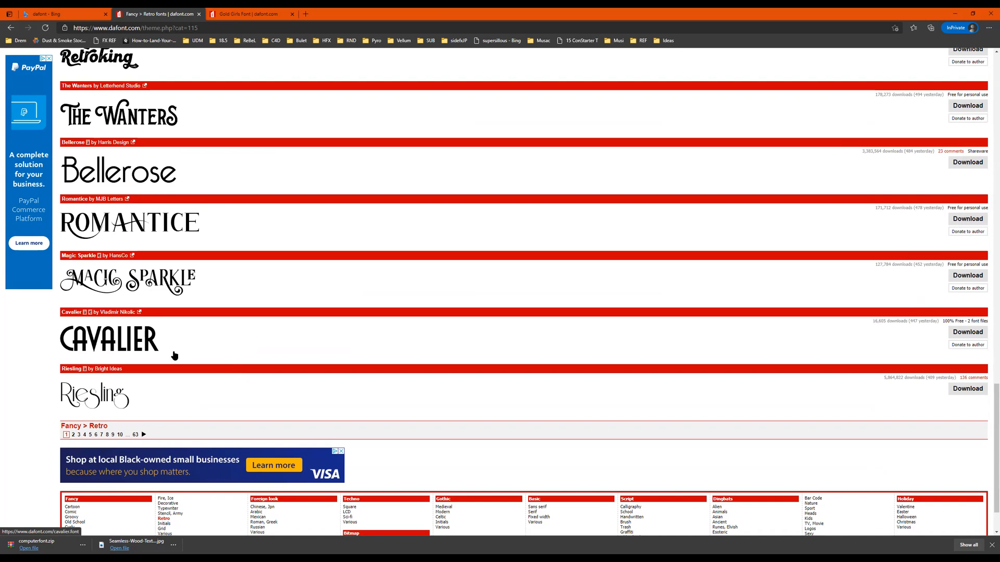
Step: Download the Riesling font from its page, open riesling.zip and dismiss the WinRAR licence reminder
left_click(121, 400)
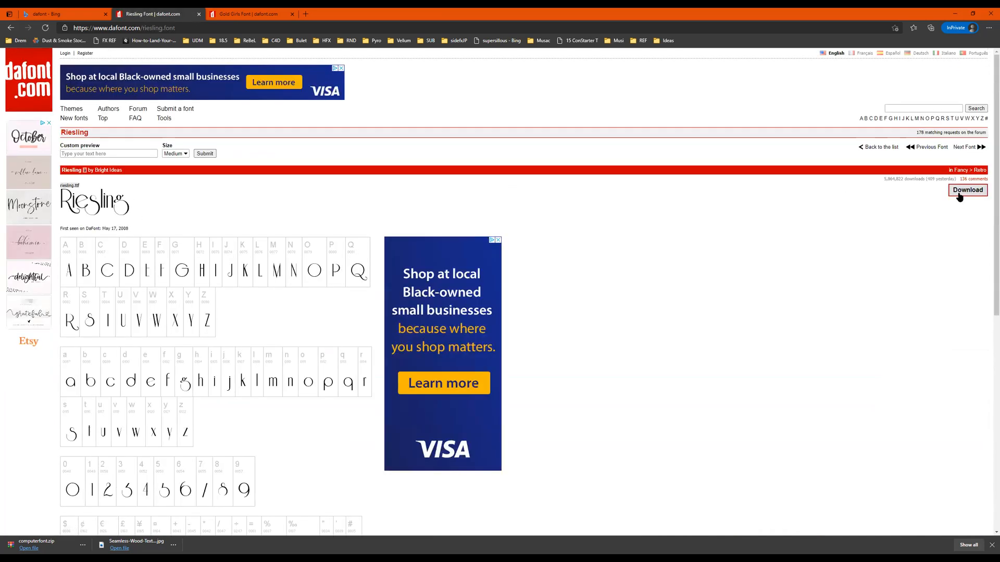
left_click(960, 191)
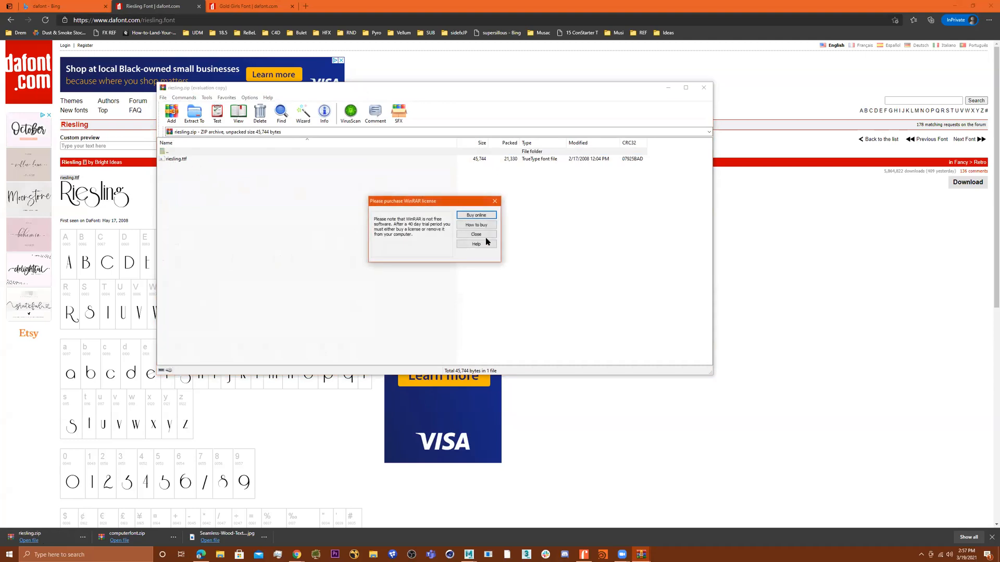
key("Escape")
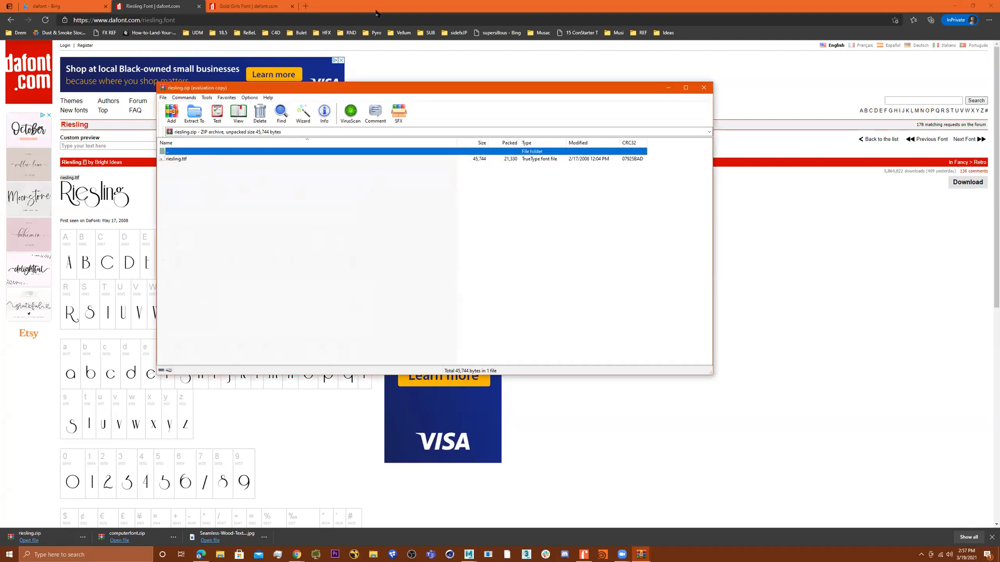
Step: Search the web for "win rar" in a new browser tab
left_click(308, 6)
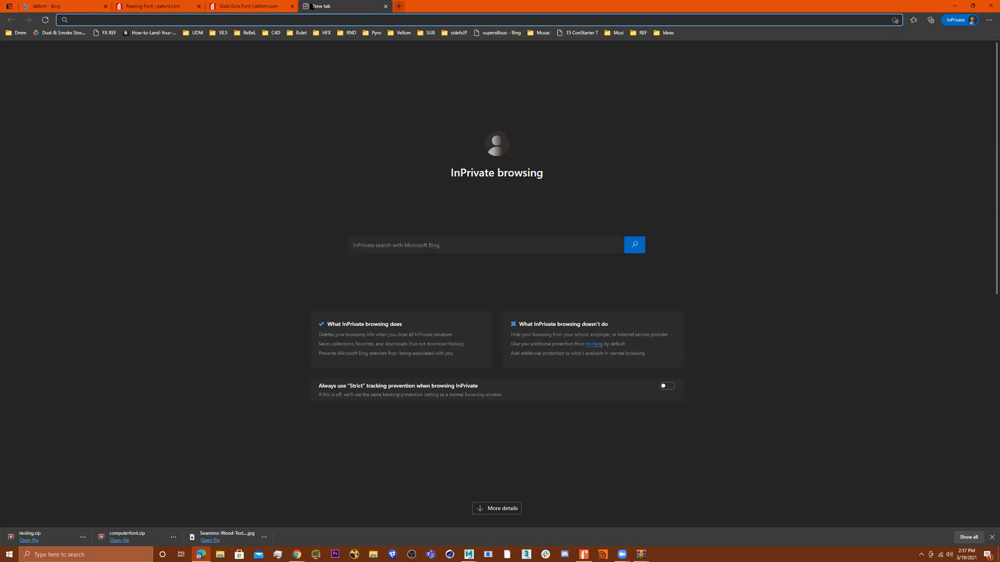
type("win rar")
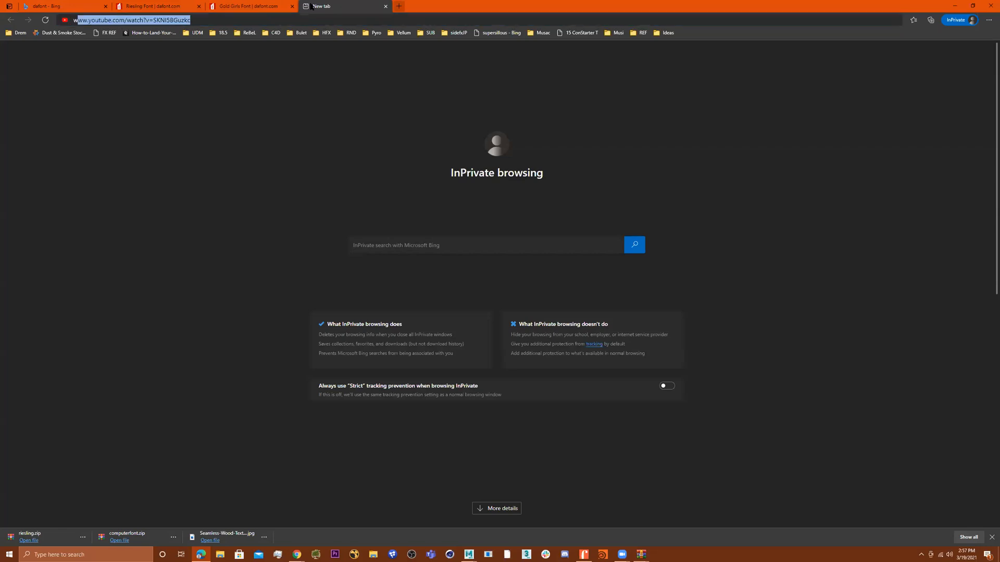
key("Return")
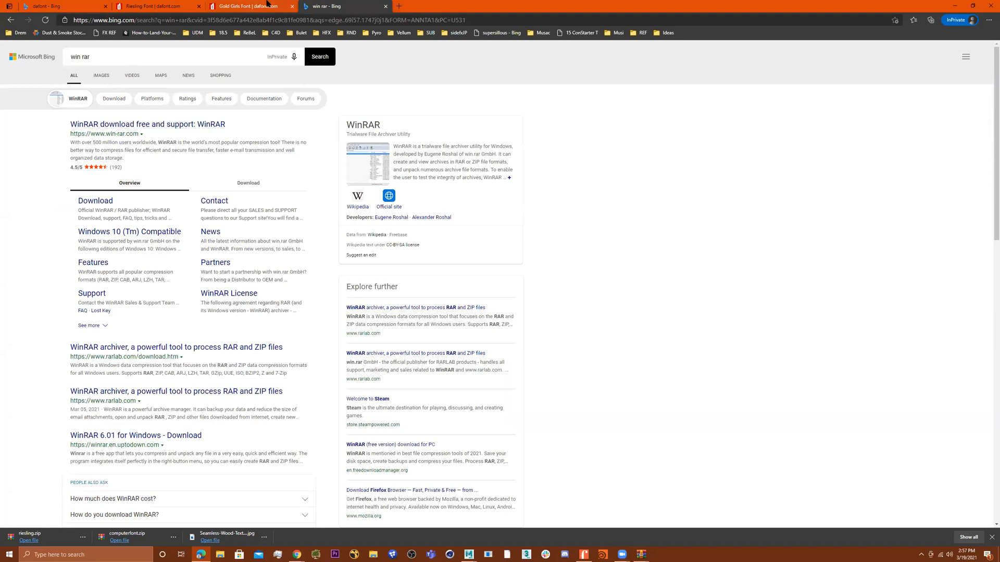
Step: Reopen the downloaded riesling.zip, open riesling.ttf and install the Riesling font
left_click(249, 6)
left_click(41, 543)
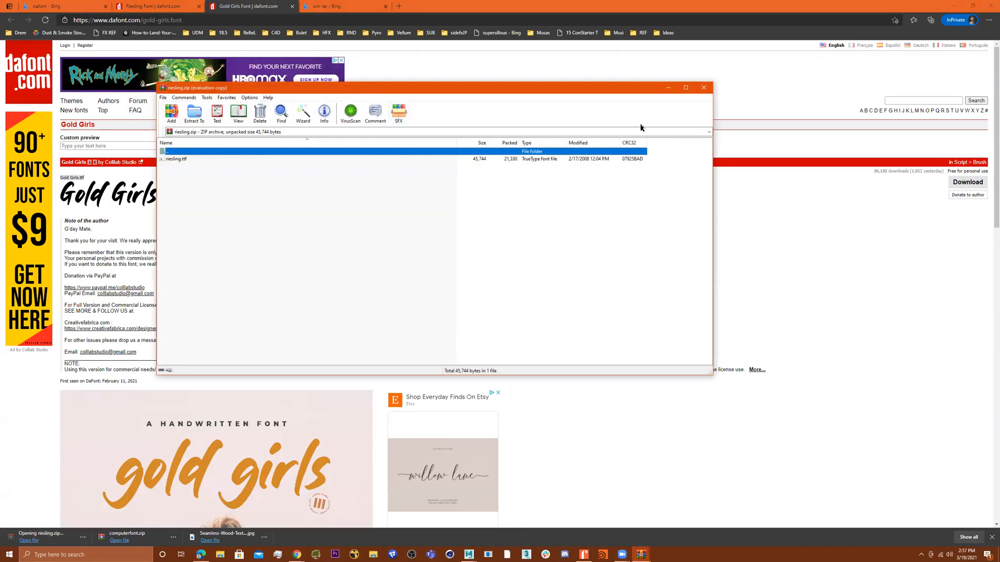
left_click(476, 235)
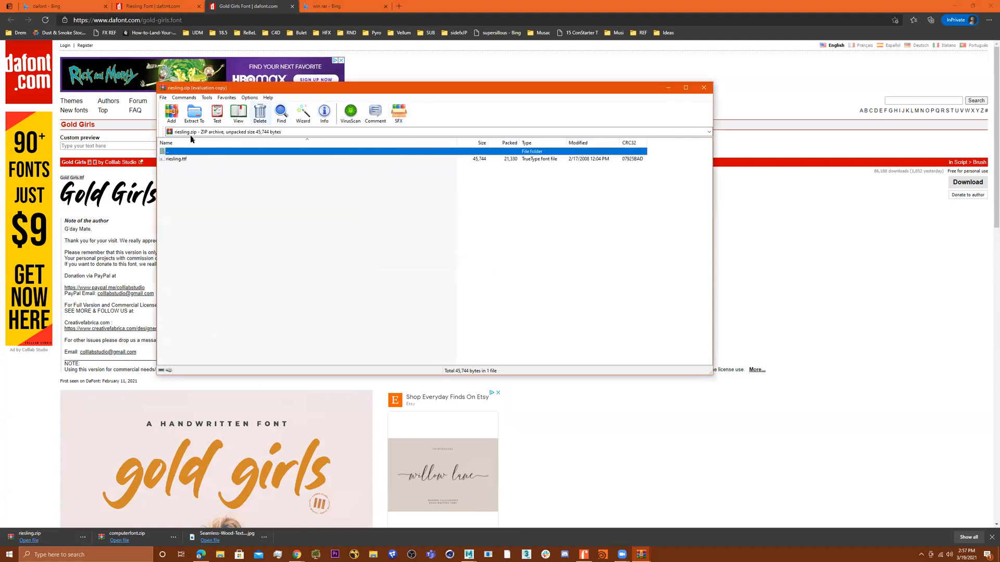
double_click(181, 159)
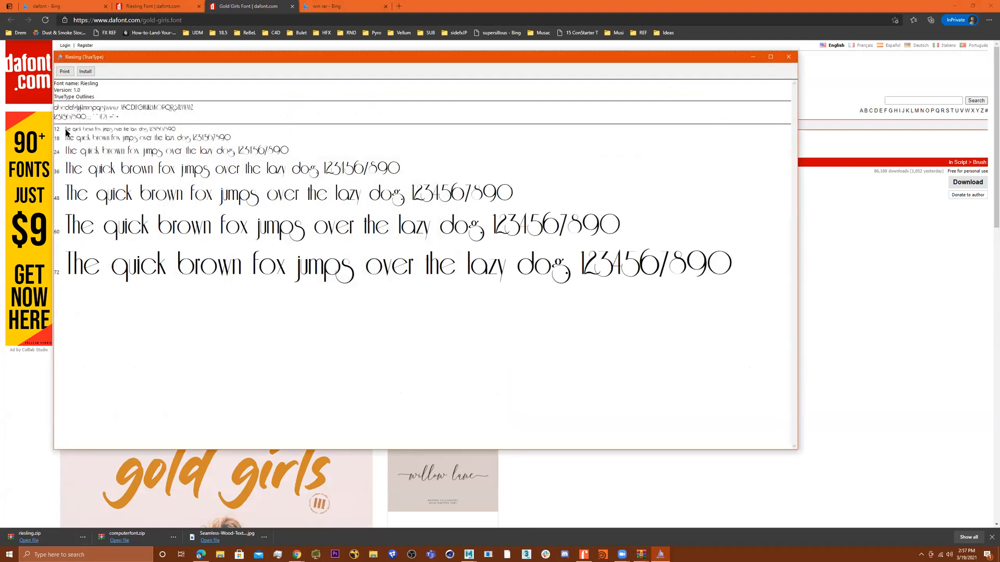
left_click(86, 71)
Step: Switch to Maya to view the 3D text, recheck the Riesling page in the browser, and return to Maya
mouse_move(469, 554)
left_click(501, 518)
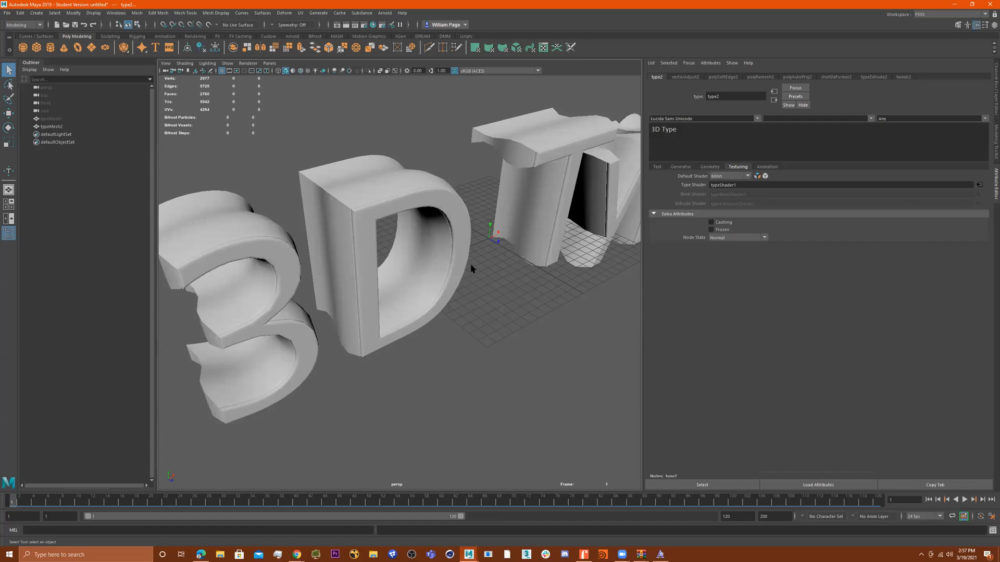
left_click_drag(471, 262, 418, 271, "alt")
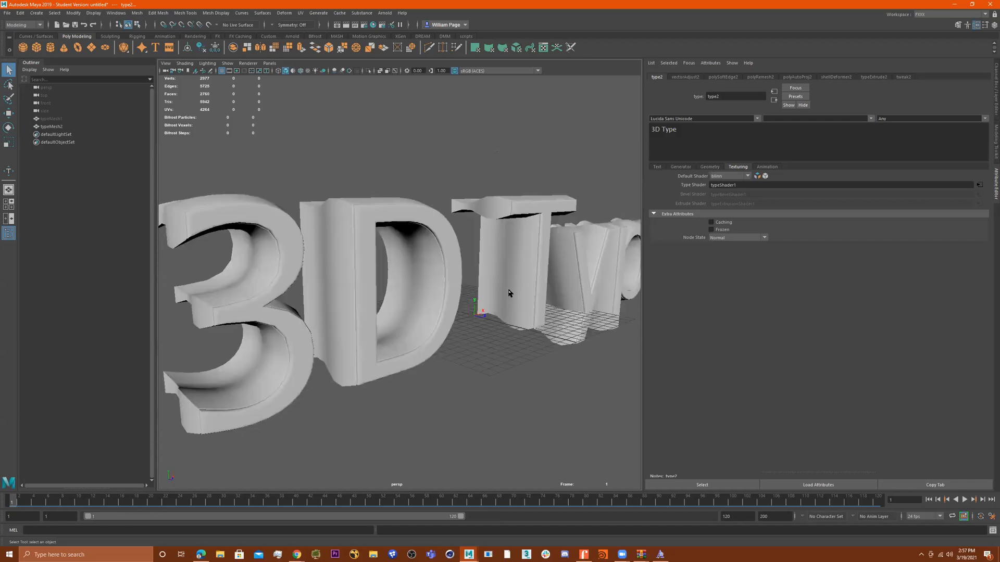
right_click_drag(508, 290, 463, 311, "alt")
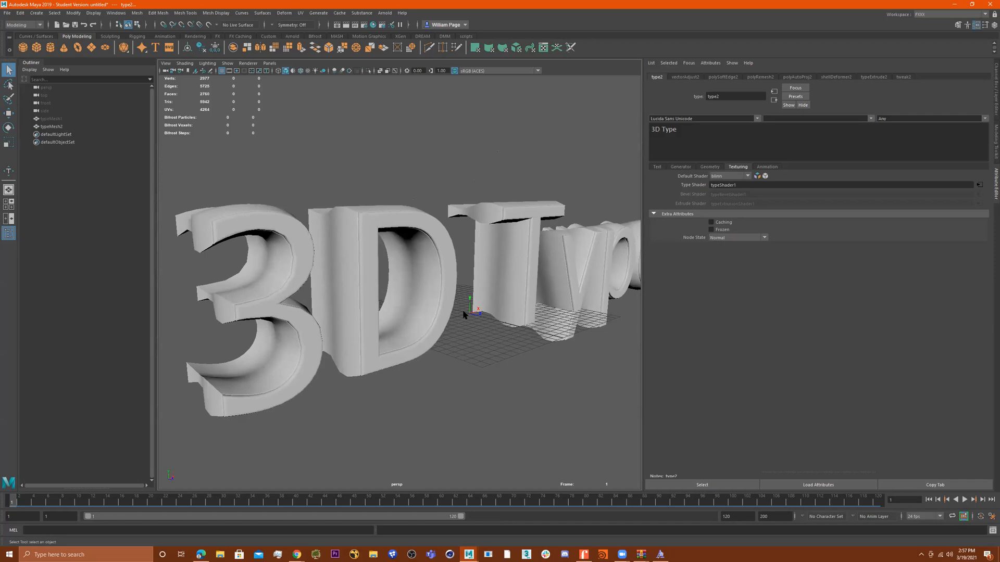
left_click(293, 554)
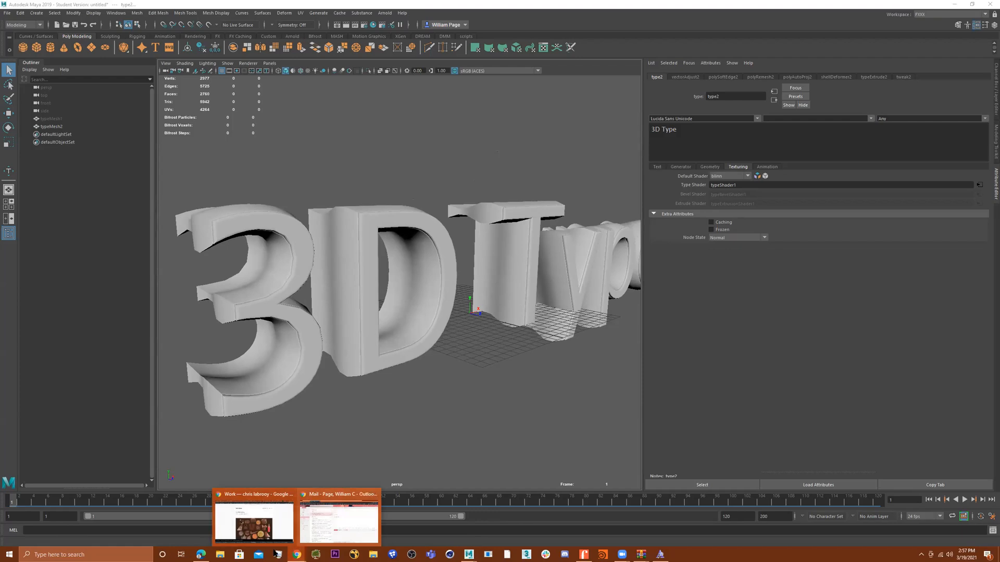
left_click(201, 554)
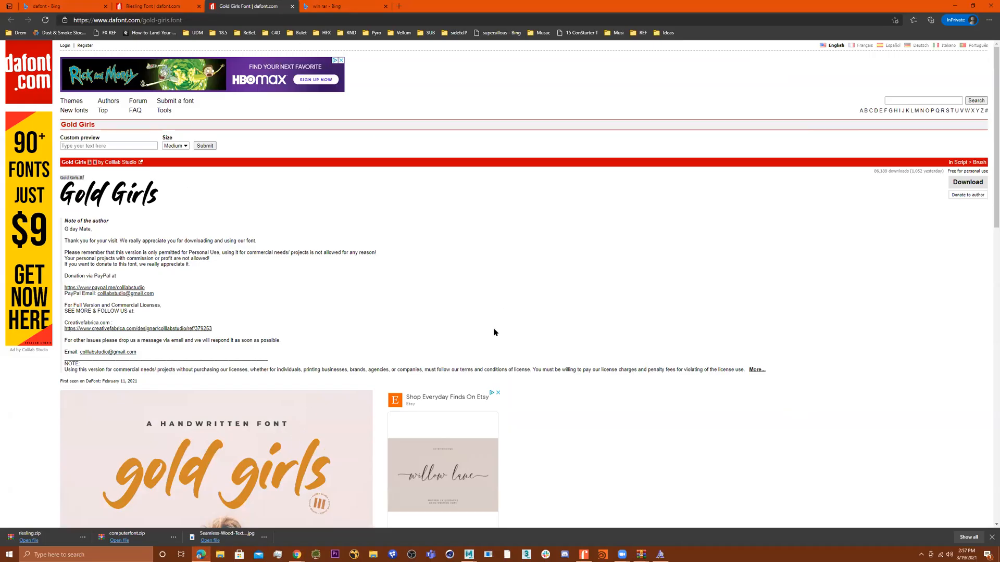
left_click(168, 5)
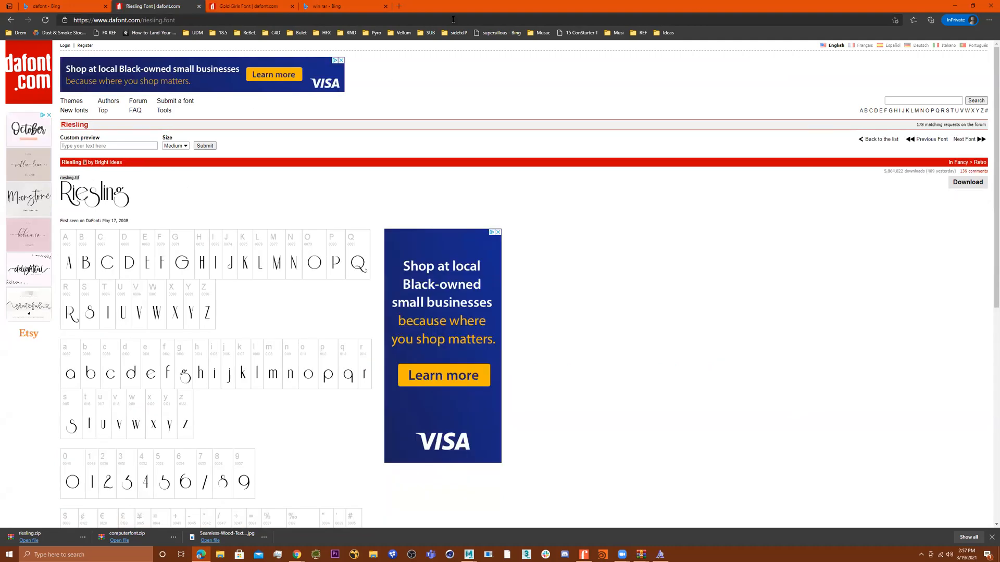
left_click(954, 6)
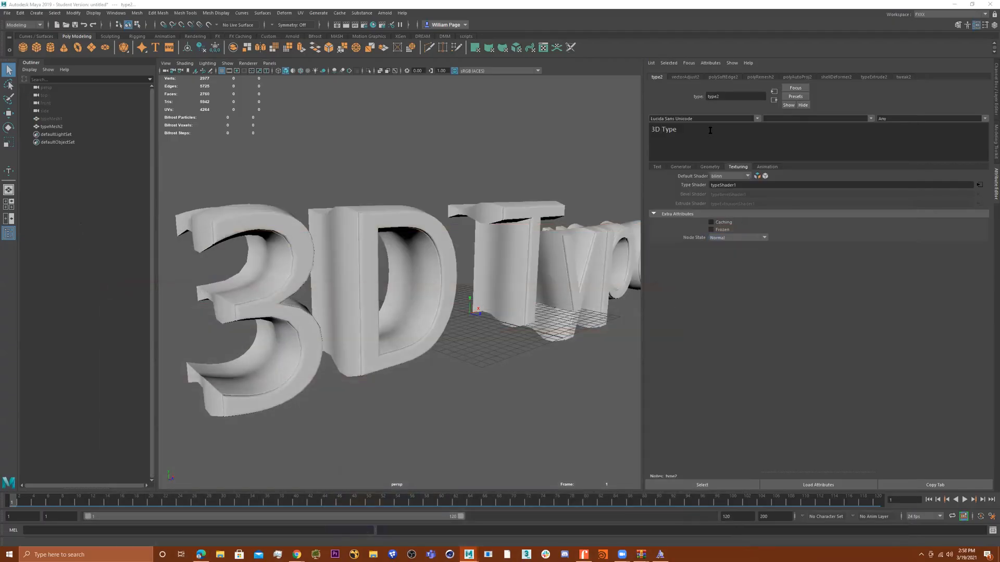
Step: Look for the Riesling font among the fonts available to the 3D text
left_click(757, 119)
scroll(833, 174, "down", 10)
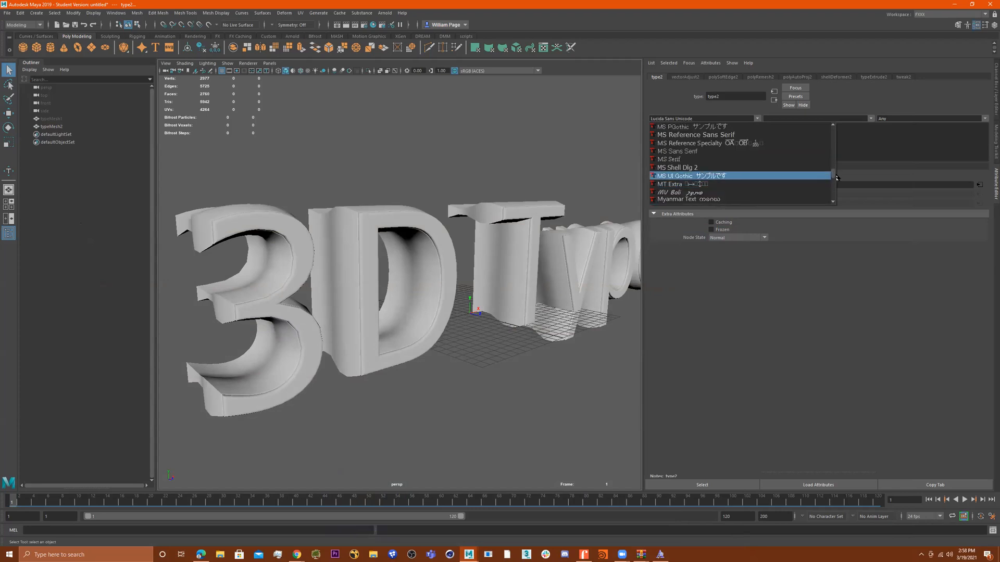
left_click(837, 178)
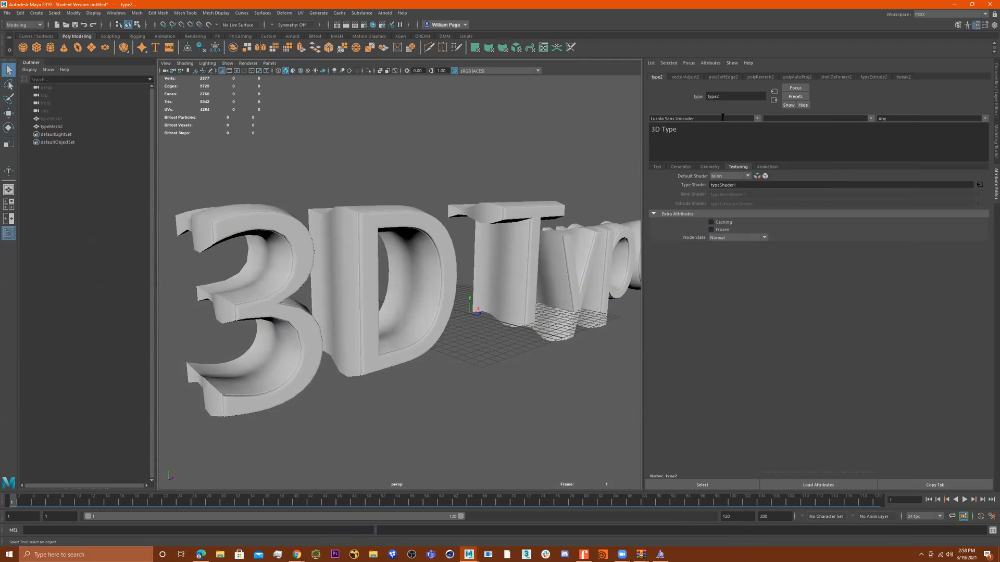
left_click(757, 119)
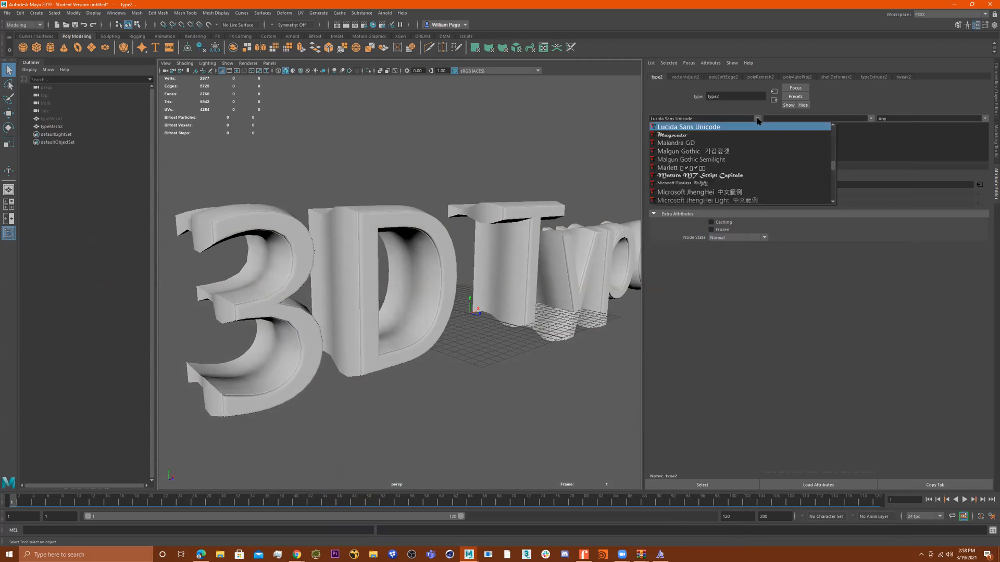
left_click_drag(834, 166, 834, 176)
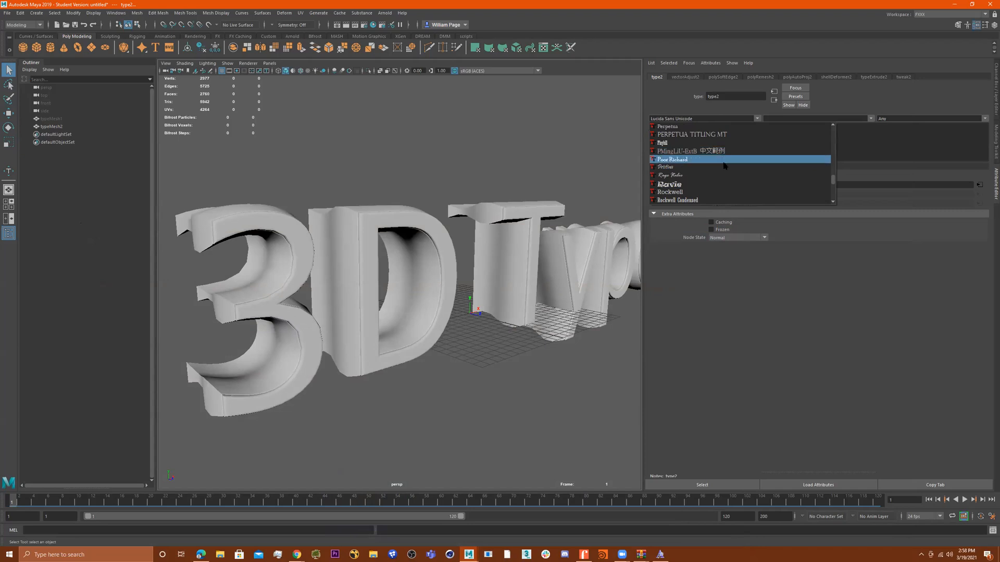
scroll(724, 177, "down", 1)
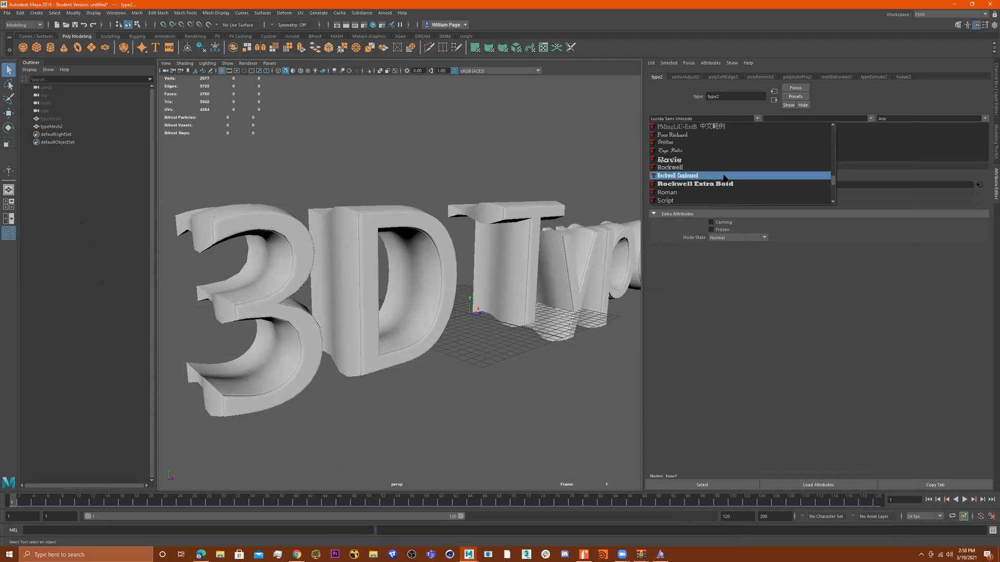
left_click(841, 259)
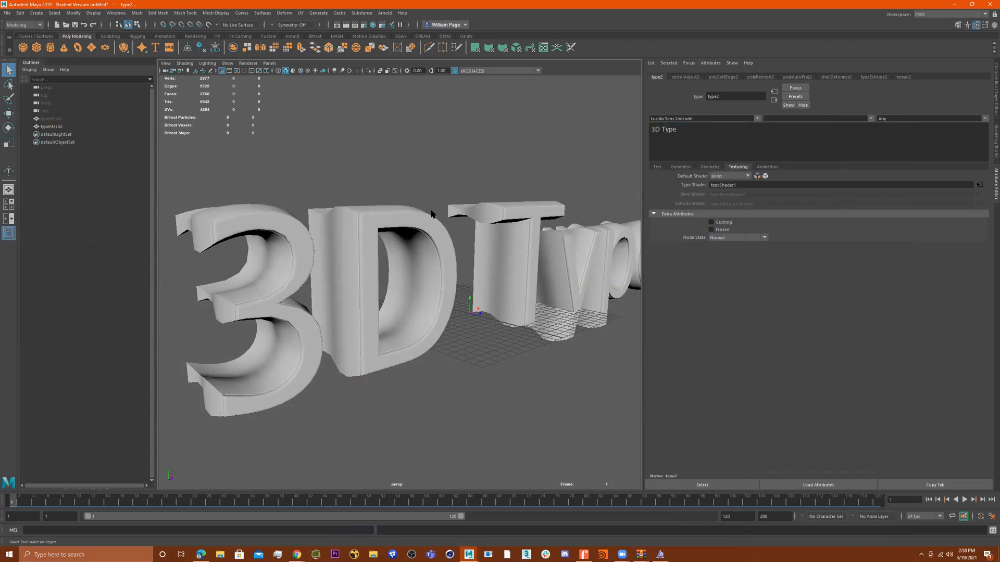
scroll(477, 134, "down", 1)
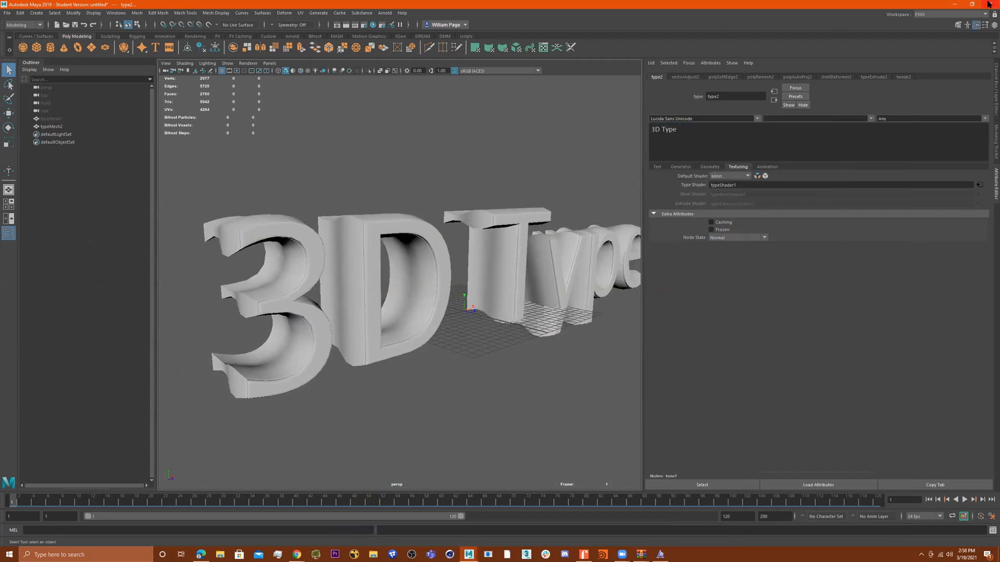
Step: Close Maya without saving the scene, relaunch Maya 2019 and dismiss the What's New Highlight Settings dialog
left_click(990, 4)
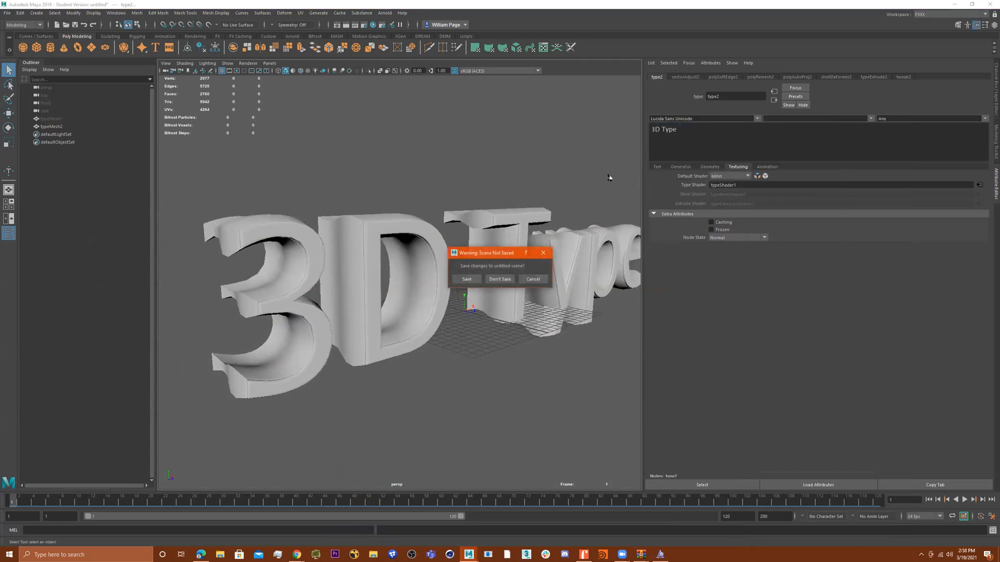
left_click(513, 279)
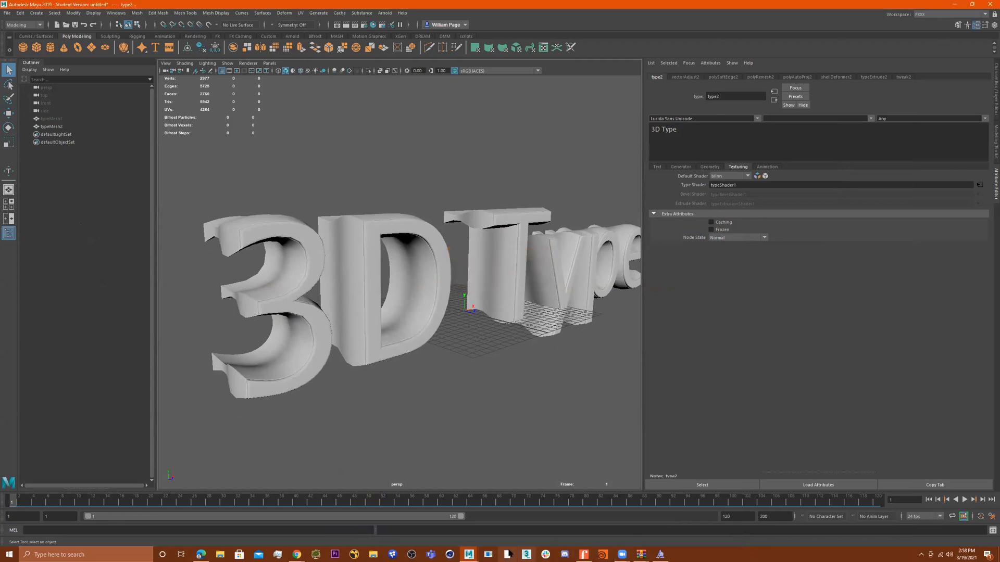
right_click(476, 545)
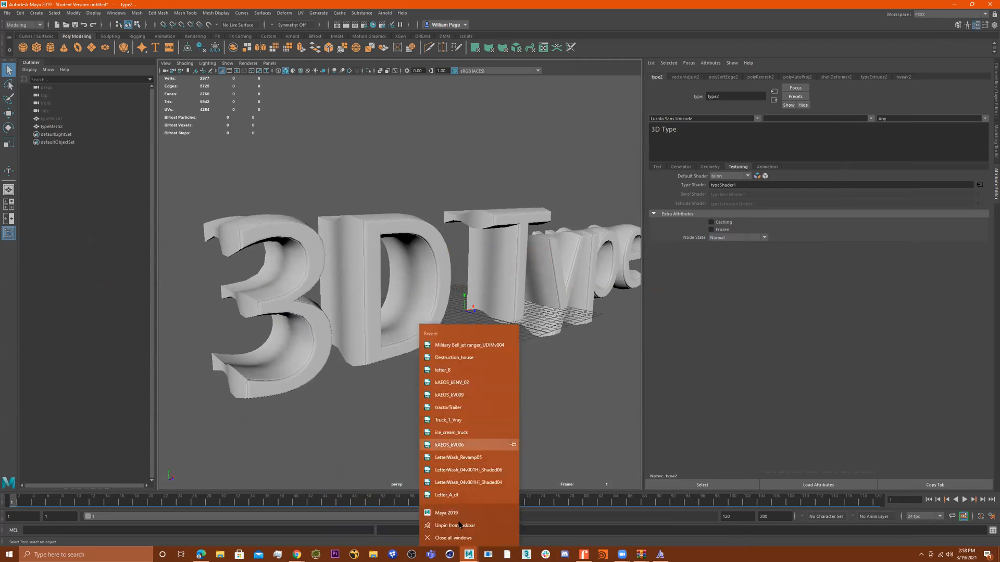
left_click(464, 513)
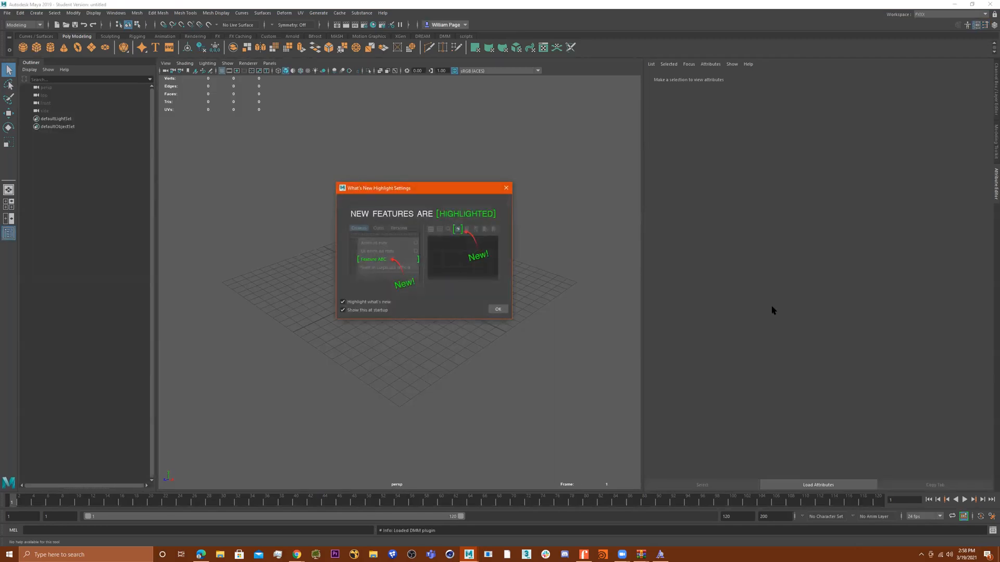
left_click(501, 310)
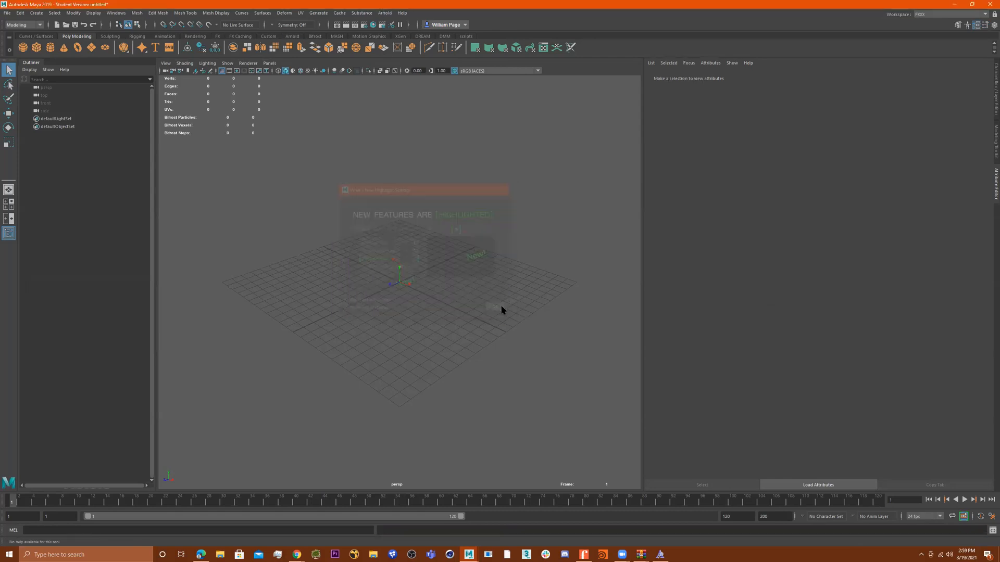
Step: Create a new 3D Type object in the empty scene
left_click(9, 13)
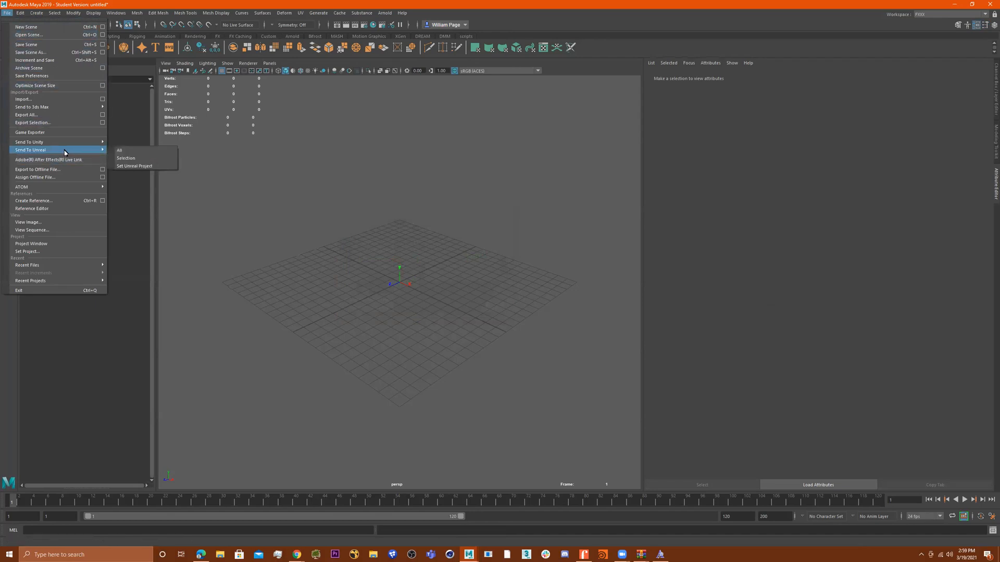
left_click(35, 12)
left_click(36, 13)
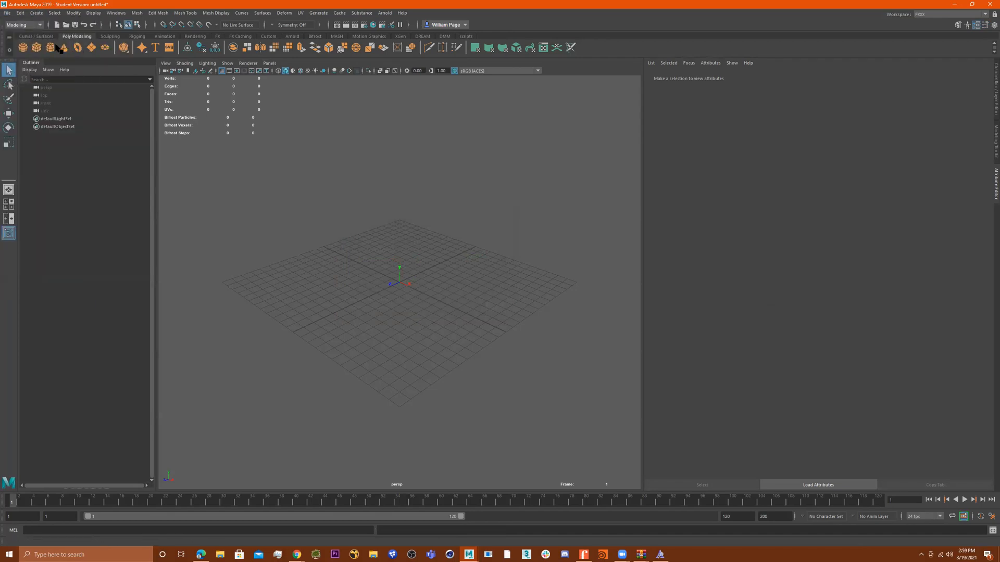
left_click(37, 13)
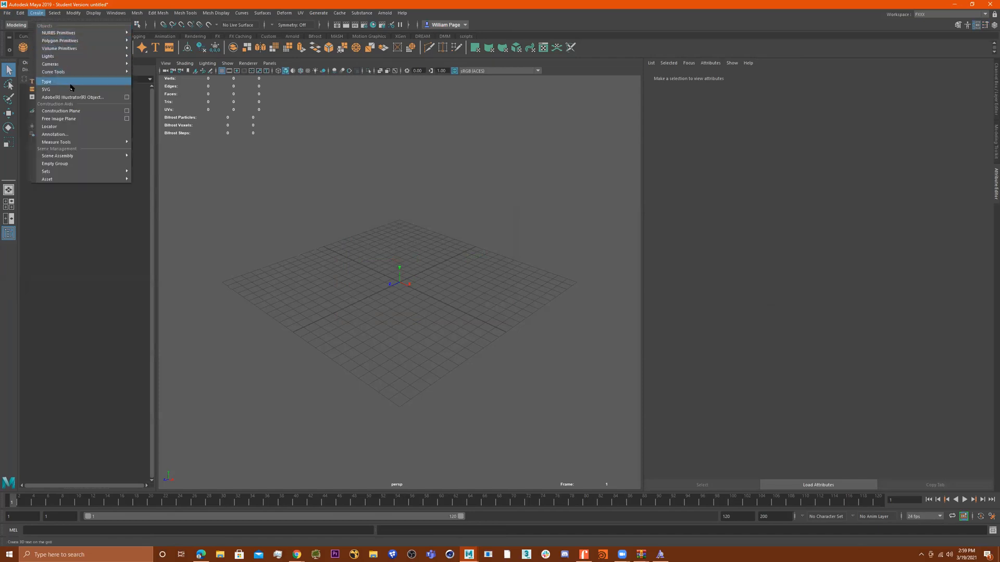
left_click(69, 84)
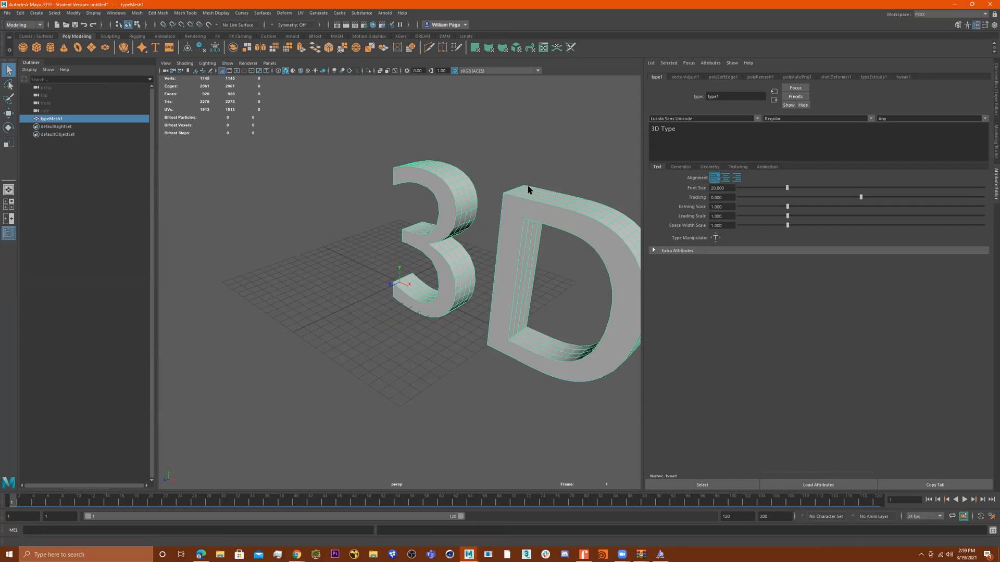
Step: Change the 3D text's font to Riesling
left_click_drag(467, 266, 685, 121, "alt")
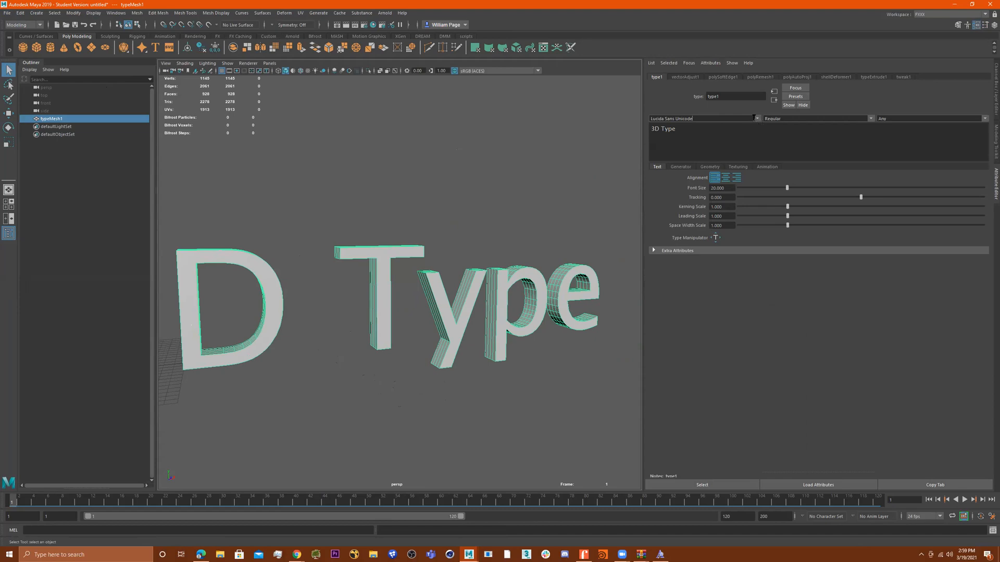
left_click(756, 119)
scroll(743, 175, "down", 10)
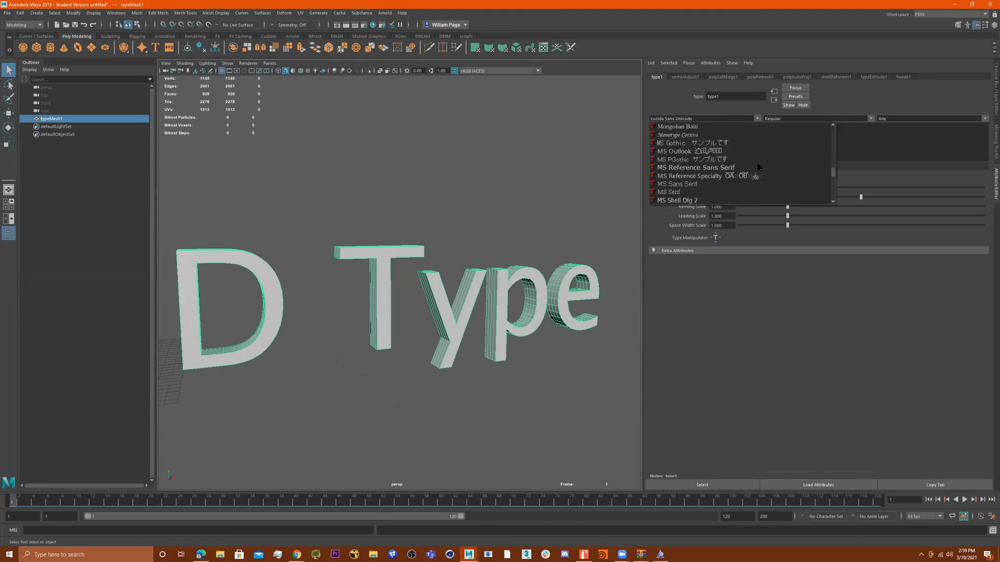
scroll(742, 175, "down", 5)
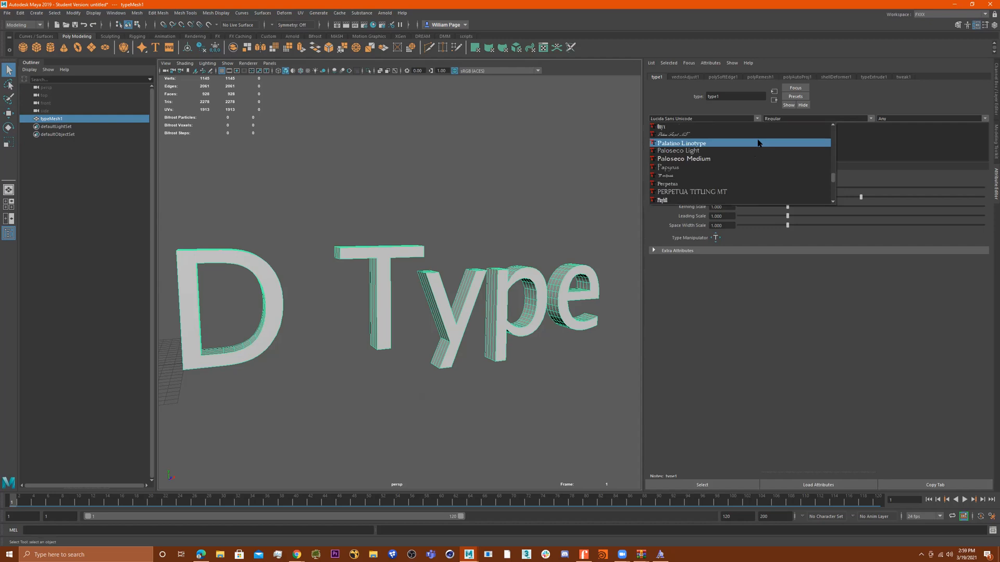
scroll(760, 146, "down", 5)
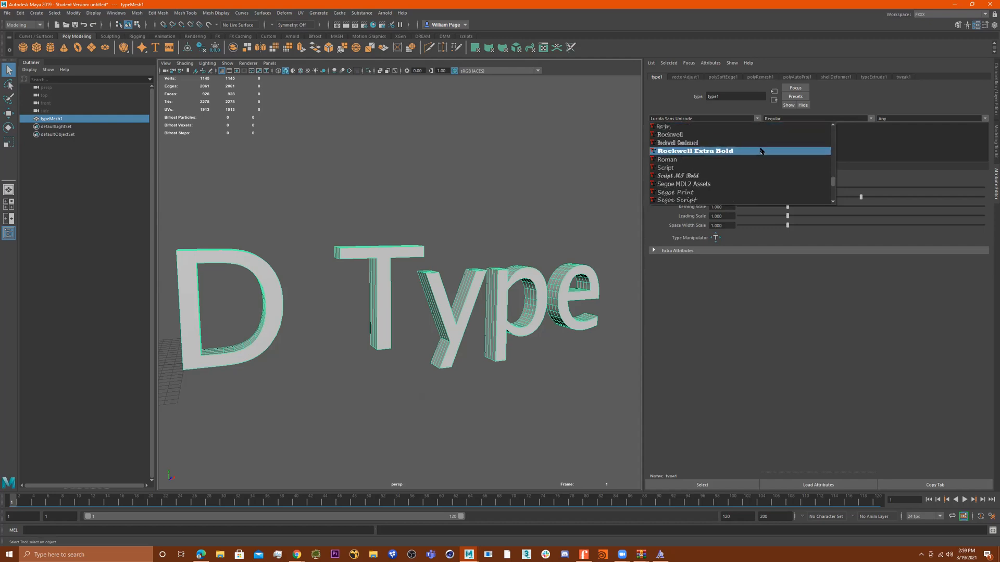
left_click(758, 127)
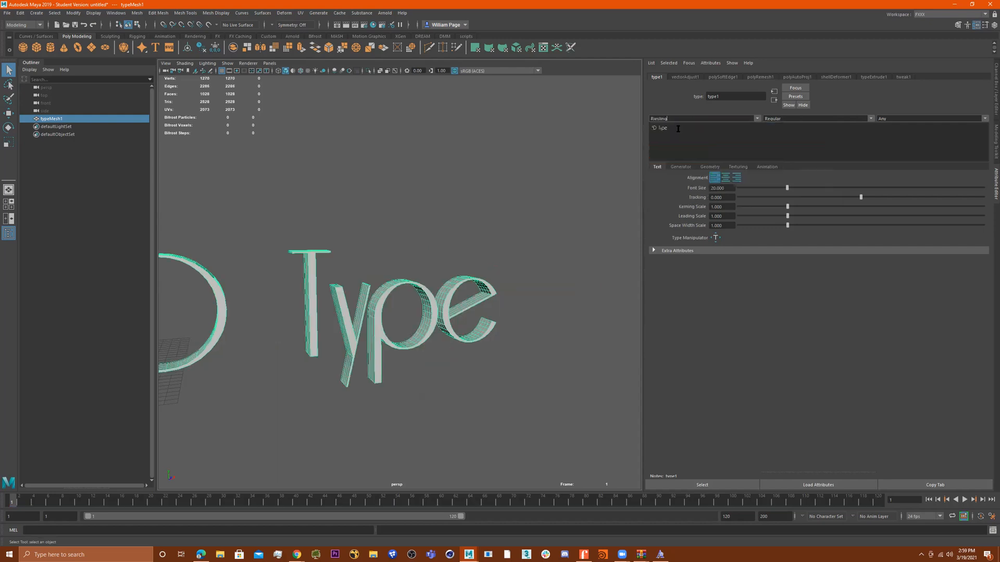
scroll(417, 255, "down", 5)
left_click_drag(365, 260, 619, 205, "alt")
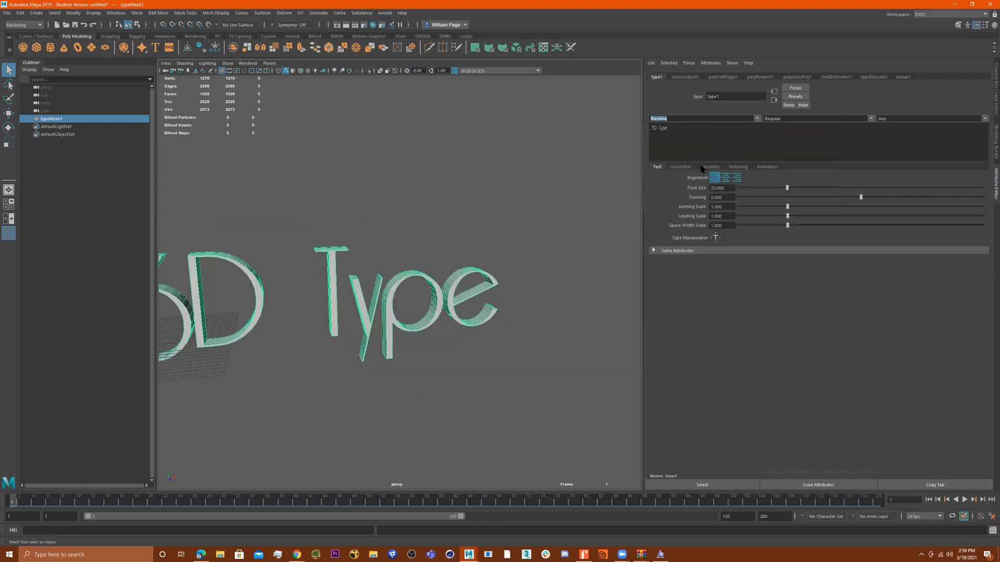
Step: Replace the 3D text's wording with "Riesling" and check the new letters from several angles
left_click(694, 135)
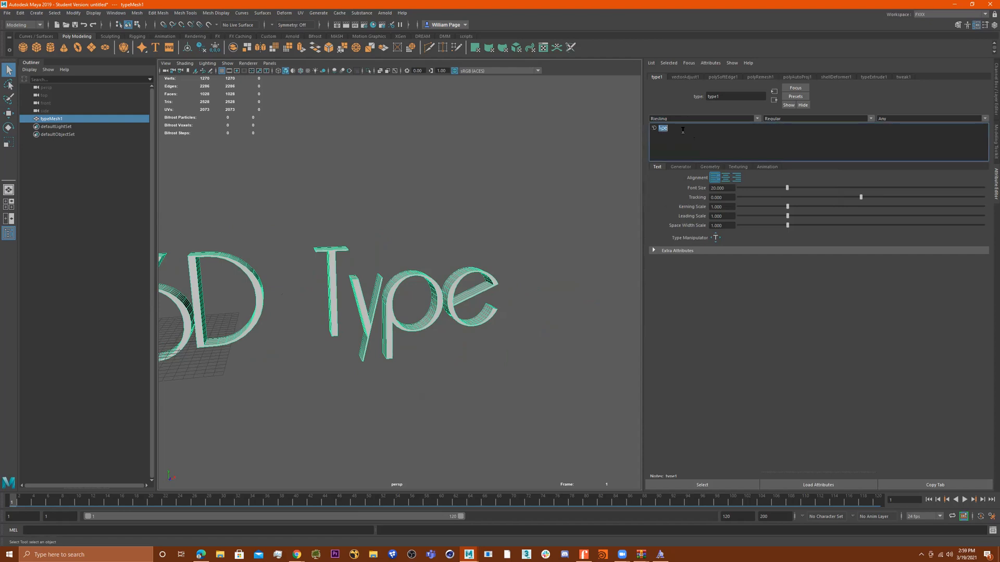
type("Riesling")
left_click_drag(477, 216, 452, 235, "alt")
middle_click_drag(452, 236, 448, 272, "alt")
left_click_drag(448, 273, 532, 210, "alt")
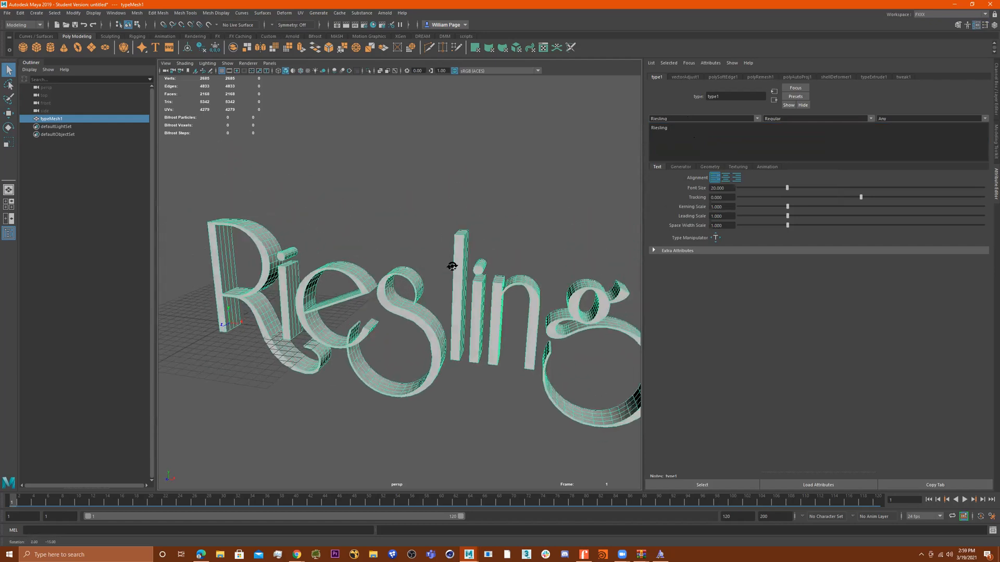
middle_click_drag(535, 197, 509, 162, "alt")
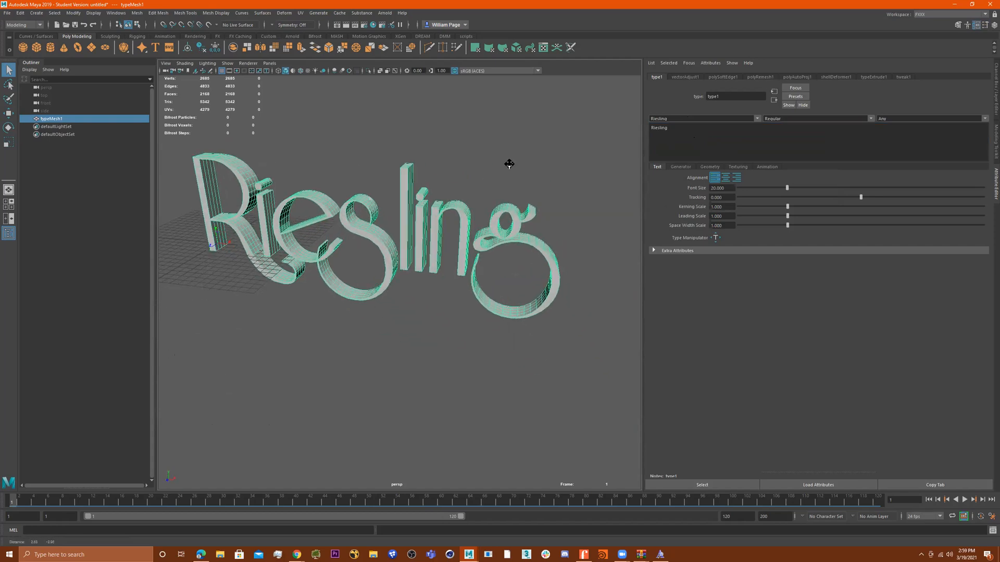
left_click_drag(517, 155, 519, 146, "alt")
middle_click_drag(461, 195, 488, 196, "alt")
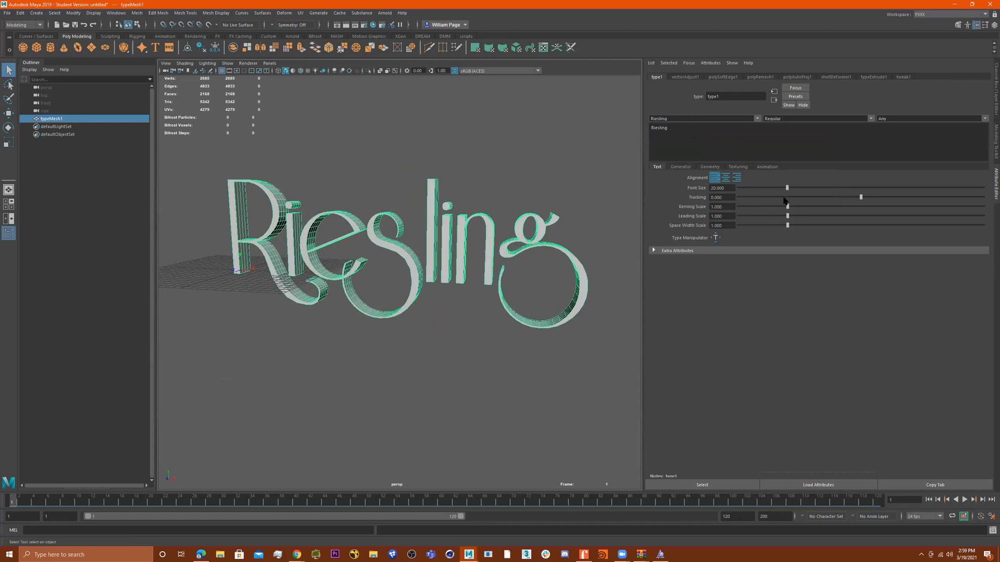
Step: Increase the text's kerning scale to about 1.11
mouse_move(787, 206)
left_mouse_down()
mouse_move(856, 207)
mouse_move(776, 208)
mouse_move(793, 216)
left_mouse_up()
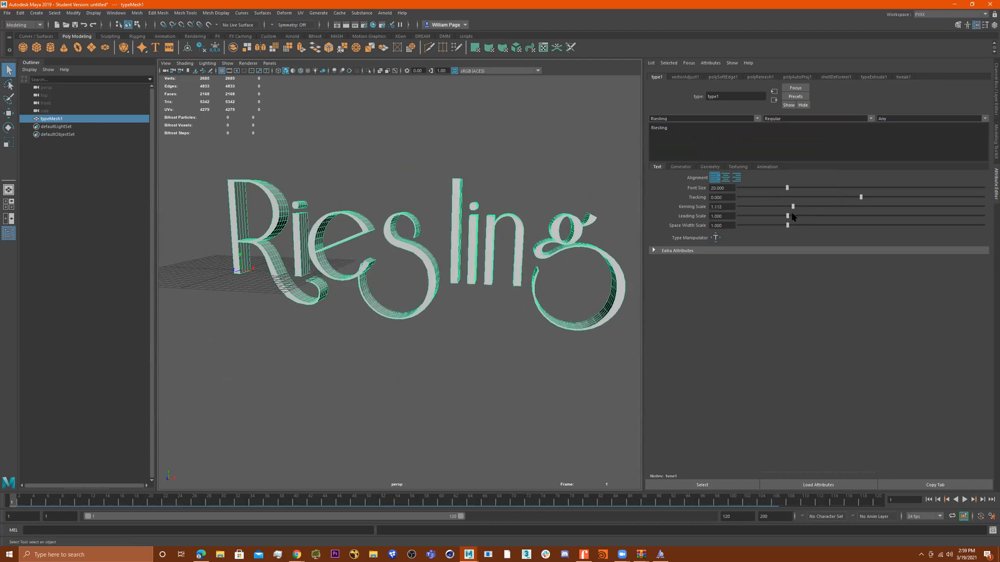
left_click_drag(474, 239, 512, 236, "alt")
left_click_drag(418, 241, 483, 226, "alt")
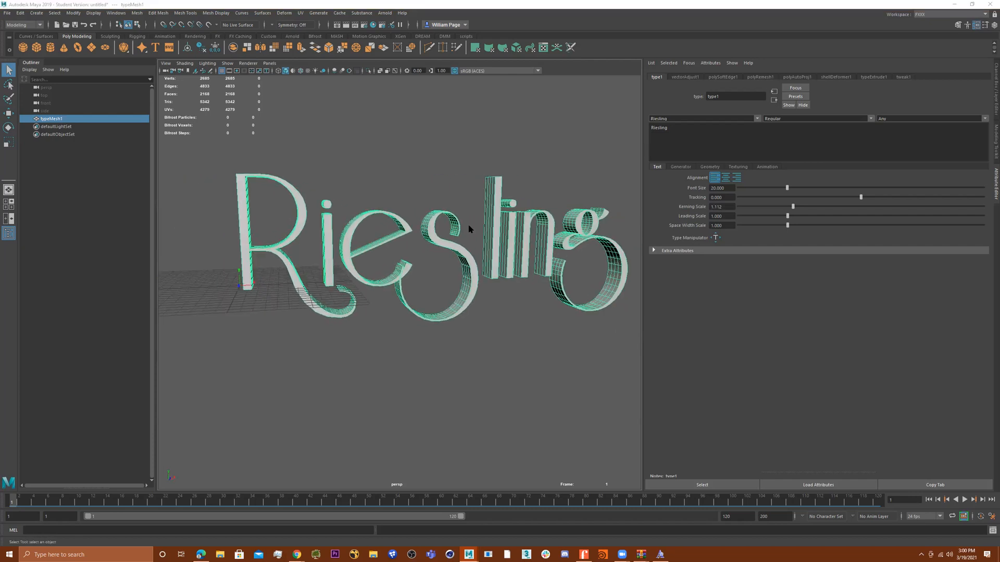
Step: Show the text in the front view, framed on its first letters, and switch the mesh to vertex selection
key("space")
key("space")
middle_click_drag(444, 245, 356, 258, "alt")
right_click_drag(355, 254, 309, 246)
scroll(313, 241, "down", 3)
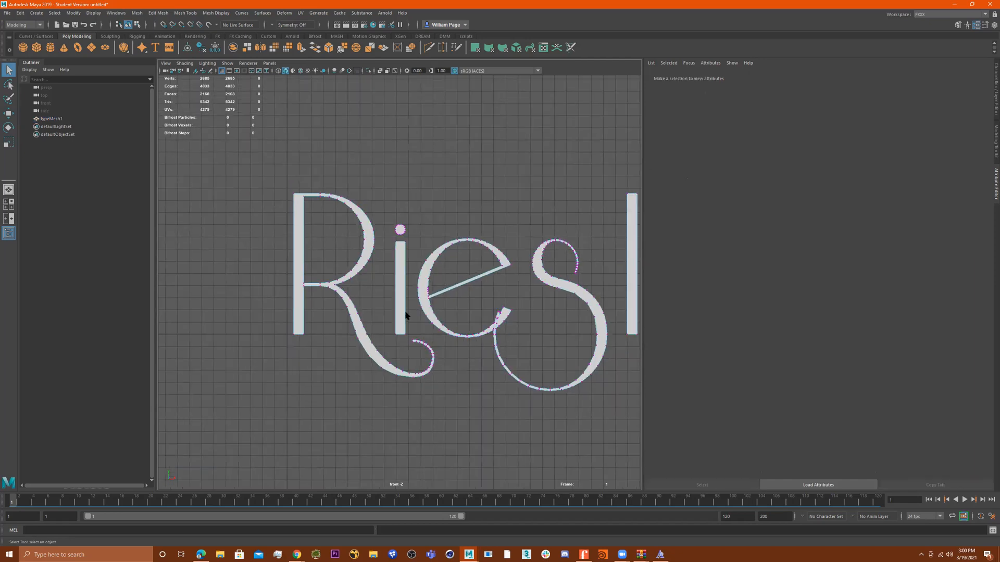
Step: Stretch the R's stem downward by its bottom vertices, then pull the outer bottom corner further down and outward into a slanted point
left_click_drag(270, 315, 352, 392)
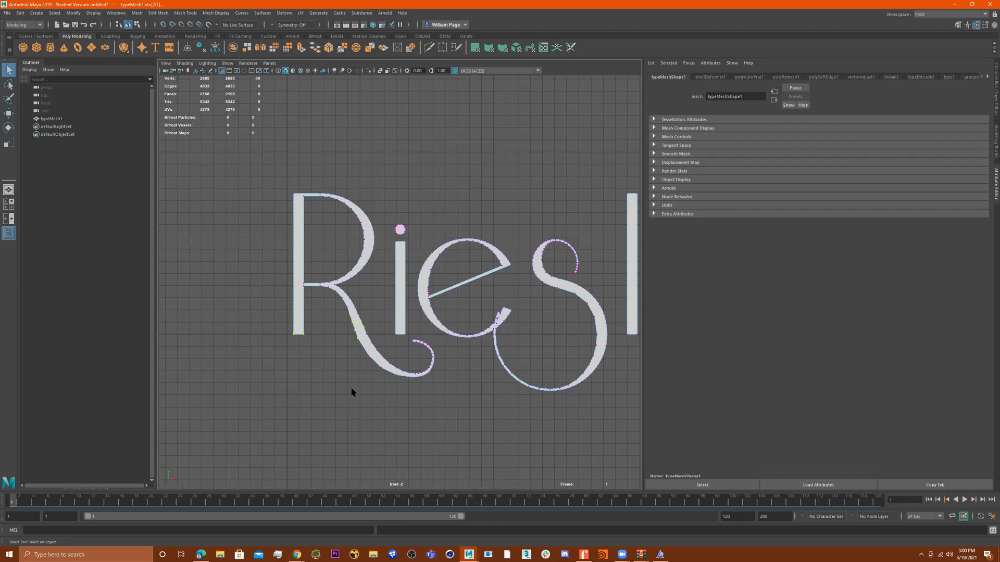
left_click_drag(242, 297, 335, 382)
key("e")
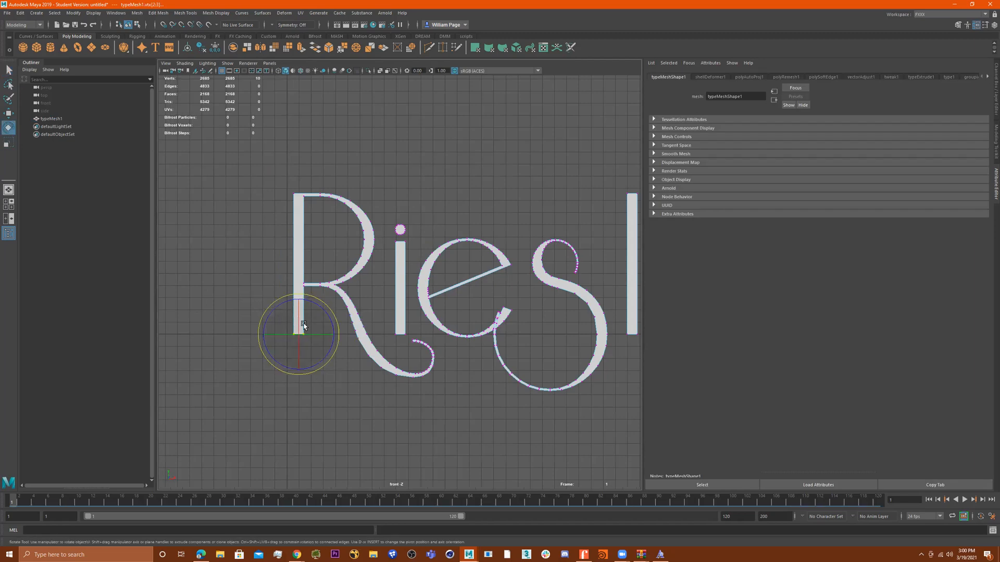
key("t")
key("e")
key("w")
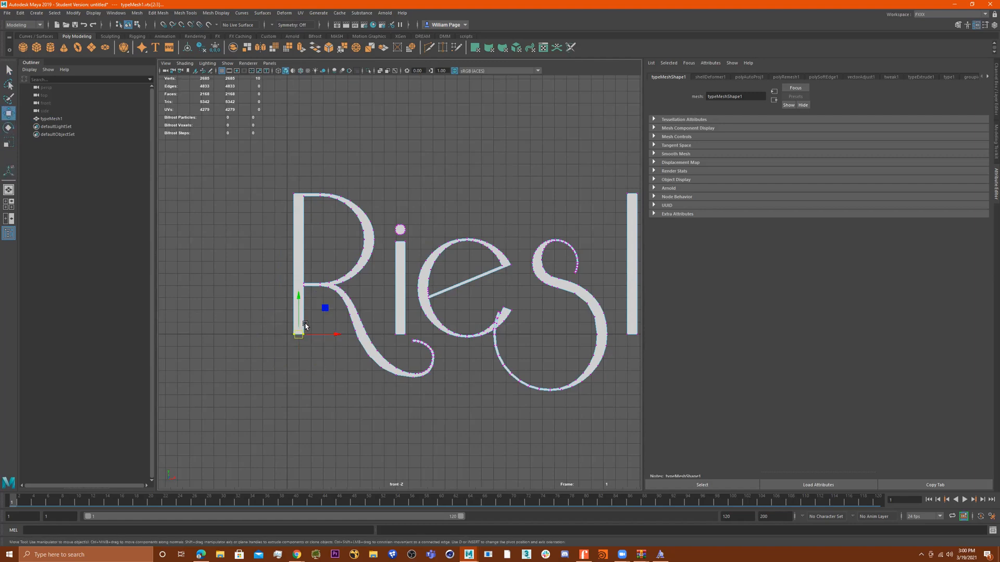
left_click_drag(324, 310, 326, 391)
left_click_drag(255, 401, 298, 418)
left_click_drag(317, 385, 278, 450)
Step: Try to split the R's stretched stem with Multi-Cut in the front view, then return to the perspective view
left_click(428, 48)
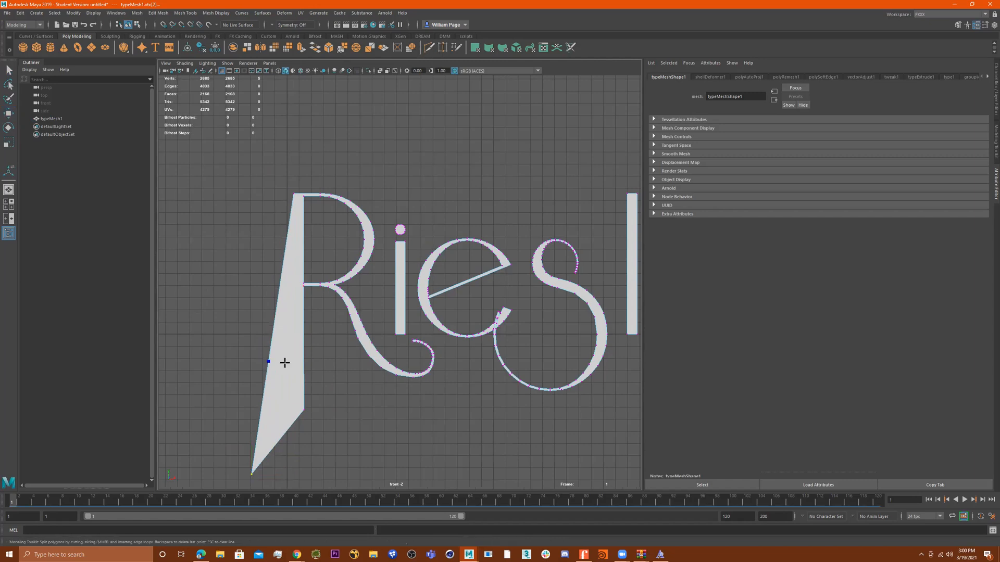
left_click(303, 363)
key("space")
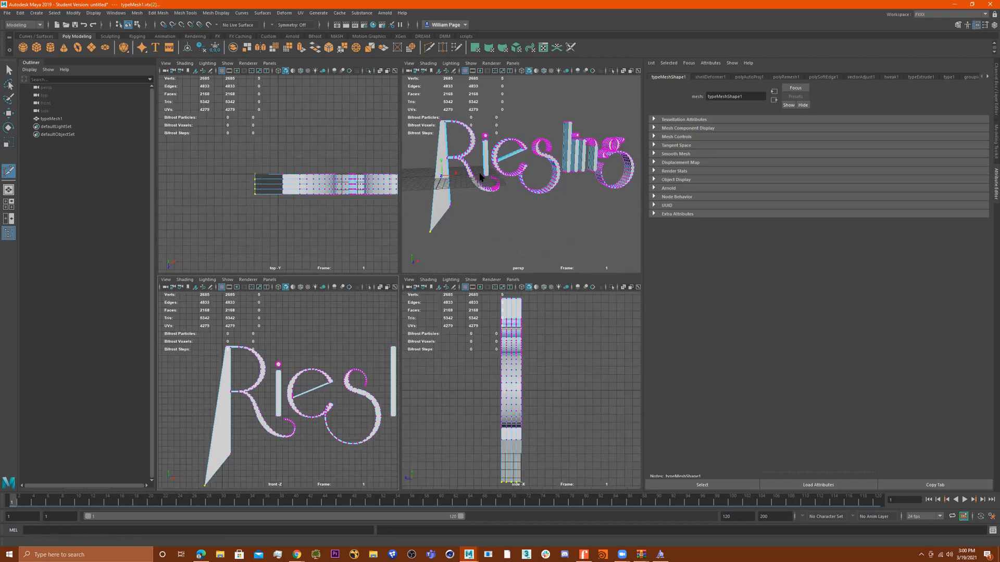
key("space")
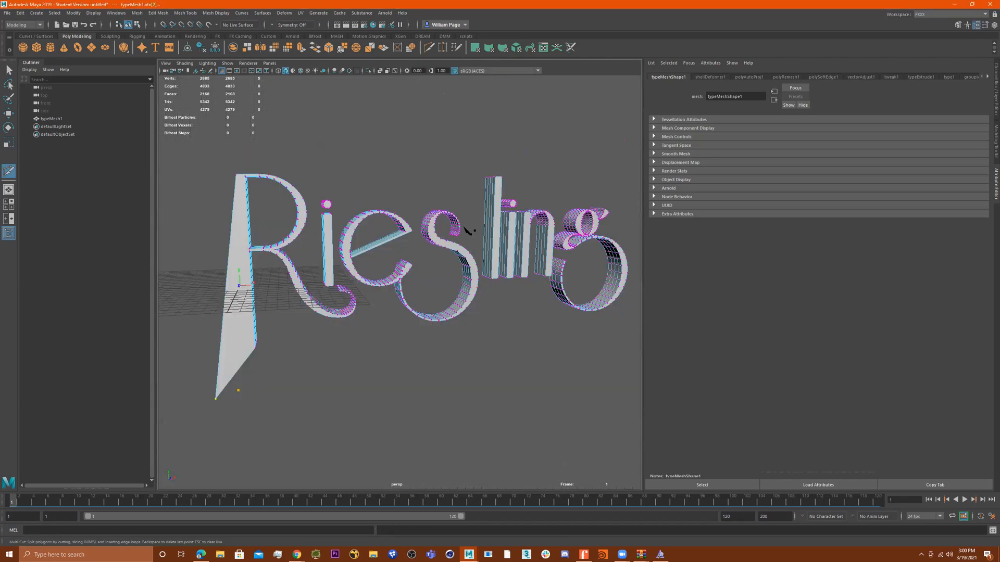
Step: Examine the R's stem and its joint with the bowl and leg up close in the perspective view
scroll(442, 250, "up", 8)
left_click_drag(431, 258, 454, 264, "alt")
middle_click_drag(313, 264, 469, 350, "alt")
left_click_drag(422, 226, 372, 252, "alt")
middle_click_drag(418, 211, 356, 246, "alt")
right_click_drag(386, 247, 489, 229, "alt")
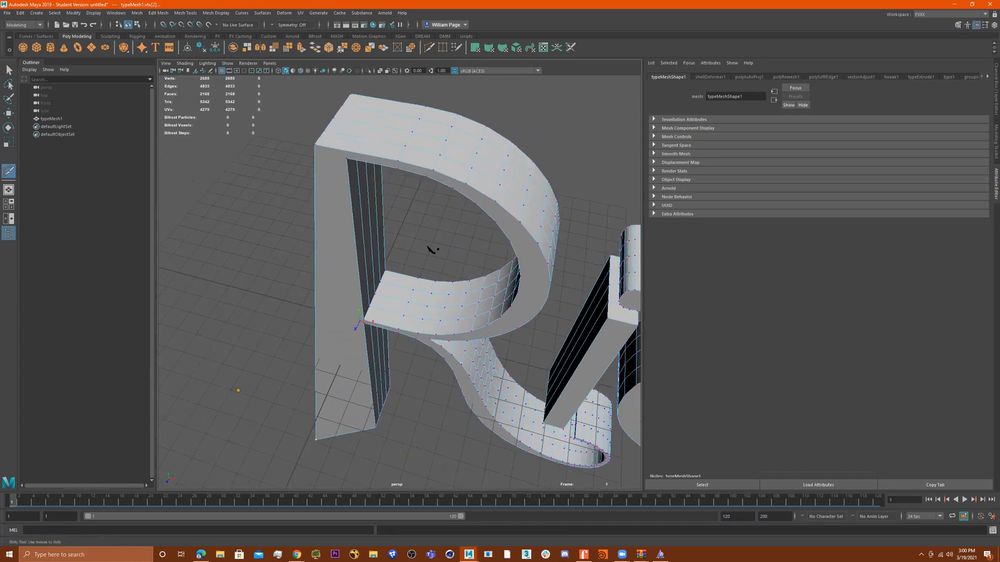
left_click_drag(436, 250, 442, 230, "alt")
left_click_drag(404, 302, 403, 275, "alt")
middle_click_drag(403, 275, 473, 119, "alt")
middle_click_drag(451, 155, 419, 250, "alt")
right_click_drag(357, 252, 414, 253, "alt")
left_click_drag(414, 253, 297, 274, "alt")
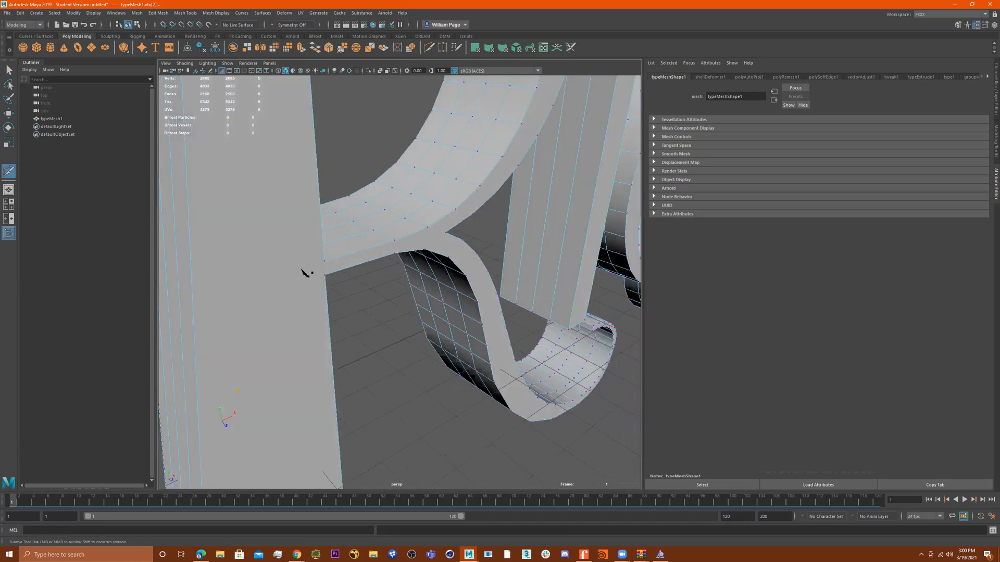
middle_click_drag(297, 275, 446, 285, "alt")
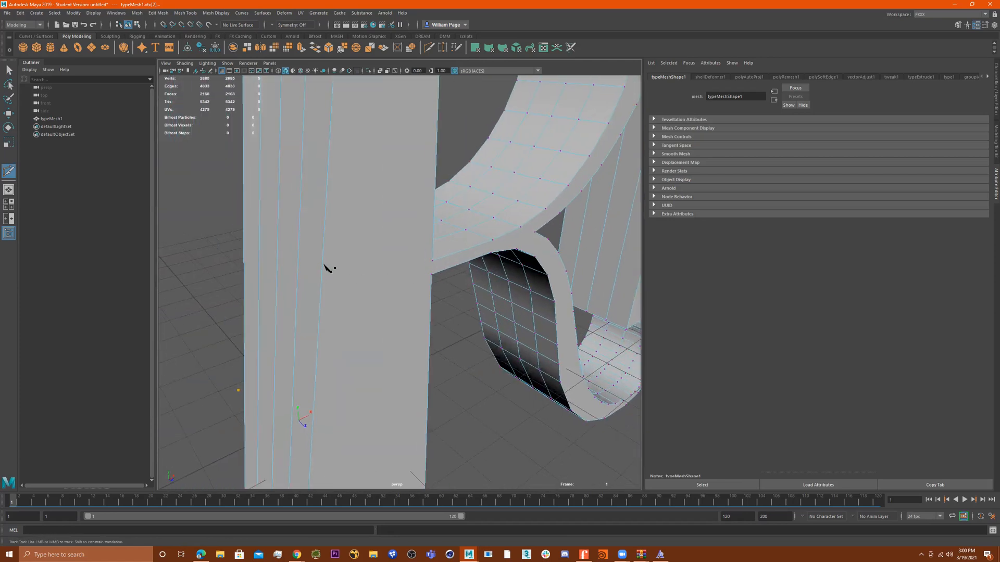
Step: Undo the last cut point and inspect the corner where the R's leg branches off the stem
key("ctrl+z")
left_click_drag(453, 290, 406, 265, "alt")
middle_click_drag(433, 250, 196, 270, "alt")
left_click_drag(271, 263, 250, 297, "alt")
middle_click_drag(373, 289, 443, 292, "alt")
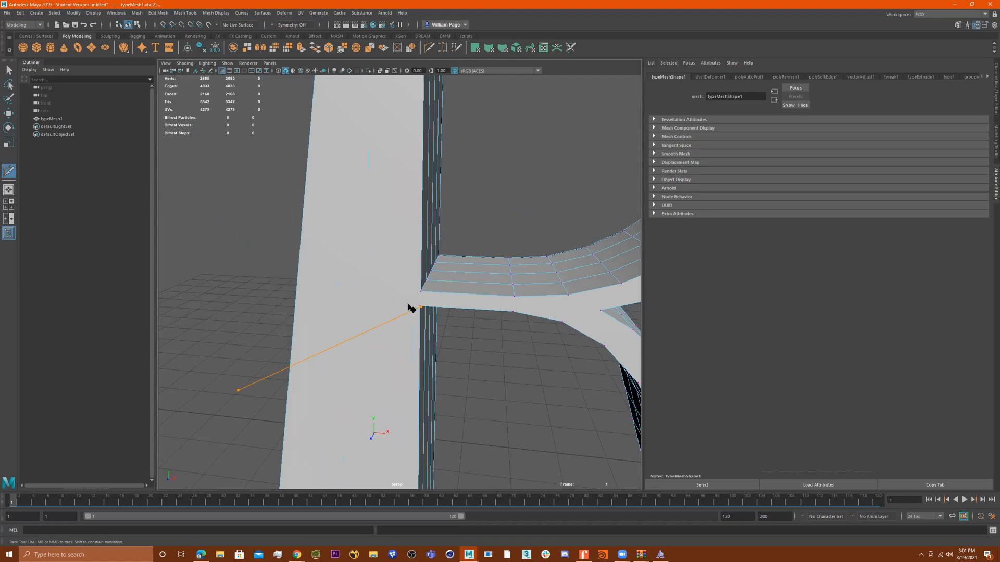
right_click_drag(463, 307, 563, 307, "alt")
middle_click_drag(397, 308, 424, 317, "alt")
middle_click_drag(469, 282, 421, 222, "alt")
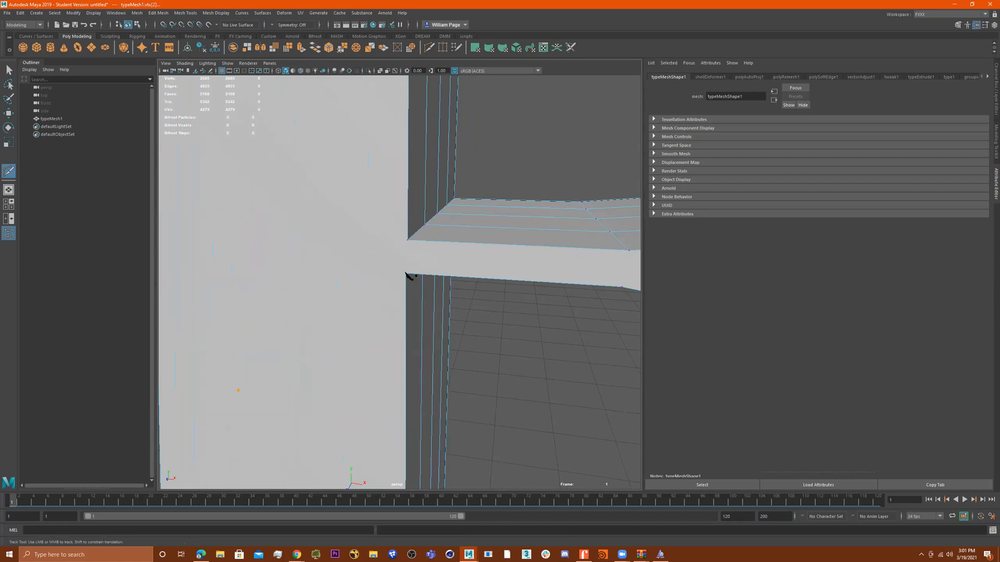
left_click_drag(407, 275, 427, 277, "alt")
right_click_drag(469, 268, 435, 267, "alt")
middle_click_drag(443, 266, 498, 266, "alt")
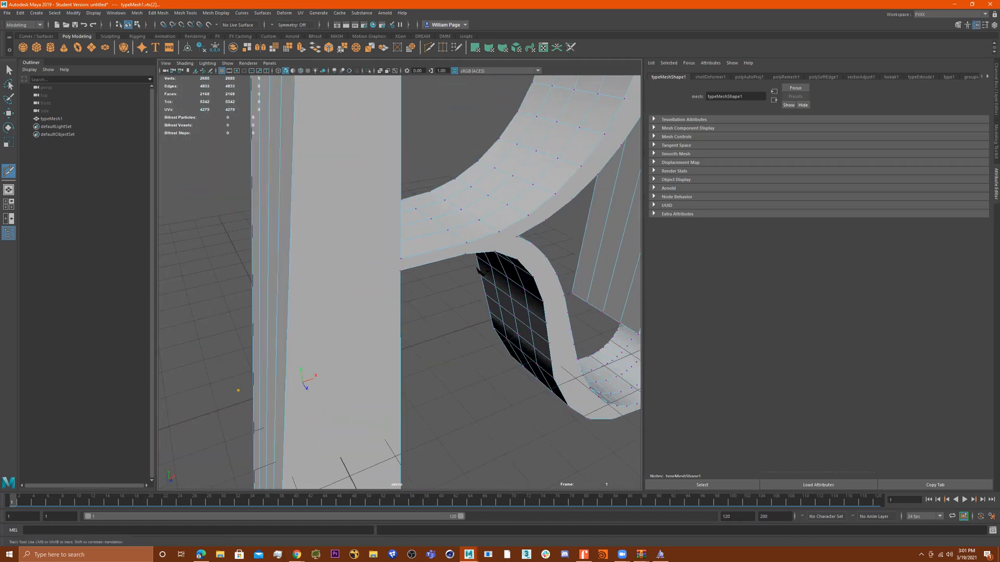
left_click_drag(449, 268, 357, 302, "alt")
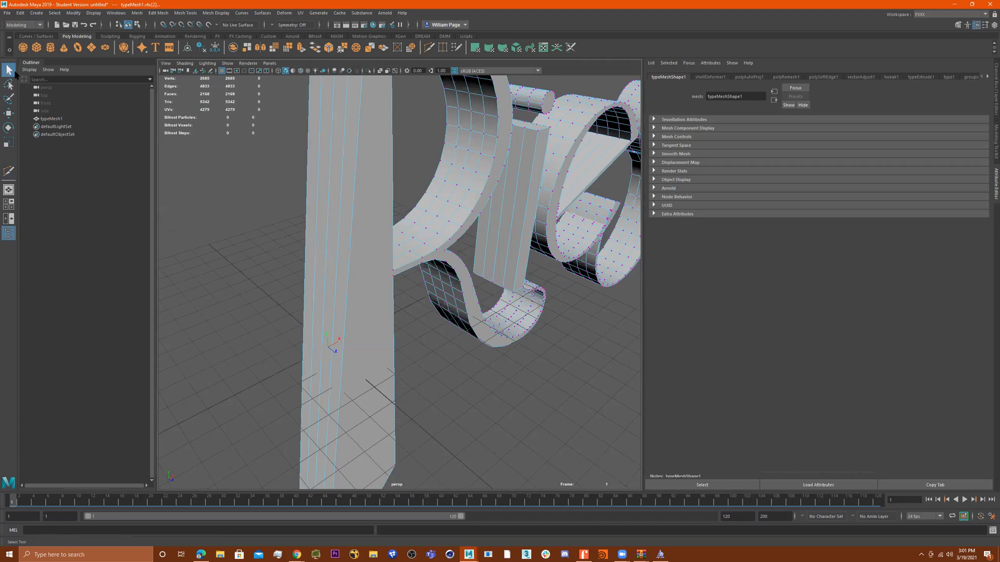
Step: Use Multi-Cut on the R's stem from the leg-joint corner to the outer front edge, and commit the cut
left_click(8, 171)
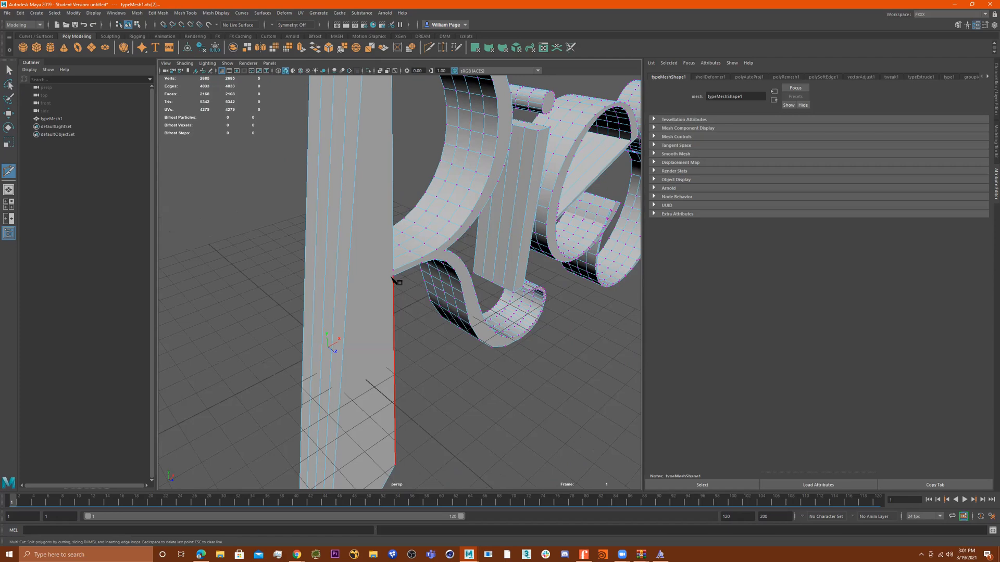
left_click(392, 258)
left_click_drag(393, 255, 348, 309, "alt")
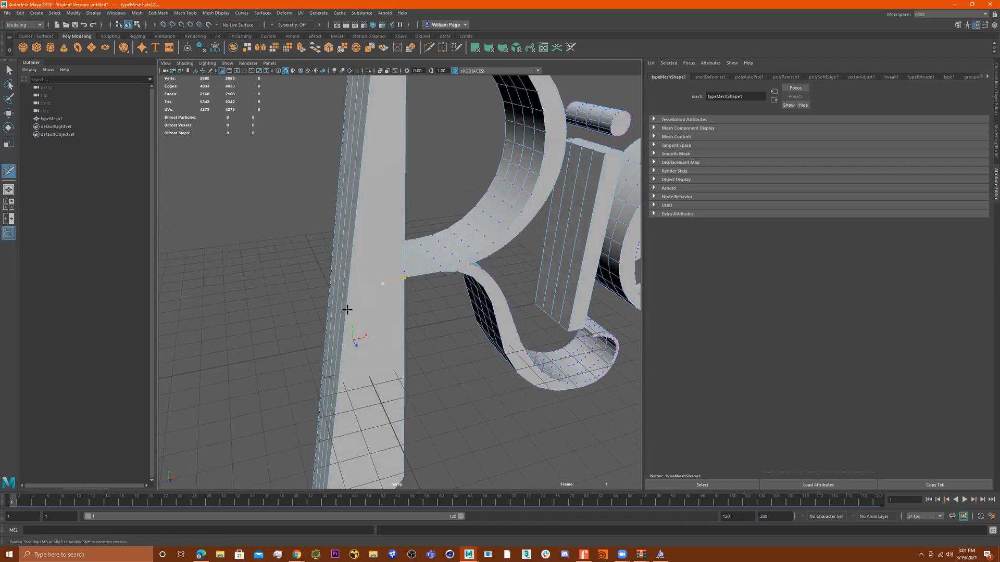
left_click(348, 280)
key("Return")
right_click_drag(390, 297, 450, 290, "alt")
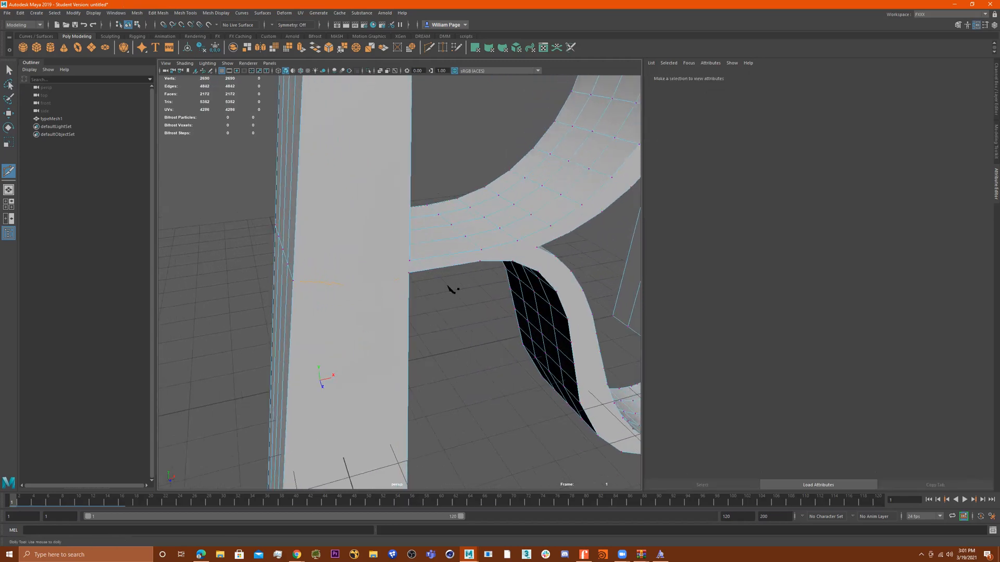
Step: Try to connect the new outer-edge vertex to the leg-joint corner across the stem's front face, and undo the last cut point
left_click(408, 274)
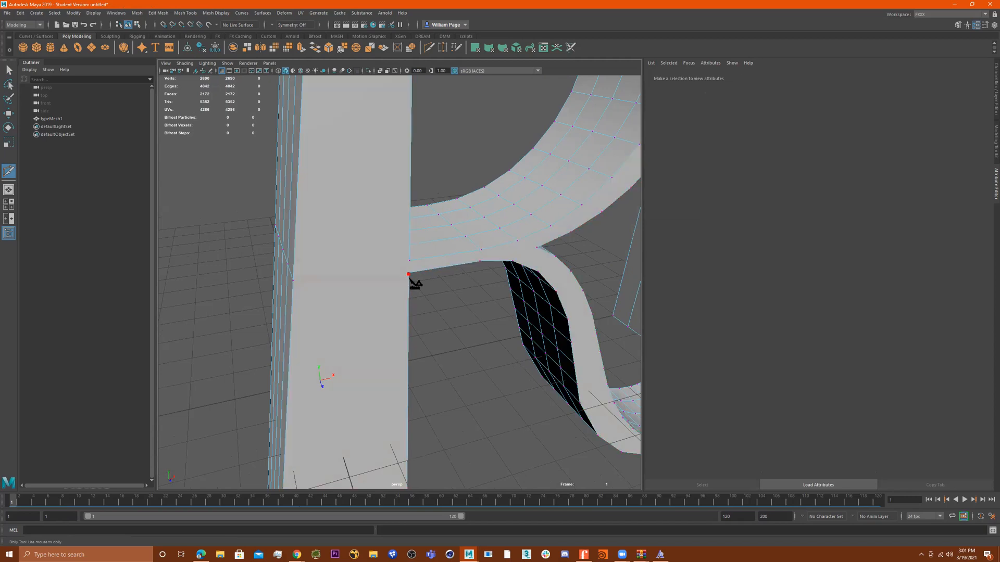
right_click_drag(415, 281, 502, 279, "alt")
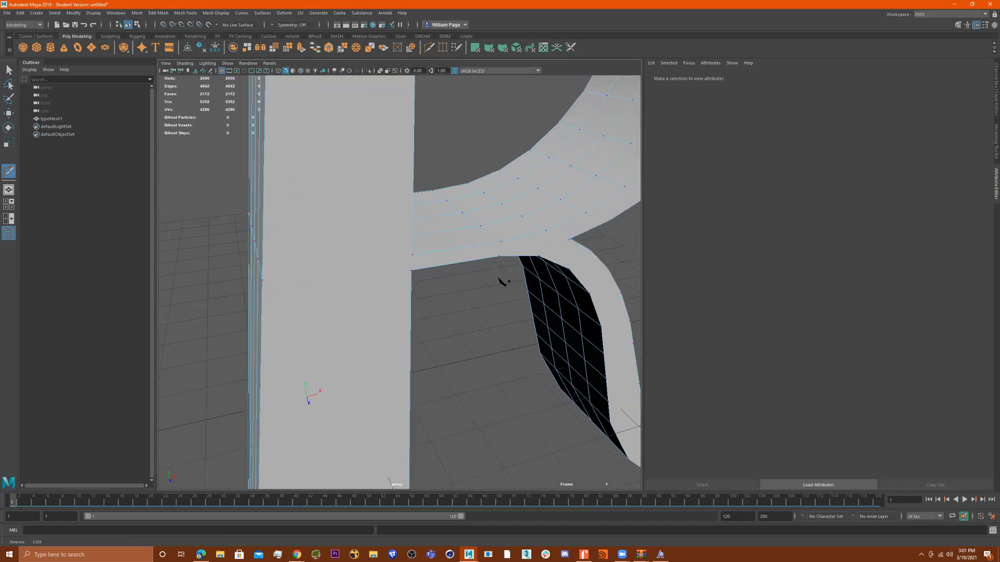
left_click(263, 281)
left_click(411, 267)
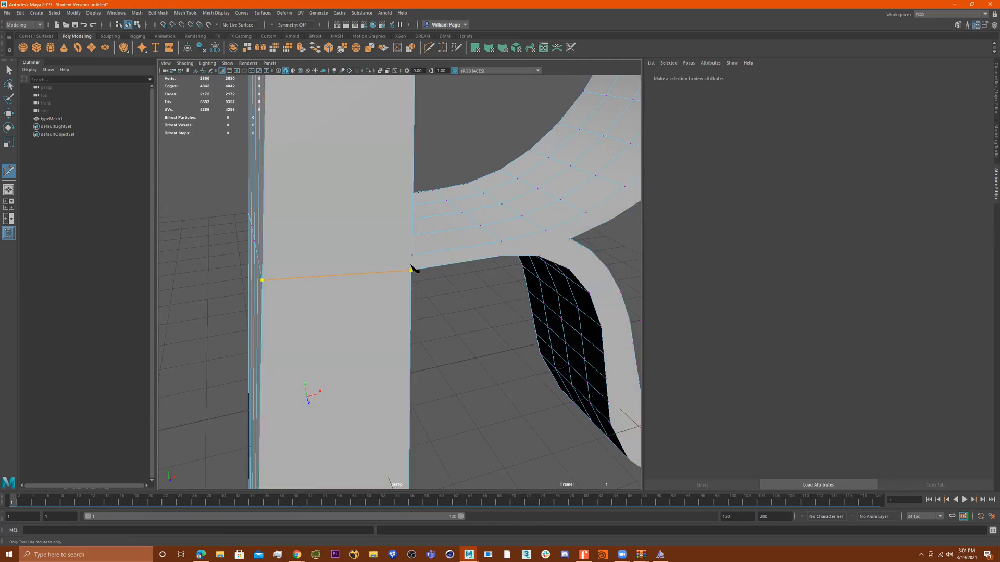
key("Return")
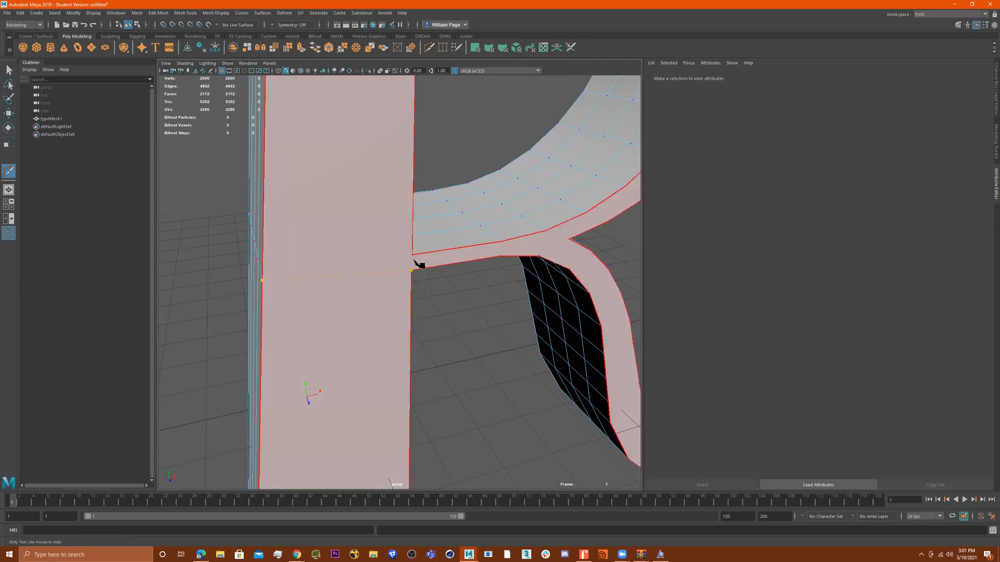
key("ctrl+z")
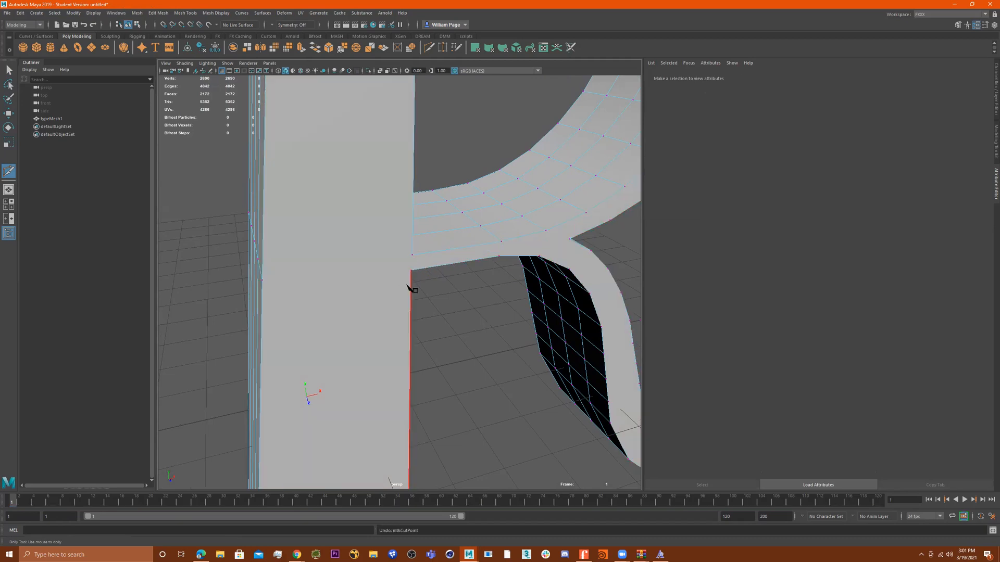
Step: Retry the Multi-Cut between the outer edge and the leg-joint corner while viewing the stem closely, and undo the last point
left_click(262, 280)
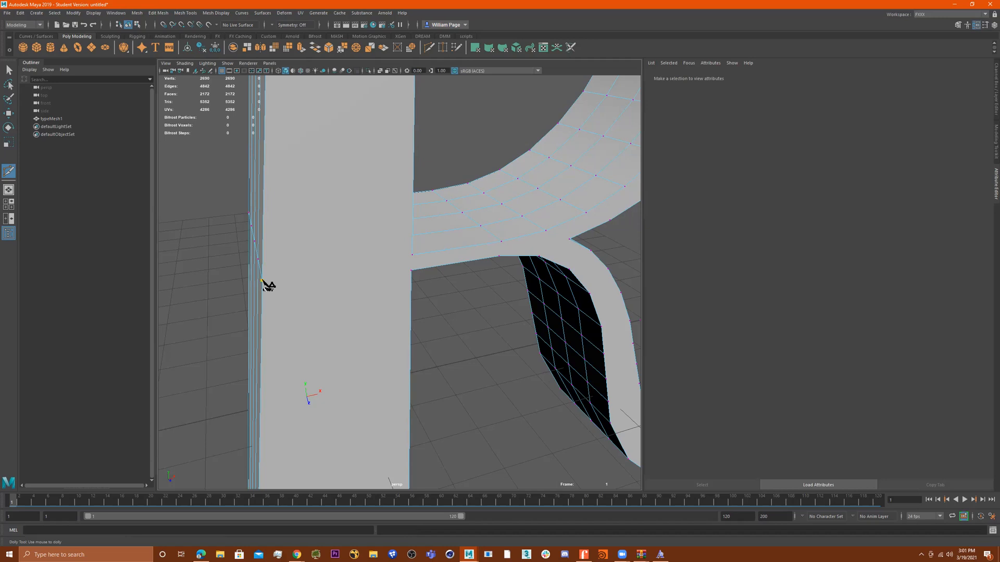
left_click(412, 272)
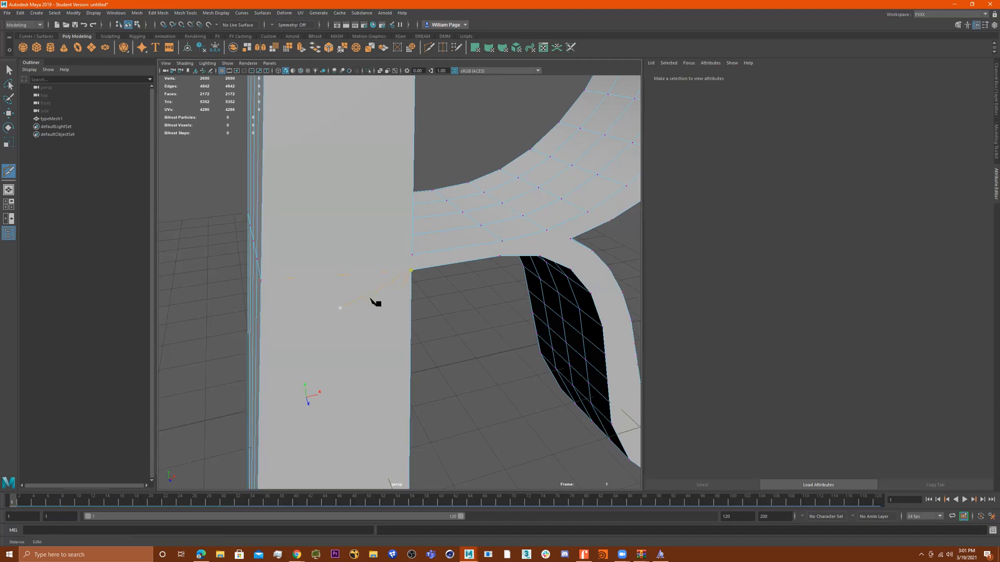
right_click_drag(371, 299, 465, 289, "alt")
left_click_drag(465, 288, 402, 268, "alt")
middle_click_drag(466, 312, 454, 275, "alt")
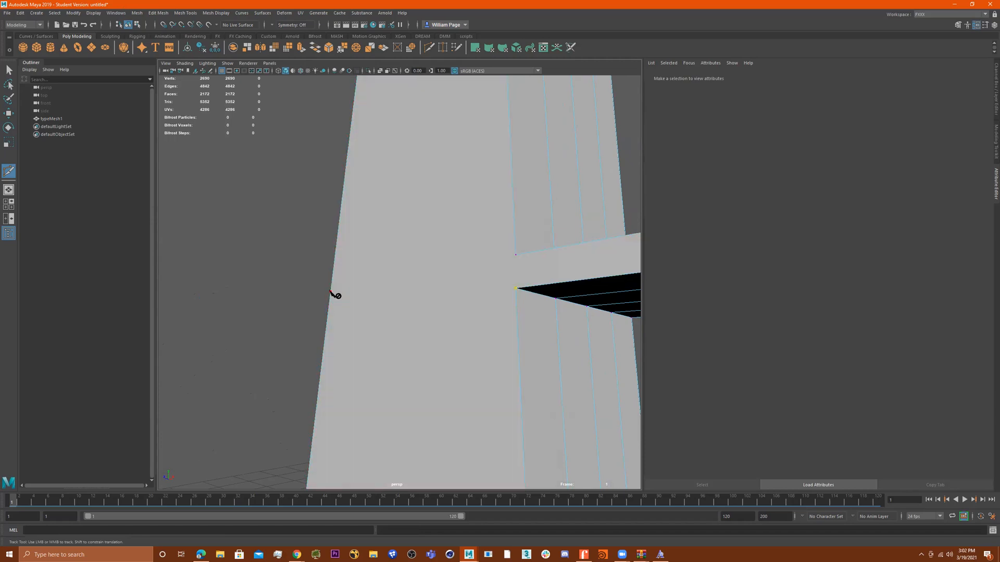
left_click_drag(391, 312, 467, 337, "alt")
key("ctrl+z")
Step: Try once more to cut the stem's front face at the outer-edge vertex, and check the stem from behind
middle_click_drag(384, 328, 288, 267, "alt")
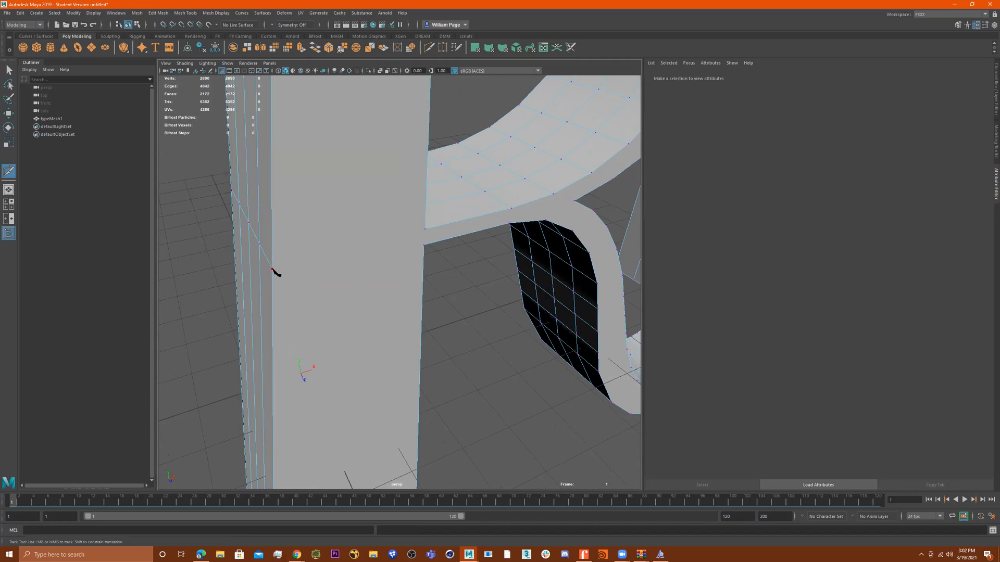
left_click(272, 269)
key("Return")
scroll(311, 317, "down", 1)
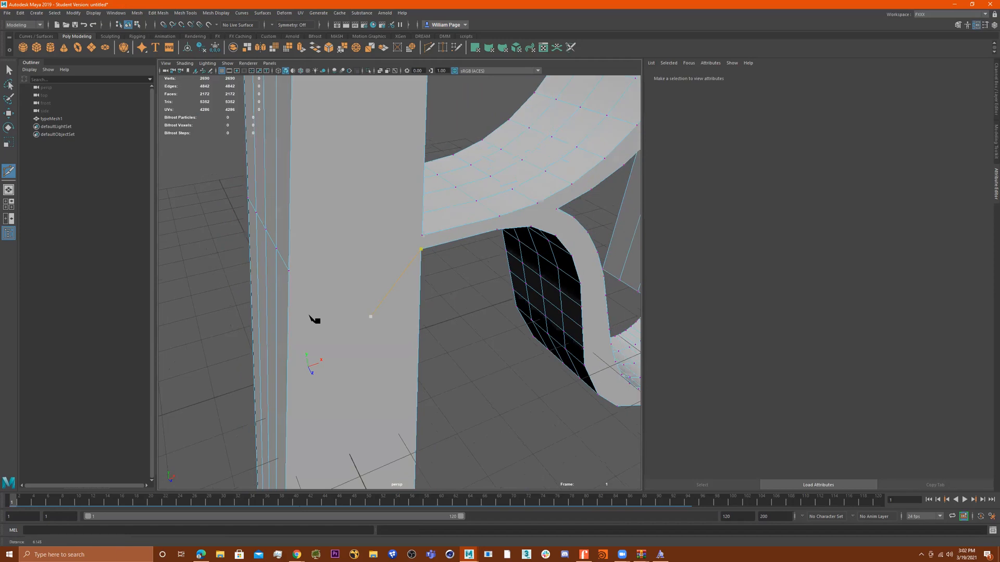
left_click_drag(310, 318, 404, 294, "alt")
middle_click_drag(408, 298, 565, 271, "alt")
middle_click_drag(517, 288, 417, 317, "alt")
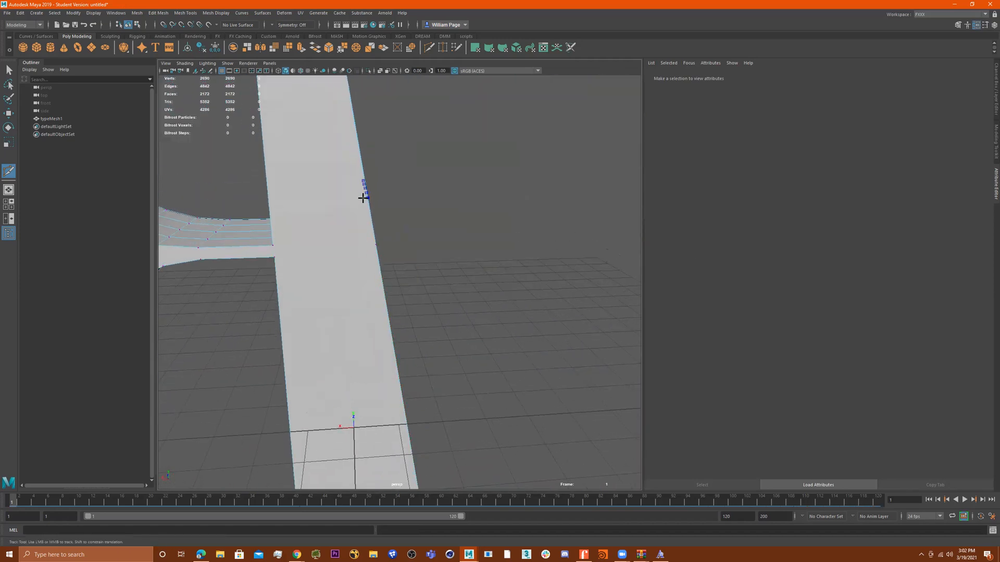
left_click_drag(419, 192, 290, 257, "alt")
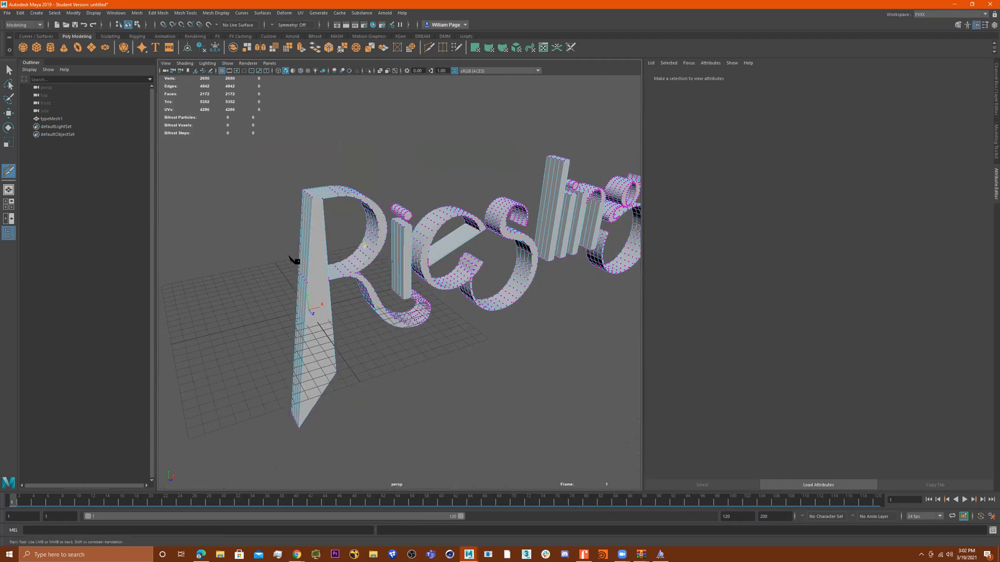
Step: Try to Multi-Cut the R stem's front face from the face interior to the corner above the leg joint, and leave the tool
scroll(294, 260, "up", 10)
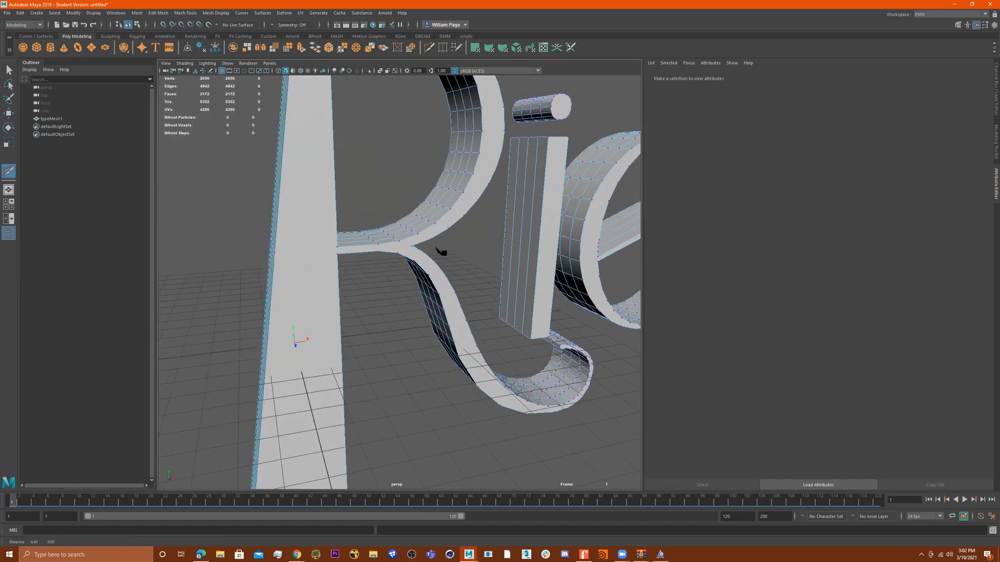
scroll(441, 252, "up", 5)
left_click_drag(405, 256, 456, 254, "alt")
middle_click_drag(455, 254, 290, 231, "alt")
left_click(355, 227)
left_click(423, 226)
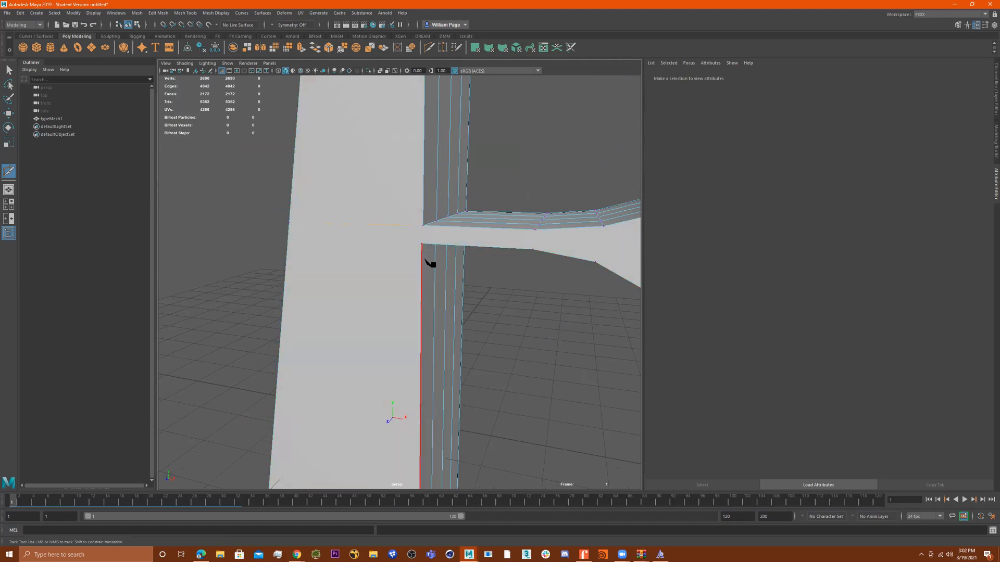
right_click_drag(531, 245, 351, 335, "alt")
left_click_drag(350, 335, 349, 252, "alt")
key("q")
right_click_drag(348, 252, 341, 293, "alt")
left_click_drag(341, 293, 375, 288, "alt")
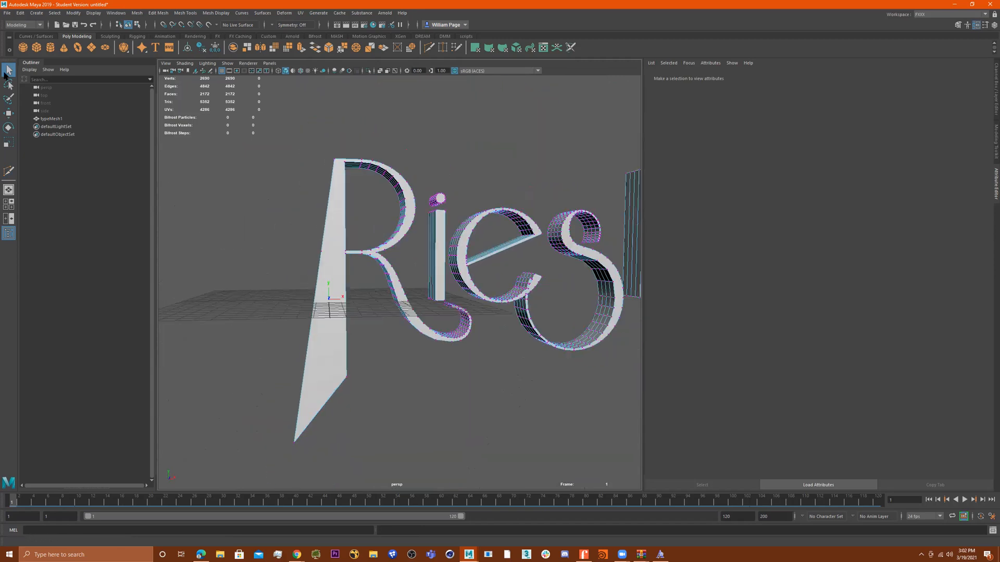
Step: Select the R's front face, try scaling it, and undo the scaling
right_click(333, 222)
left_click(339, 254)
left_click_drag(367, 271, 627, 235, "alt")
key("r")
key("ctrl+z")
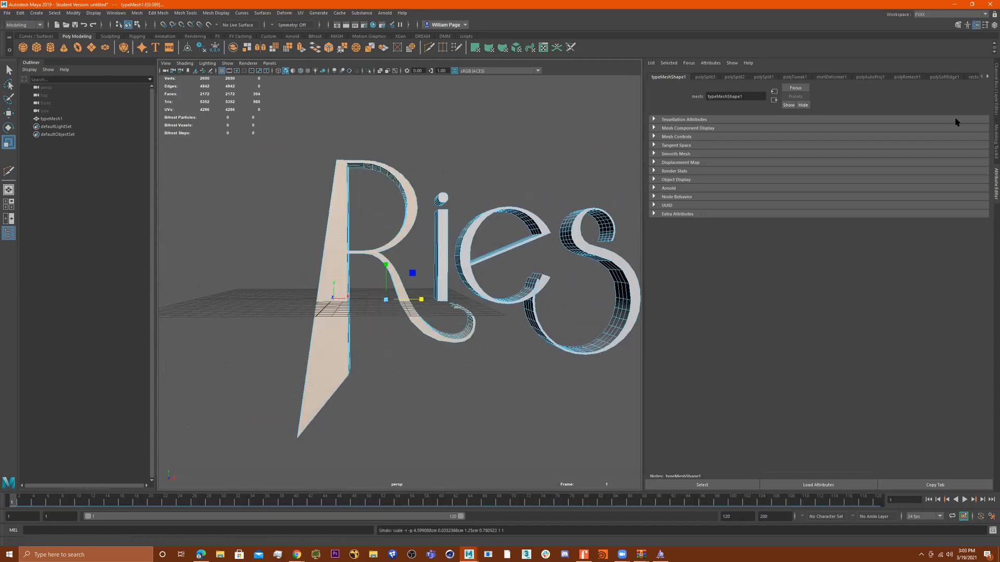
Step: Multi-Cut a horizontal edge across the outer side of the R's stem just below its top, and commit the cut
left_click_drag(415, 243, 520, 209, "alt")
right_click_drag(521, 208, 335, 147, "alt")
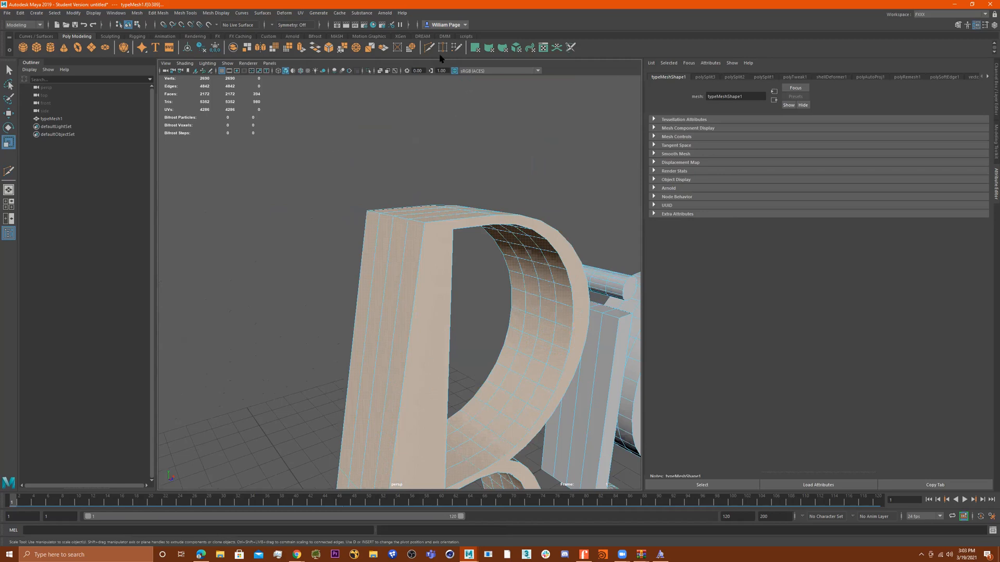
right_click_drag(435, 88, 401, 270, "shift")
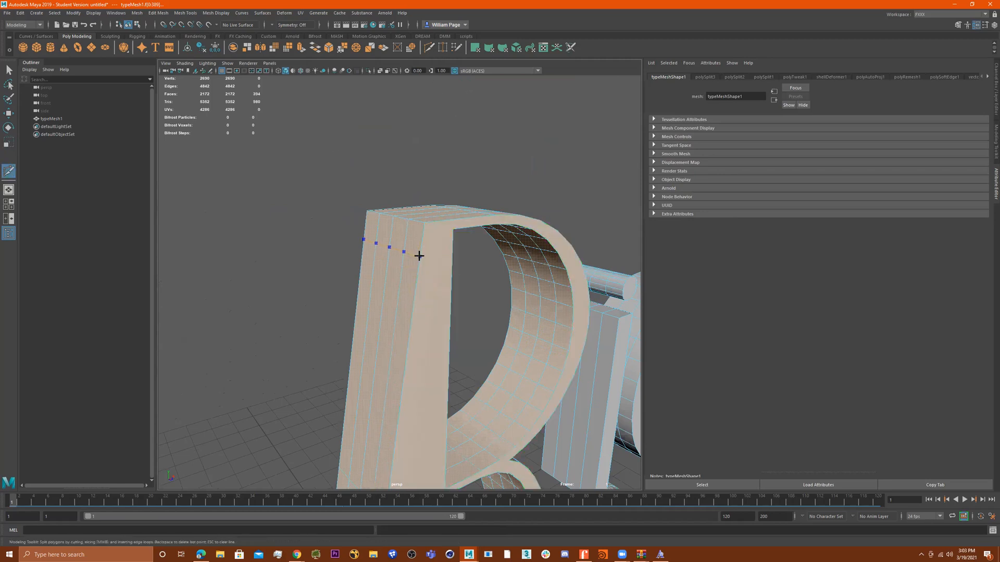
key("ctrl+z")
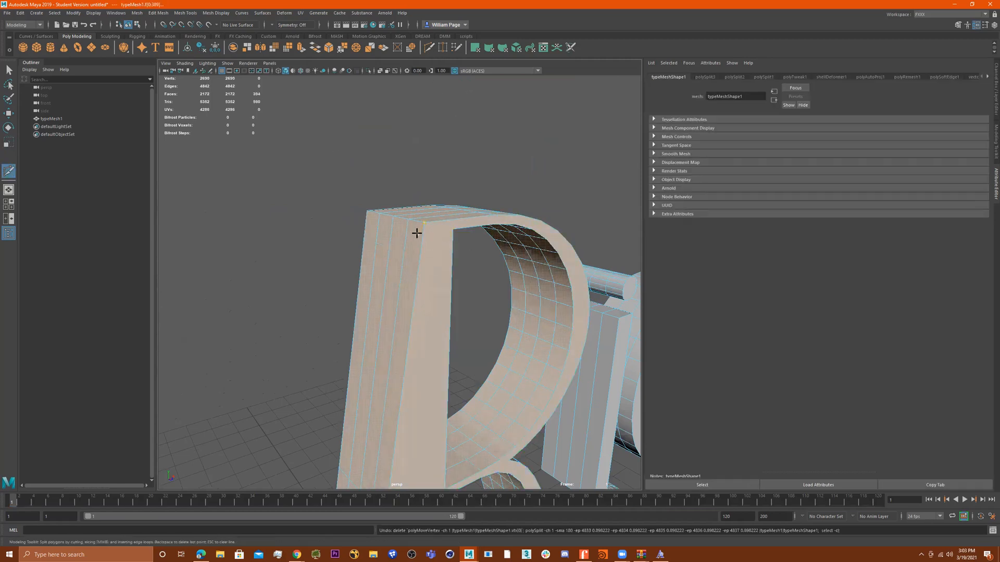
left_click(421, 231)
key("Return")
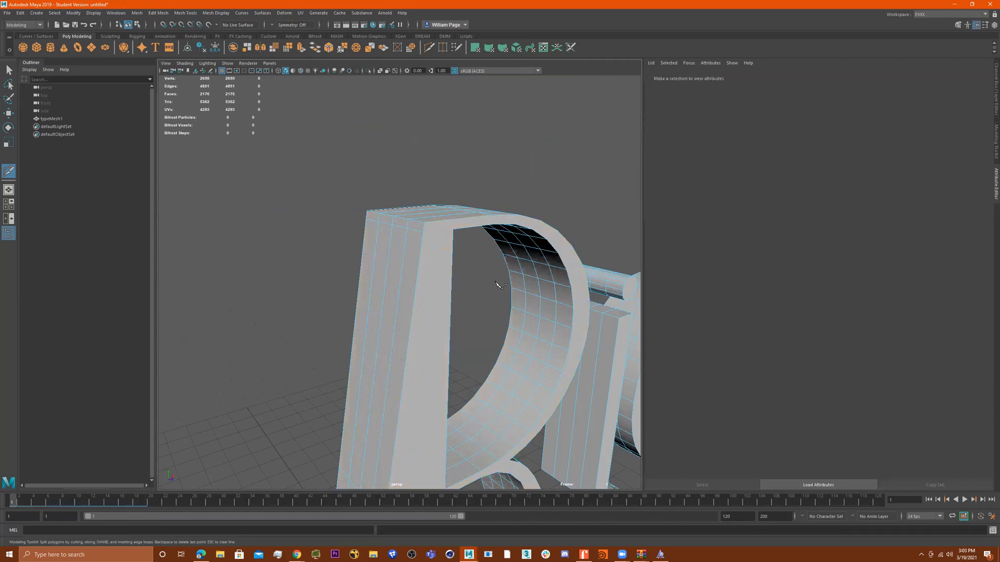
Step: Extrude the narrow strip of faces atop the stem's outer side outward by about 2.3 units as a serif, and lengthen it further
key("q")
key("F11")
left_click(415, 228)
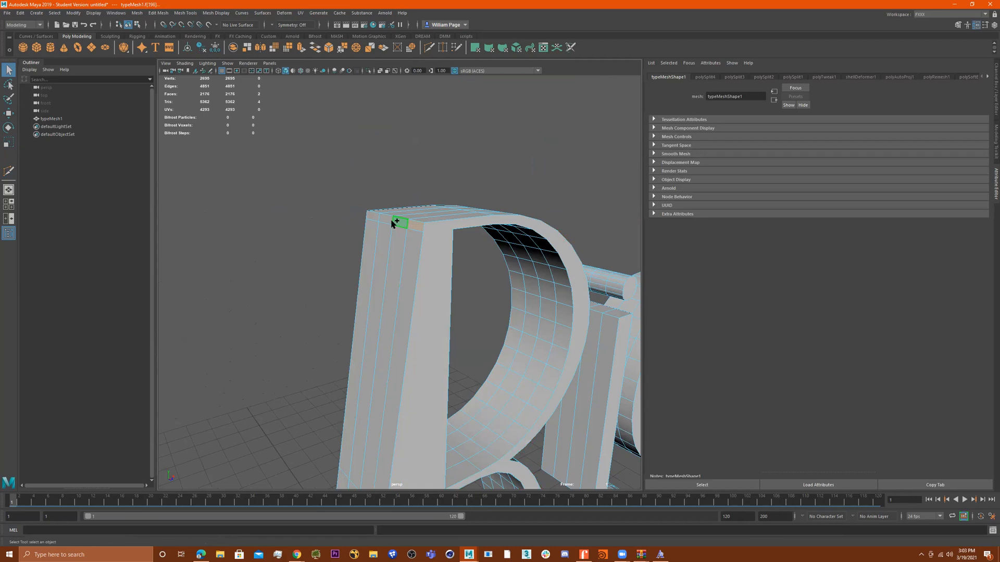
left_click(373, 218, "shift")
key("space")
key("space")
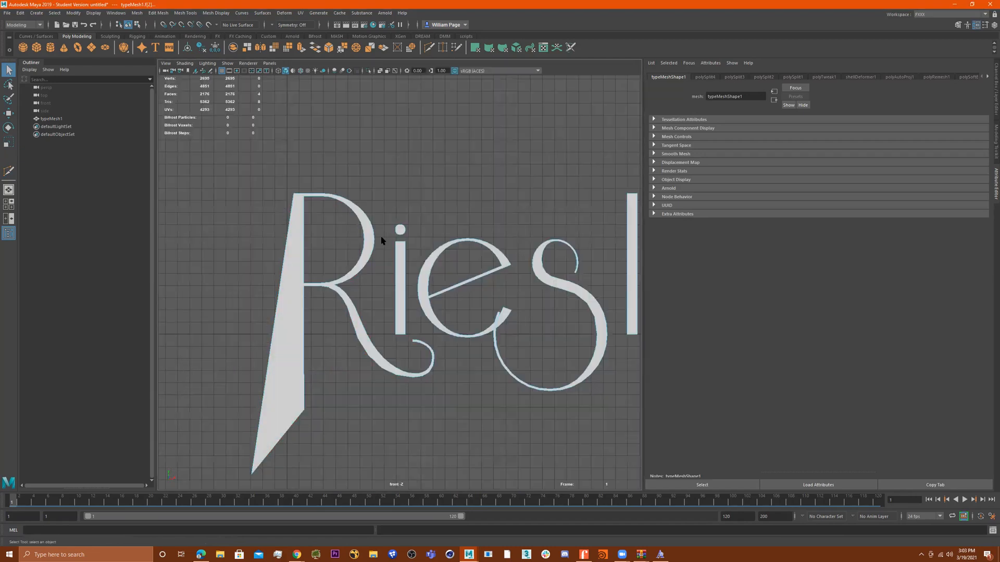
key("ctrl+e")
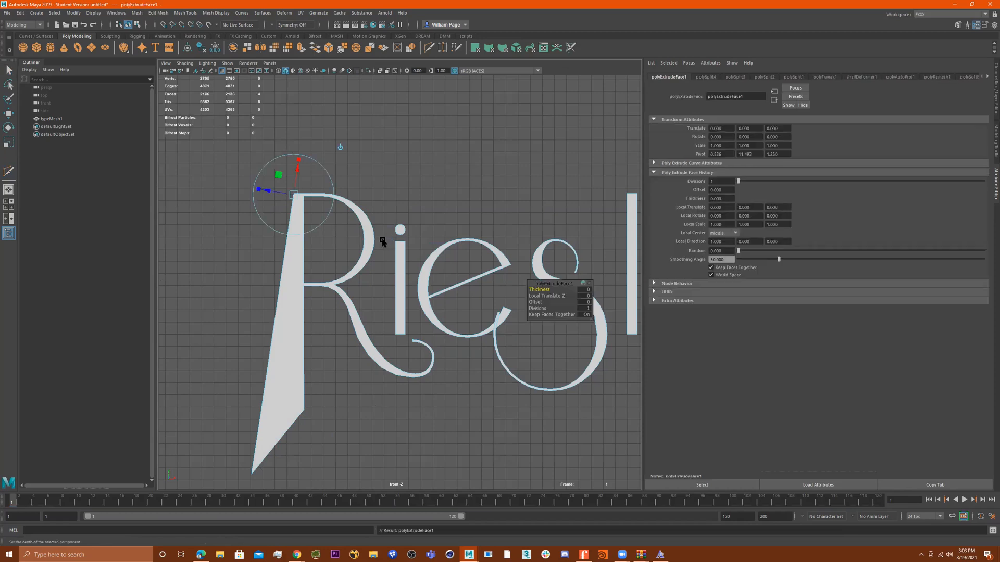
left_click_drag(281, 195, 245, 201)
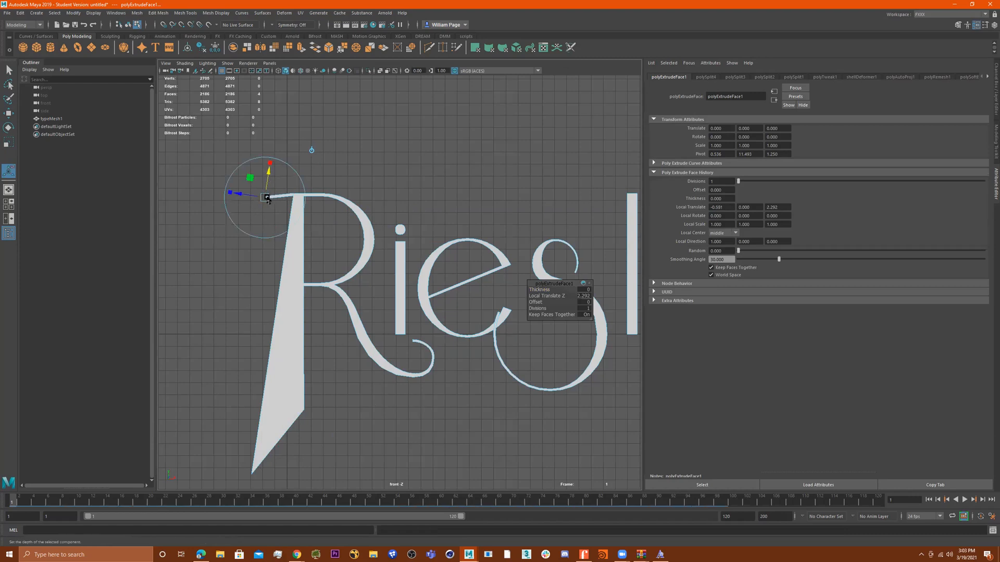
key("w")
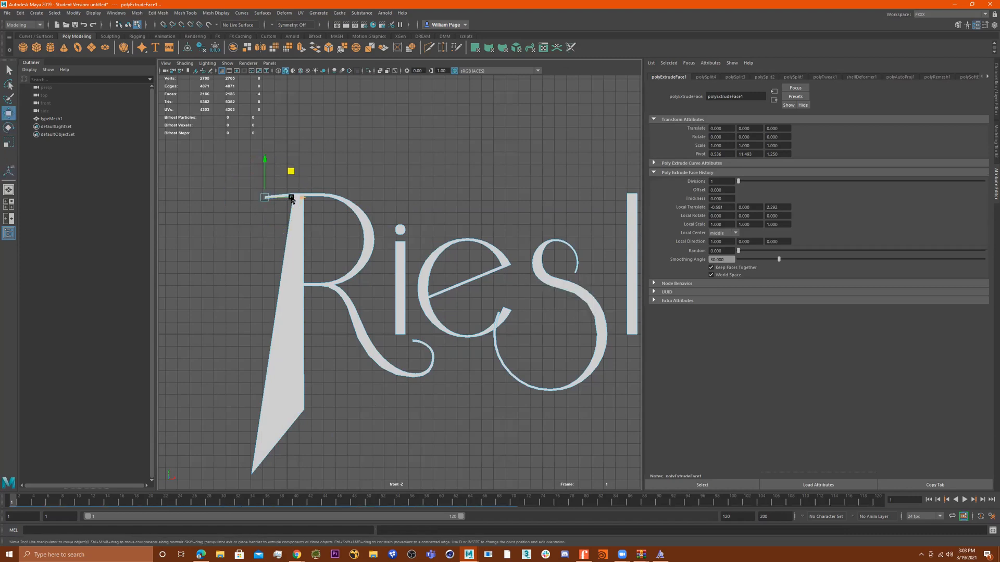
left_click_drag(268, 198, 241, 199)
Step: Select the vertices at the serif's outer end and adjust their positions in the front view
middle_click_drag(259, 260, 464, 405, "alt")
right_click_drag(451, 344, 531, 360, "alt")
middle_click_drag(531, 360, 334, 256, "alt")
right_click_drag(354, 320, 319, 292)
left_click(355, 297)
right_click_drag(352, 322, 354, 290)
left_click_drag(329, 302, 311, 322)
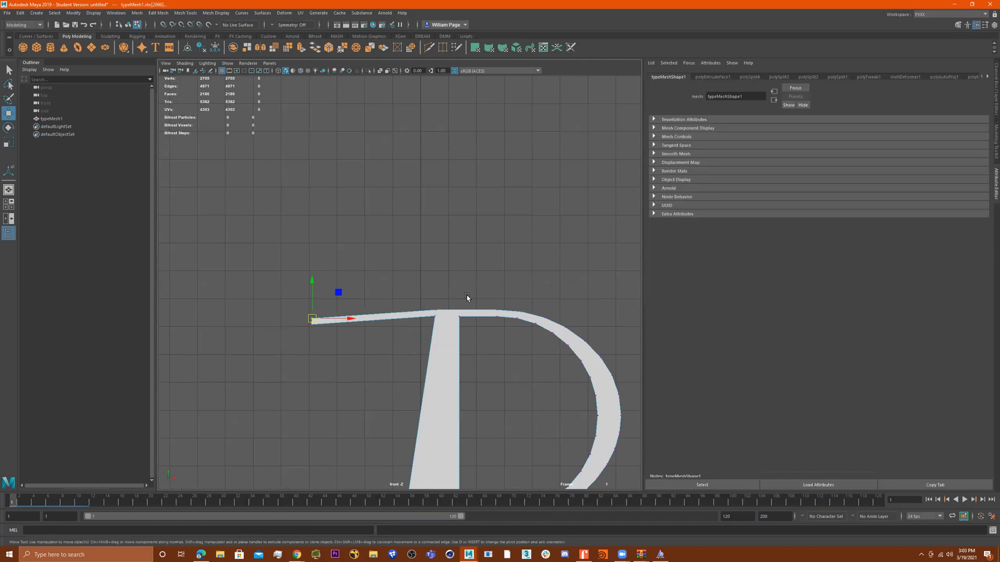
left_click_drag(459, 277, 401, 315)
mouse_move(395, 291)
middle_mouse_down()
mouse_move(382, 280)
mouse_move(420, 288)
mouse_move(393, 289)
middle_mouse_up()
left_click_drag(301, 323, 300, 320)
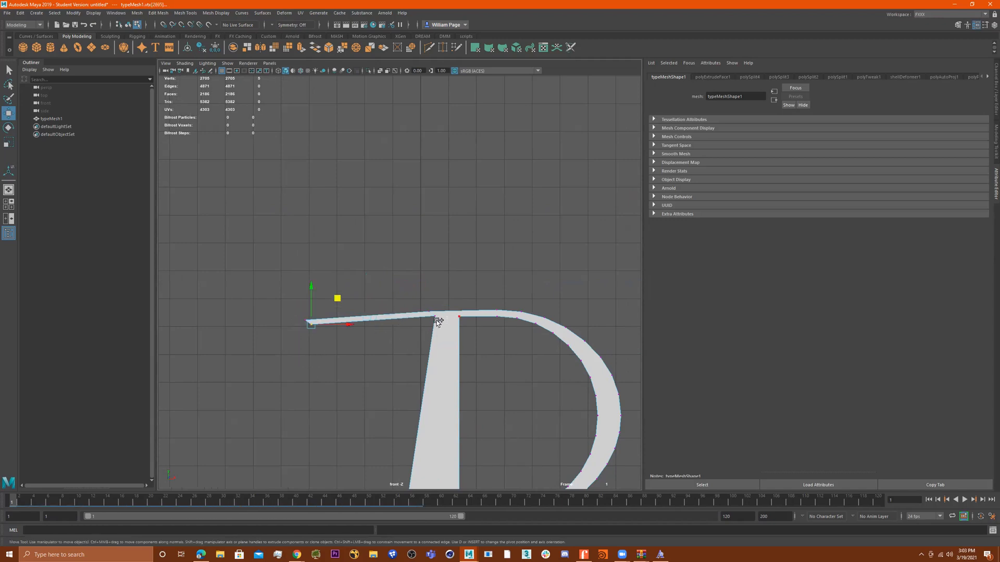
Step: Lower the serif's underside vertices slightly to give the bar an even, thicker profile
left_click_drag(442, 331, 391, 301)
scroll(536, 416, "down", 3)
middle_click_drag(542, 418, 509, 370, "alt")
scroll(448, 314, "up", 1)
middle_click_drag(458, 316, 441, 318, "alt")
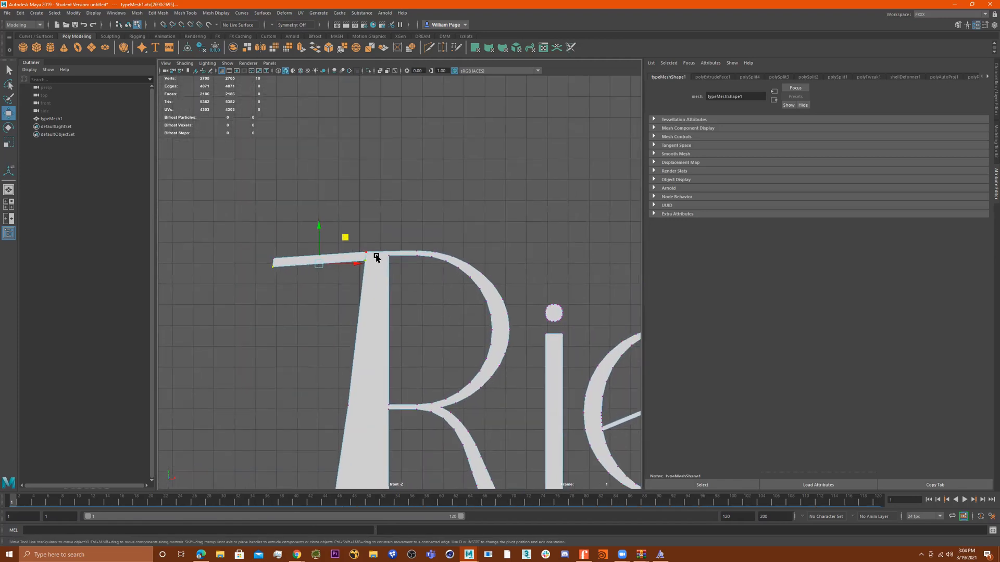
Step: Select all vertices around the inner outline of the R's bowl and scale them down to thicken the bowl
left_click_drag(449, 273, 448, 274)
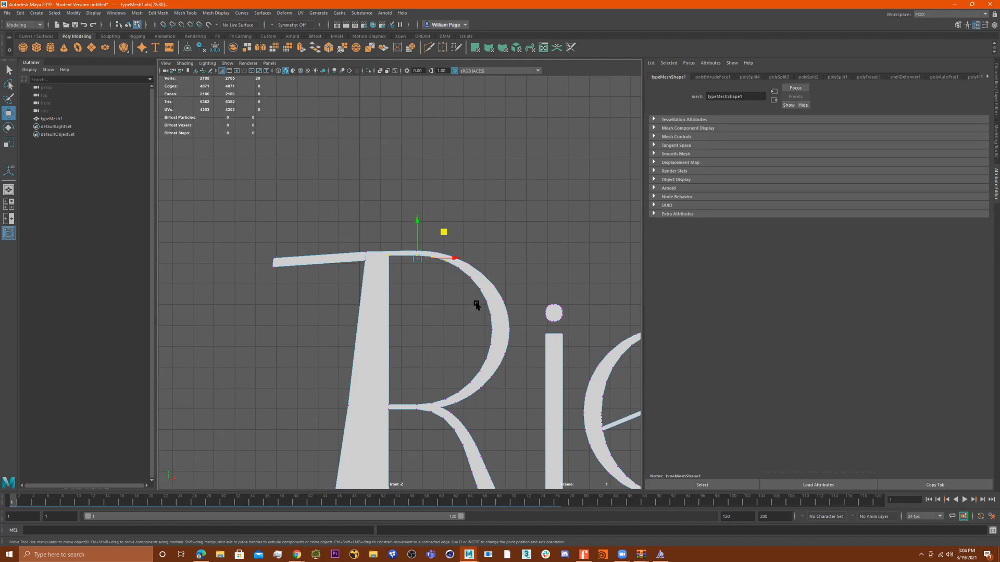
left_click_drag(447, 268, 447, 267, "shift")
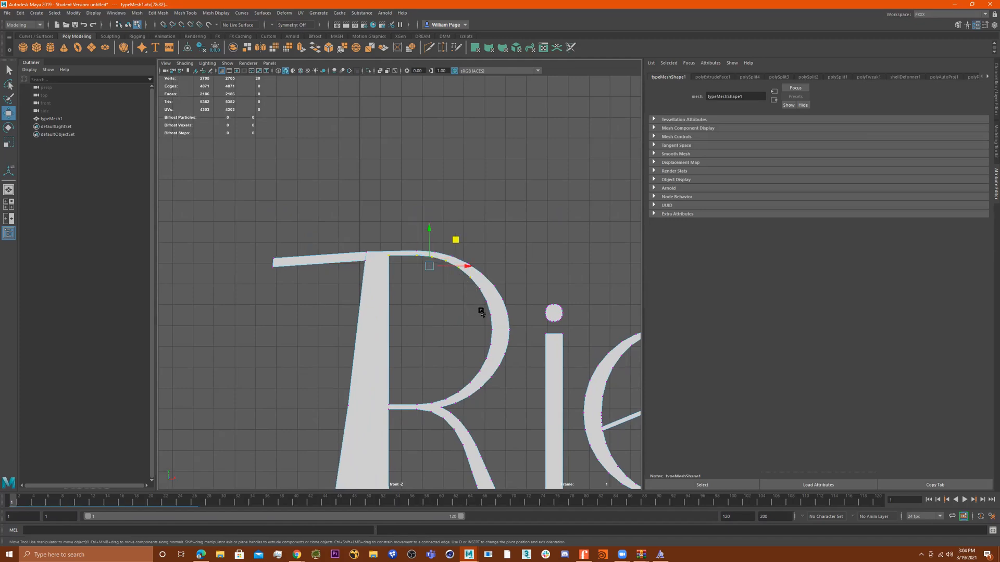
left_click_drag(492, 313, 487, 293, "shift")
left_click_drag(499, 348, 388, 409, "shift")
key("r")
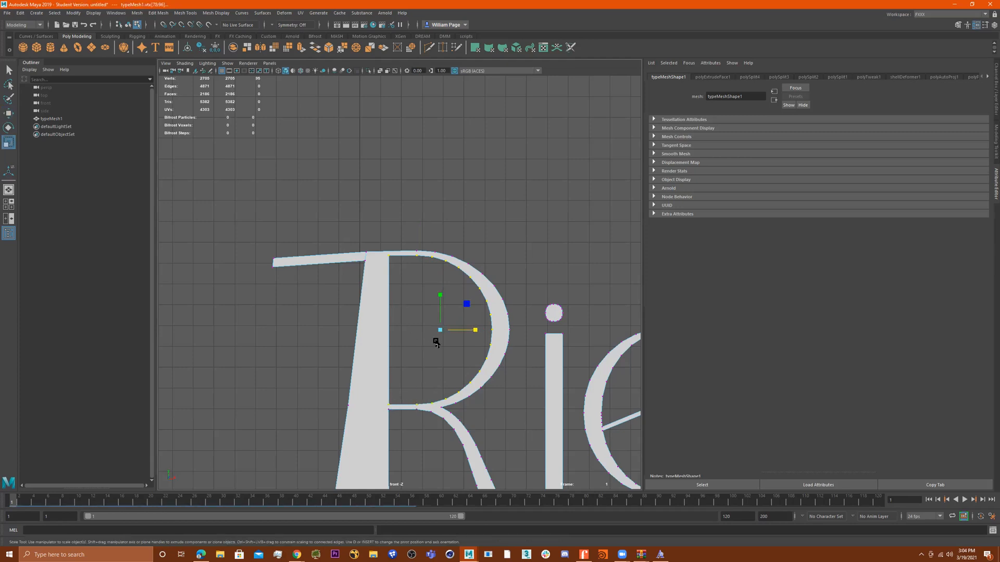
left_click_drag(440, 296, 431, 332)
Step: Rotate the bowl's inner outline slightly so its straight edge follows the stem's slant, and shift it slightly downward
key("w")
key("e")
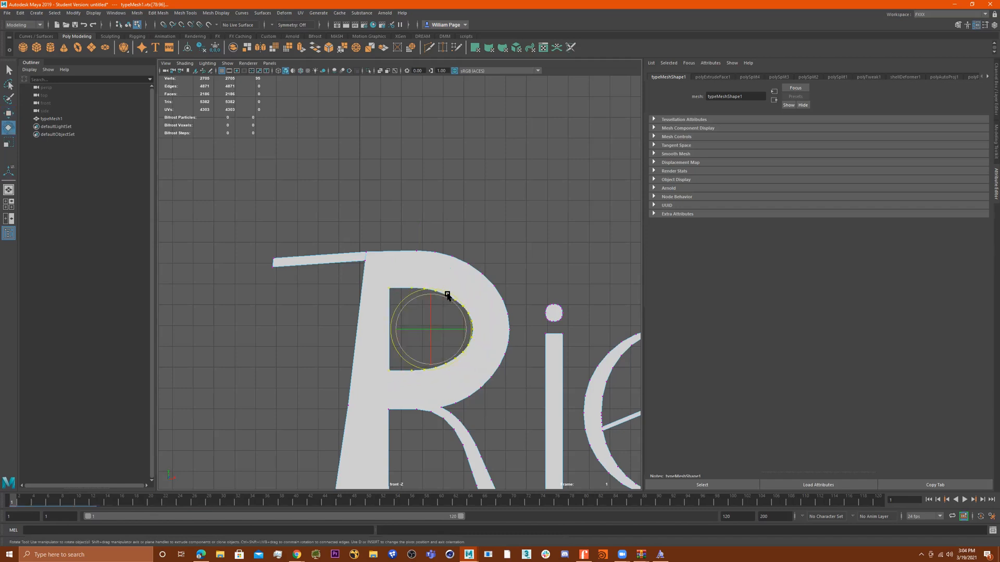
left_click_drag(448, 297, 435, 338)
key("w")
scroll(312, 342, "down", 6)
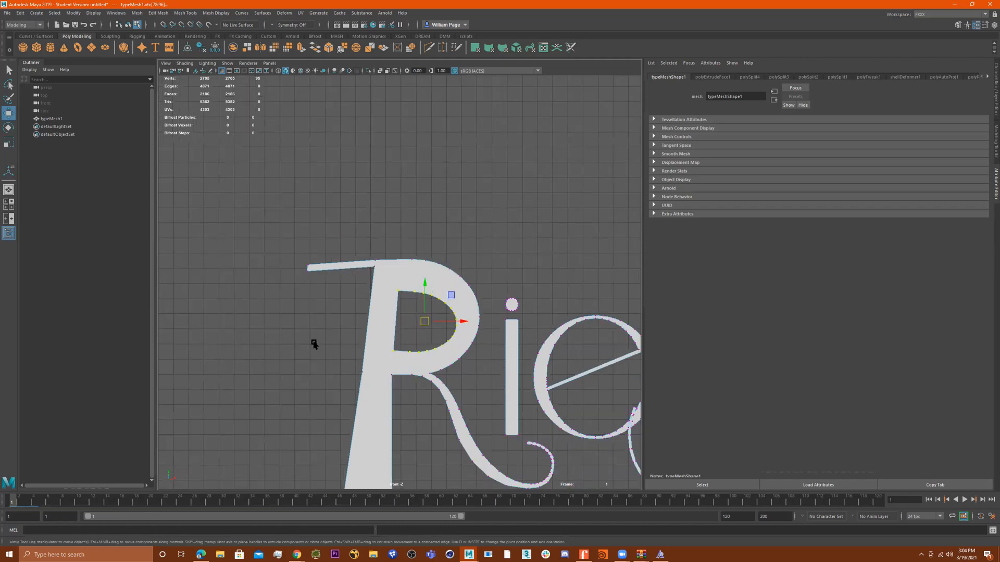
Step: Deselect the mesh and examine the reshaped R with the whole word in the perspective view
key("space")
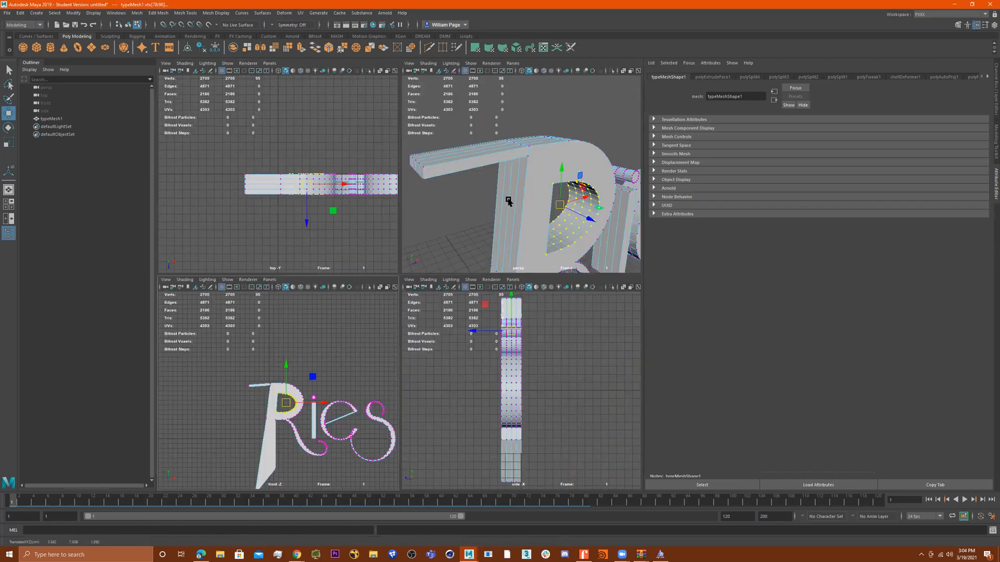
key("space")
scroll(223, 284, "down", 8)
left_click_drag(380, 292, 362, 262, "alt")
scroll(328, 294, "up", 5)
right_click_drag(361, 271, 371, 224)
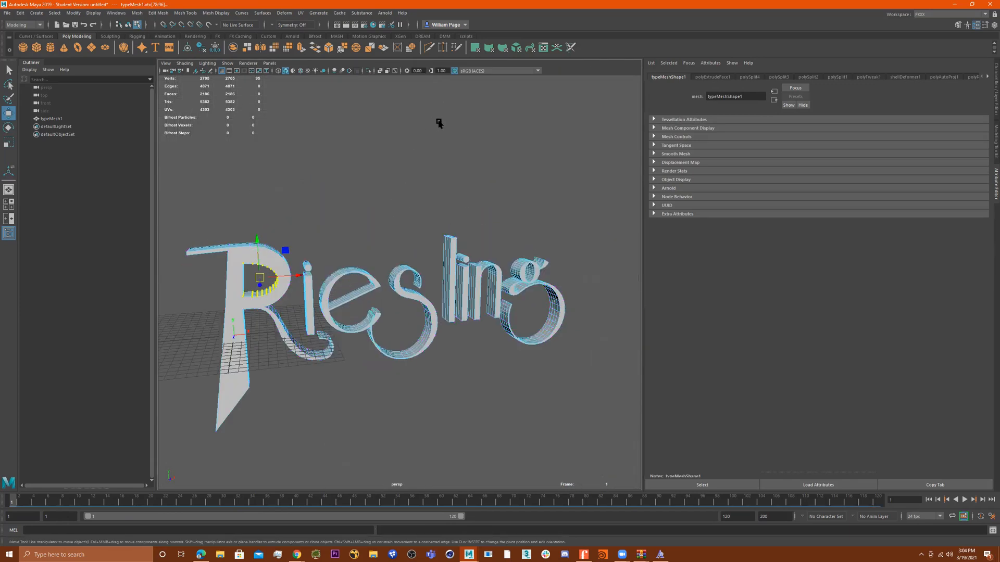
left_click(473, 195)
left_click_drag(473, 196, 438, 206, "alt")
middle_click_drag(438, 206, 455, 179, "alt")
left_click_drag(455, 179, 387, 197, "alt")
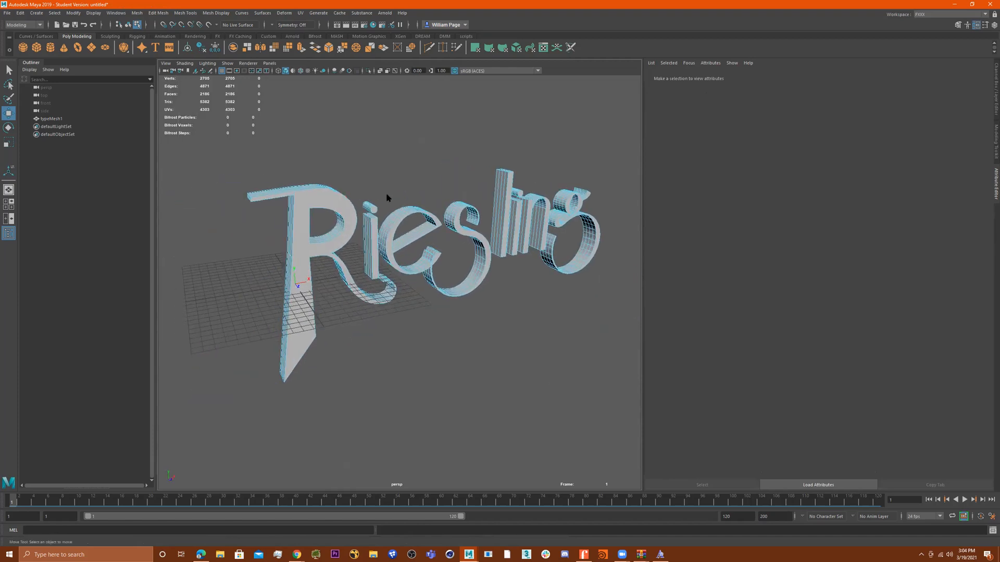
Step: Lower the serif's underside vertices in the front view to match the bowl's thickness, and pull the bottom corner outward for a slanted end
key("space")
key("space")
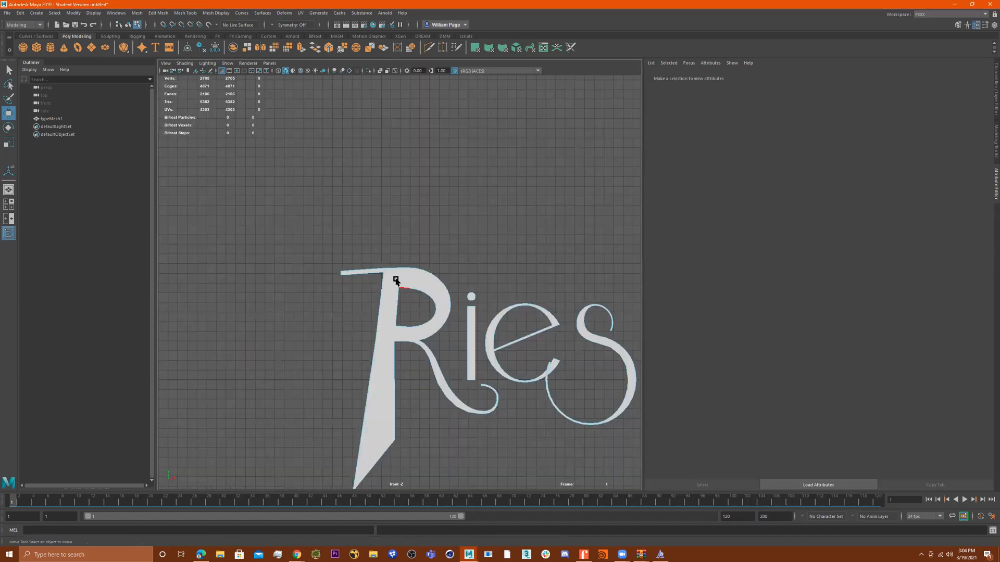
scroll(354, 280, "up", 4)
right_click_drag(348, 265, 330, 277)
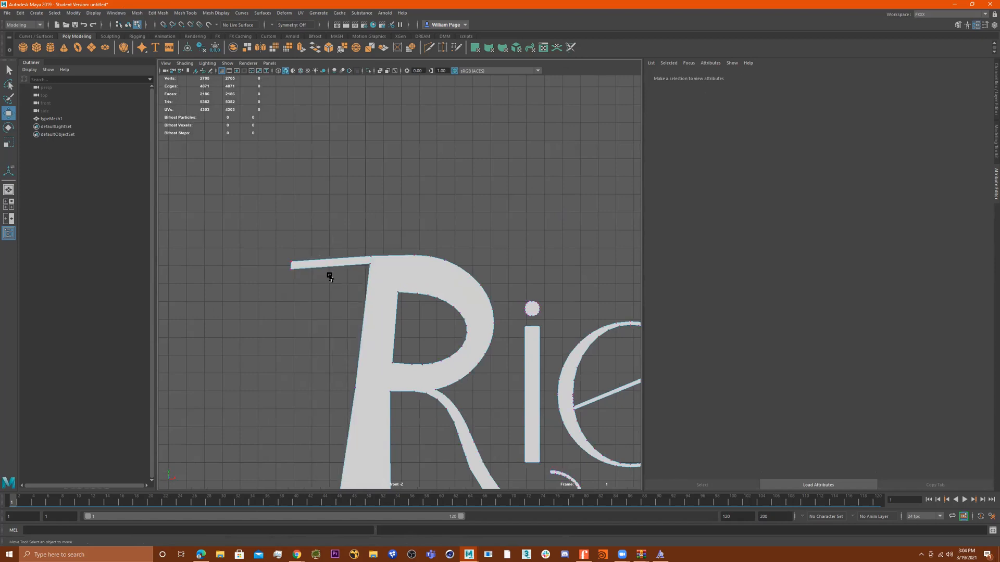
left_click_drag(280, 268, 279, 267)
left_click_drag(354, 271, 354, 272)
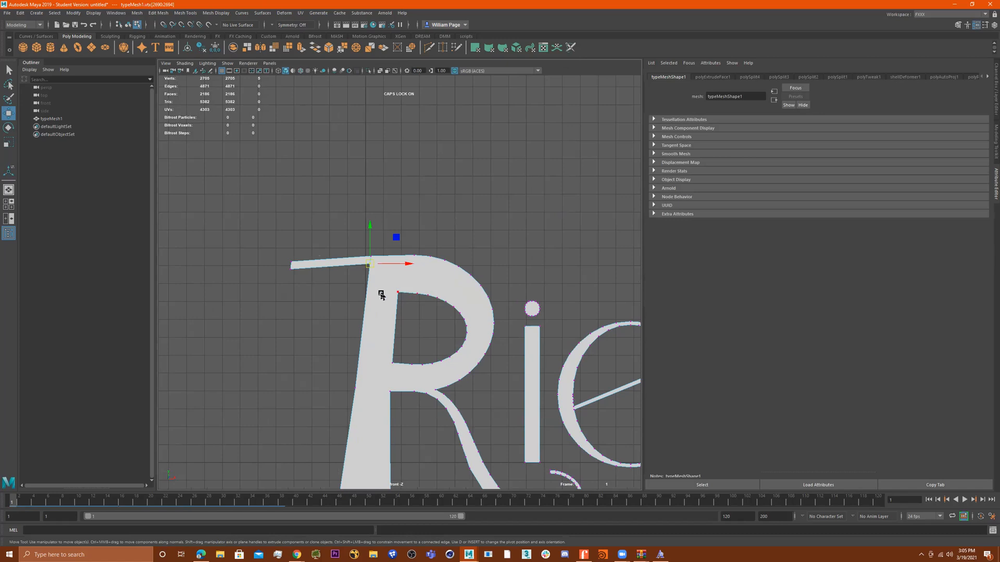
left_click_drag(371, 266, 281, 299)
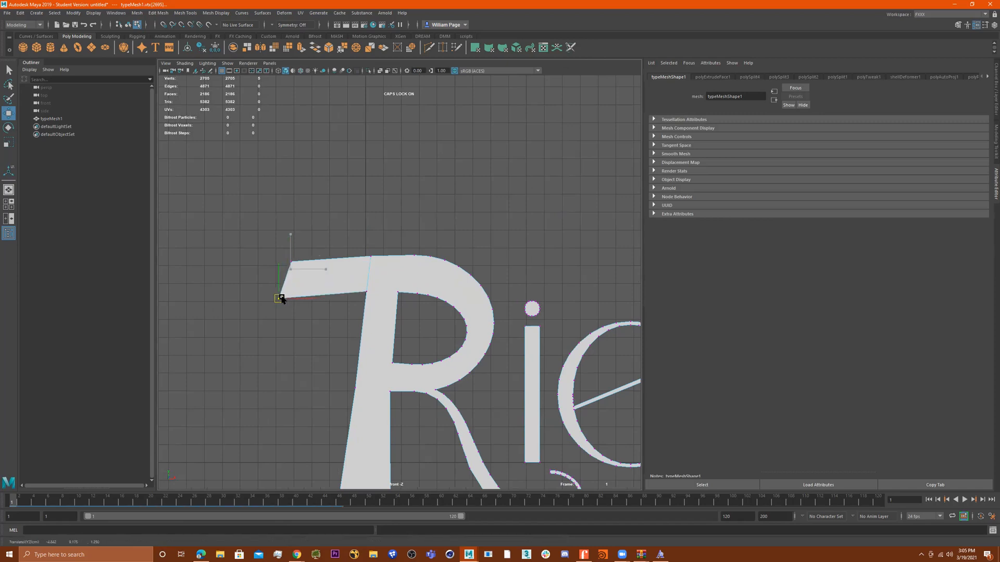
Step: Select the vertices under the R's bowl where the leg begins, and examine the joint from several angles
scroll(341, 317, "down", 2)
middle_click_drag(340, 313, 256, 277, "alt")
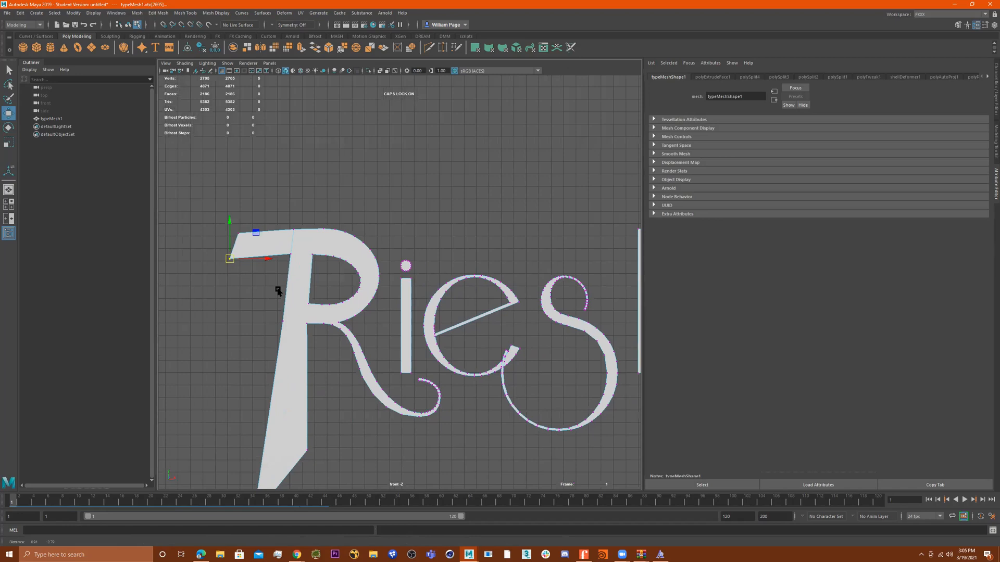
scroll(346, 333, "up", 3)
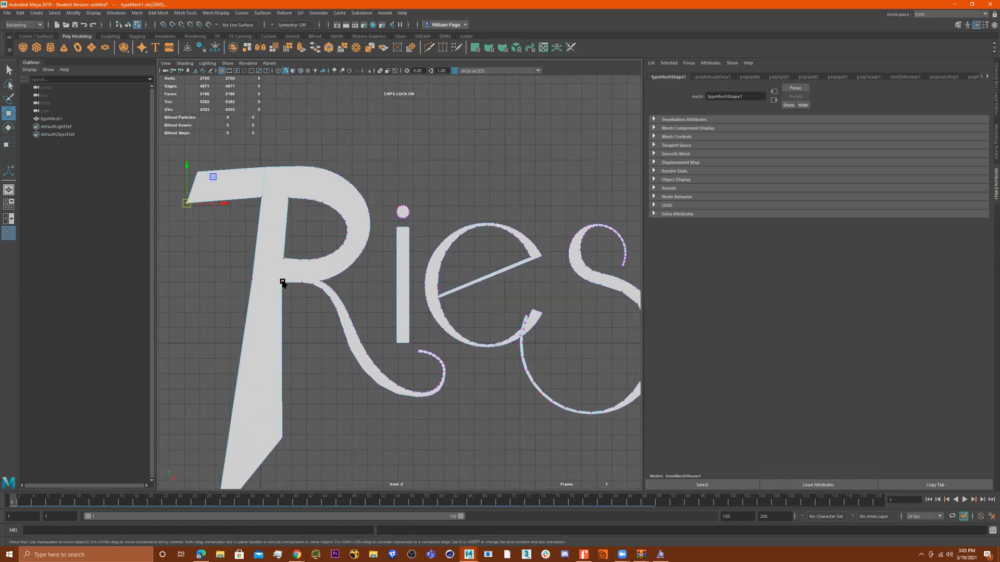
left_click_drag(313, 299, 321, 305)
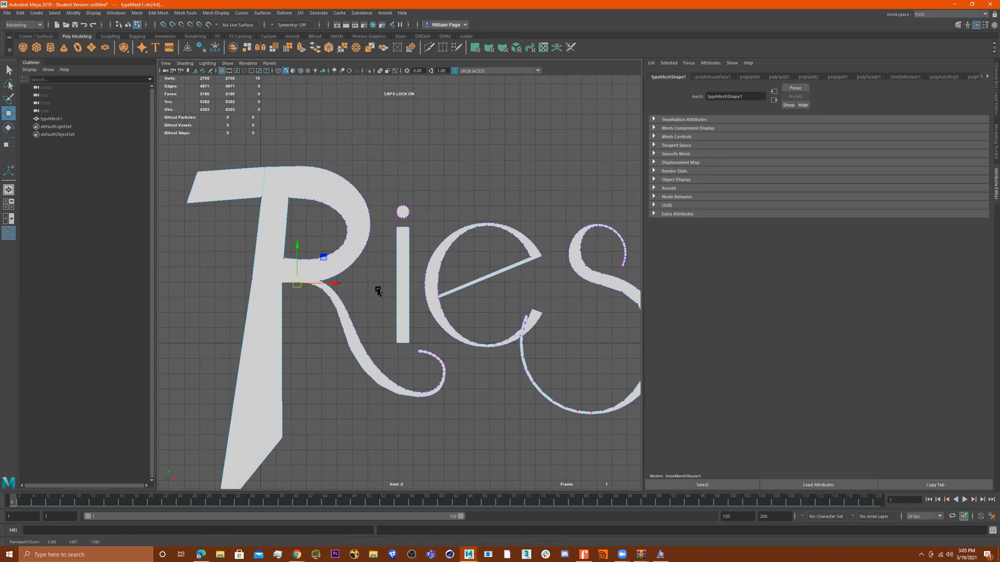
key("space")
key("space")
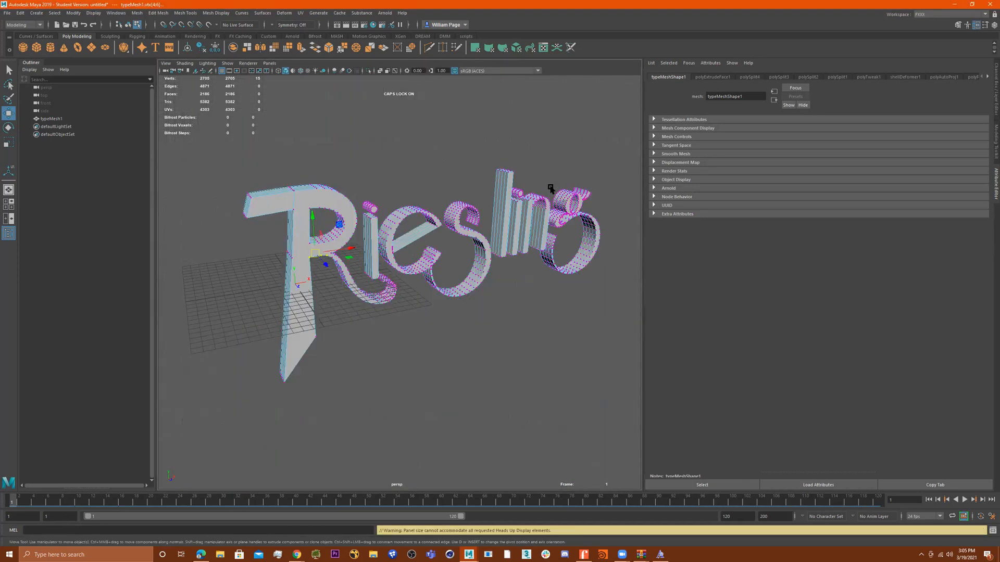
right_click_drag(447, 191, 675, 266, "alt")
left_click_drag(477, 245, 465, 199, "alt")
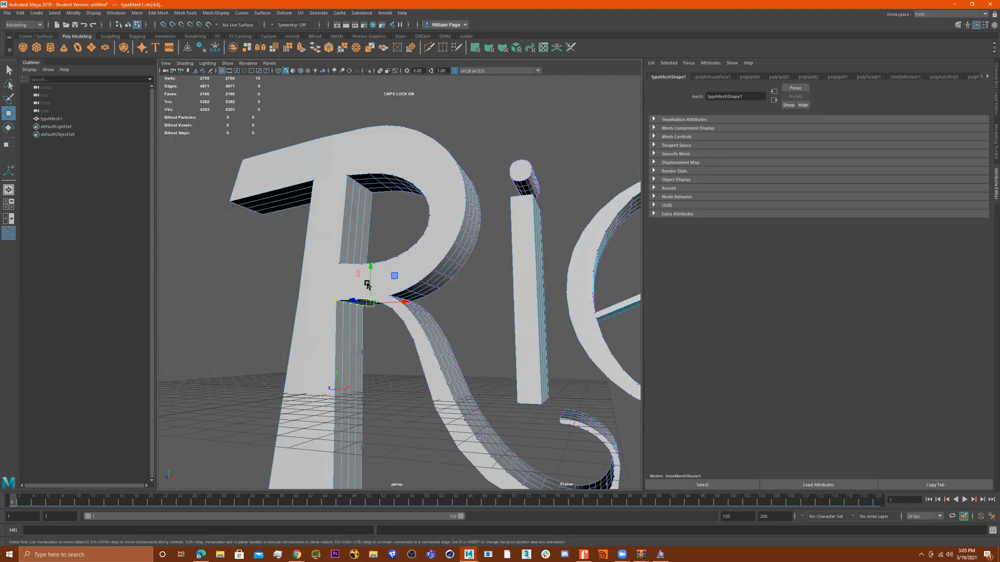
right_click_drag(368, 284, 614, 304, "alt")
left_click_drag(473, 324, 436, 277, "alt")
middle_click_drag(410, 203, 511, 339, "alt")
left_click_drag(512, 339, 466, 346, "alt")
right_click_drag(480, 319, 229, 350, "alt")
left_click_drag(424, 335, 446, 312, "alt")
Step: Delete the side faces along the R's curved leg together with the faces of the neighbouring i and e caught in the same selection
right_click_drag(412, 282, 409, 305)
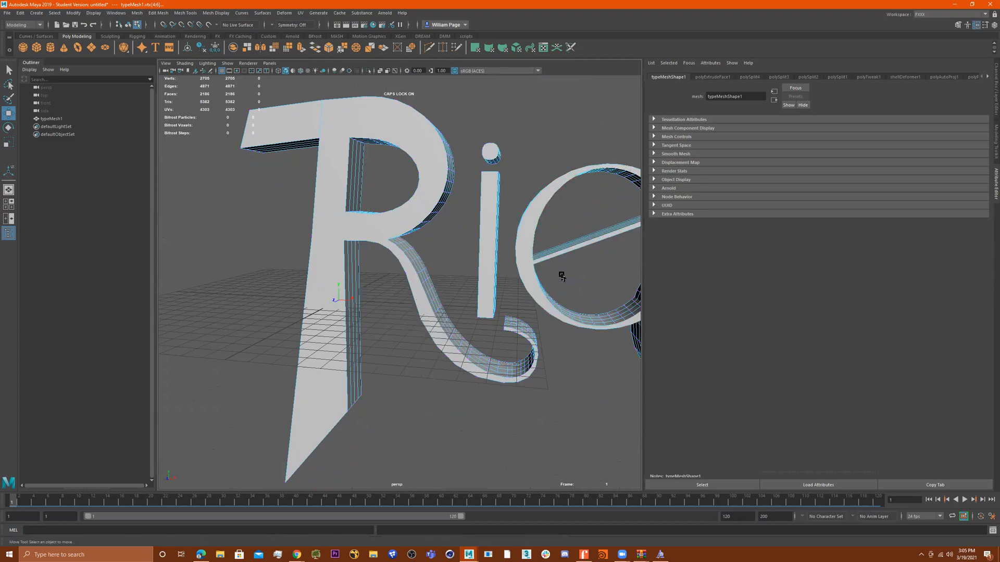
left_click(526, 381)
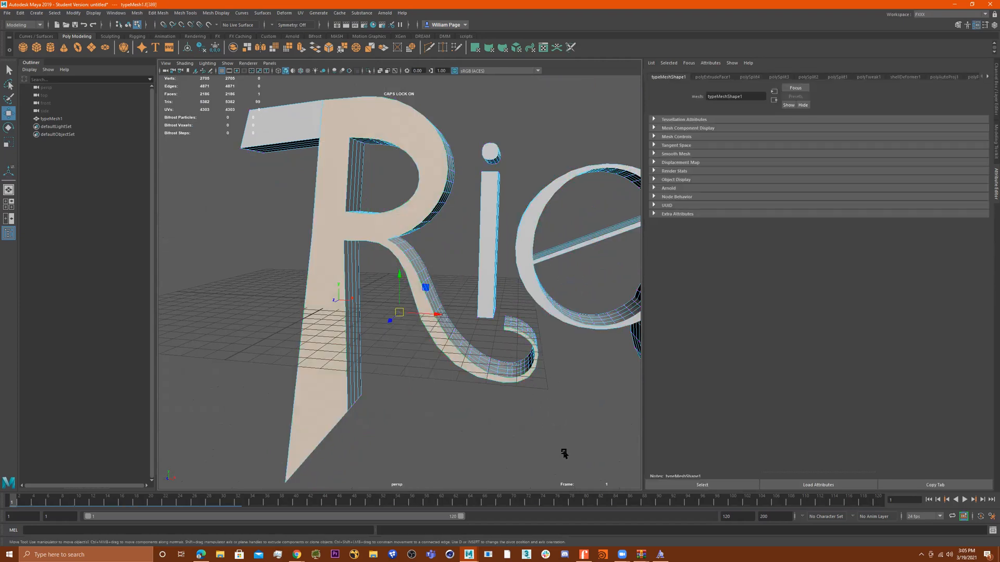
left_click_drag(575, 453, 393, 263)
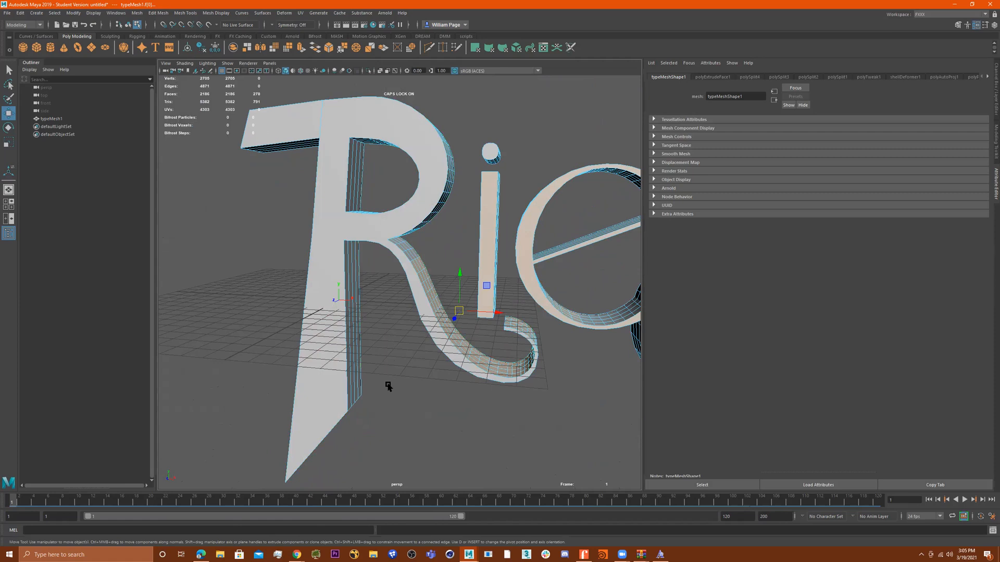
key("Delete")
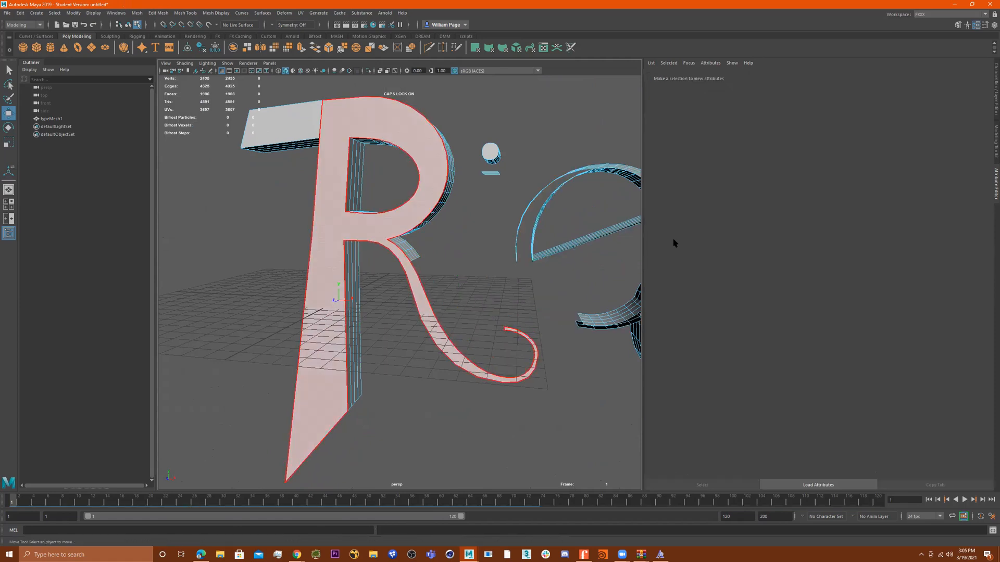
Step: Select the edge where the R's remaining leg side faces end and examine the opened joint below the bowl from several angles
left_click_drag(675, 243, 422, 184, "alt")
left_click_drag(407, 149, 261, 328, "alt")
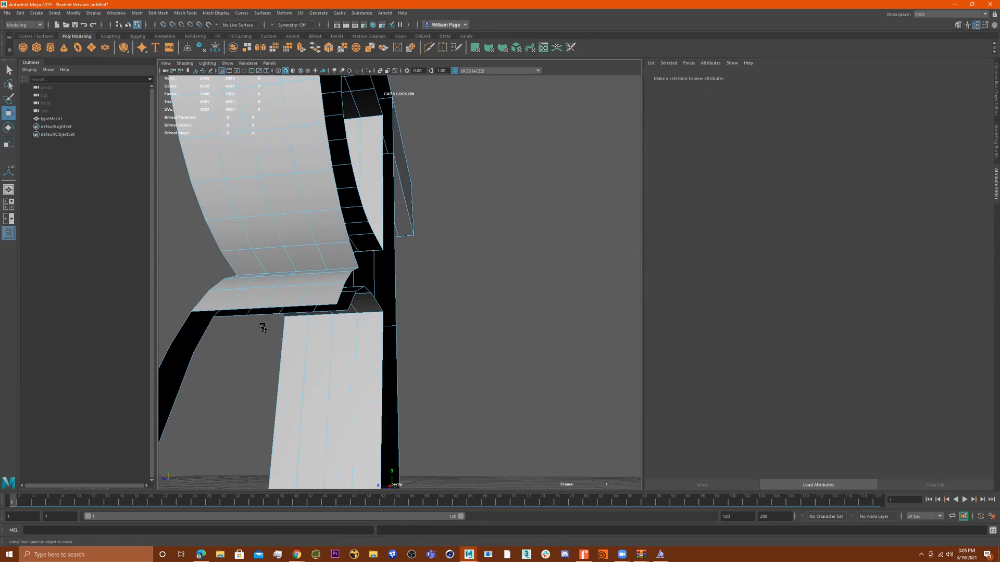
mouse_move(213, 315)
right_mouse_down()
mouse_move(212, 305)
mouse_move(216, 318)
right_mouse_up()
left_click(212, 302)
left_click_drag(212, 302, 314, 321, "alt")
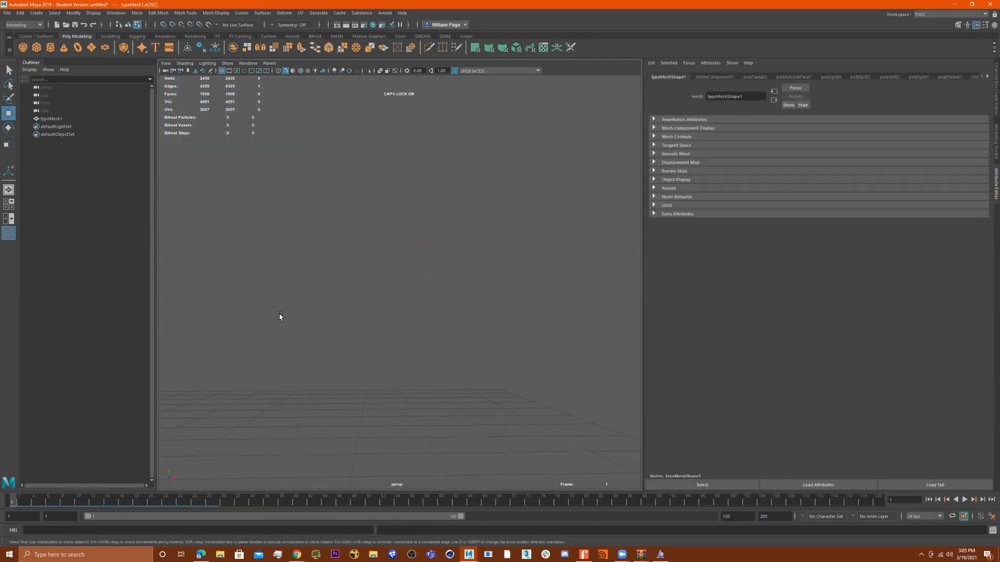
key("f")
right_click_drag(280, 315, 176, 327, "alt")
left_click_drag(317, 304, 303, 320, "alt")
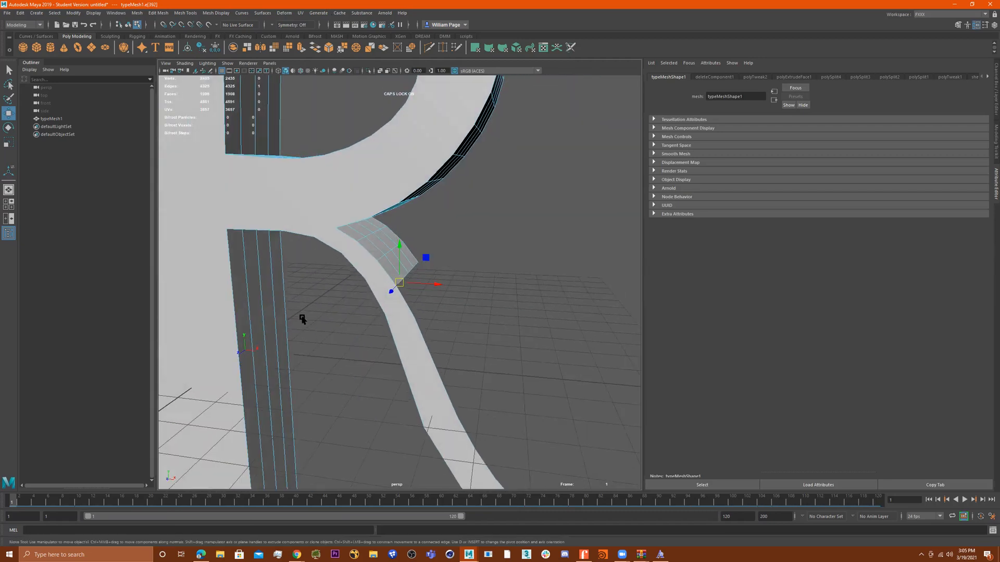
right_click_drag(374, 267, 449, 266, "alt")
left_click_drag(449, 266, 478, 226, "alt")
Step: Try to cut an edge across the front face of the R's leg with Multi-Cut, near the end of the remaining side faces
left_click(428, 47)
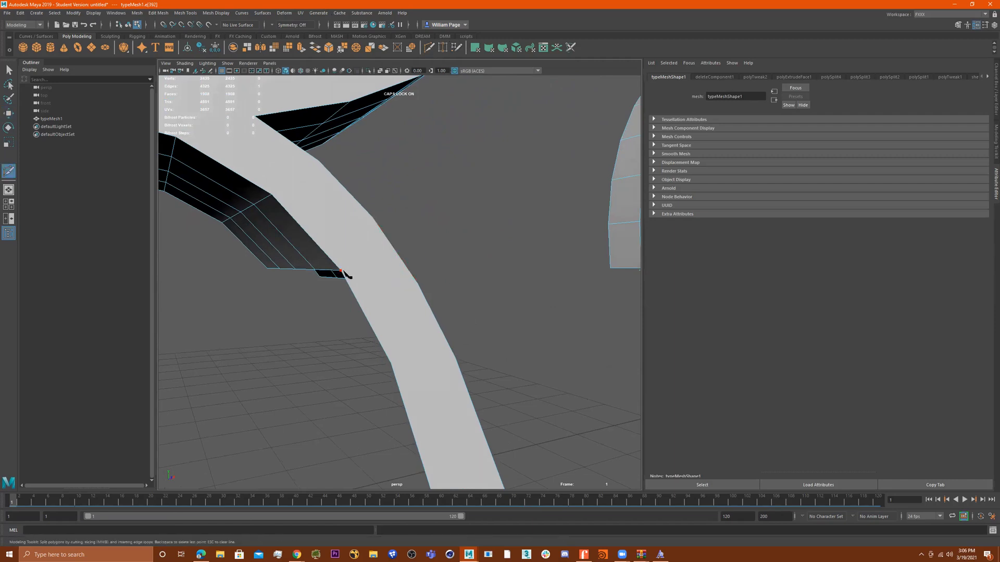
left_click_drag(457, 252, 391, 277, "alt")
left_click_drag(480, 290, 359, 259, "alt")
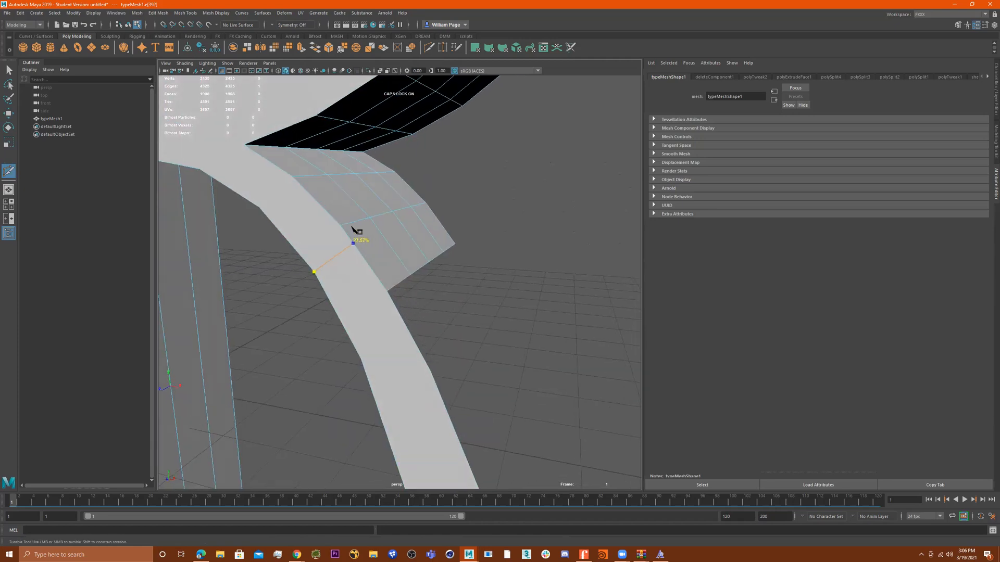
left_click_drag(347, 219, 348, 274, "alt")
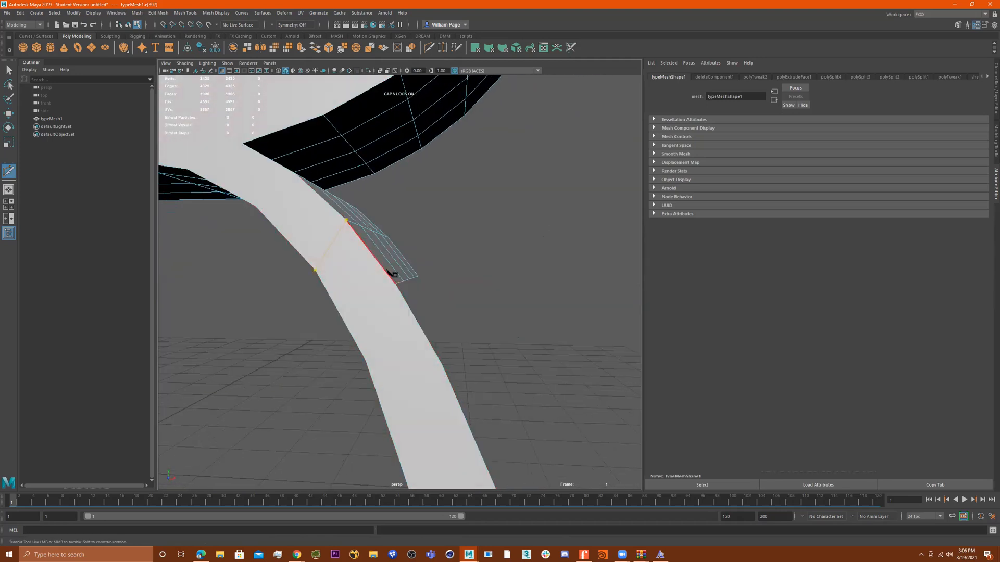
key("ctrl+z")
left_click_drag(341, 240, 334, 276, "alt")
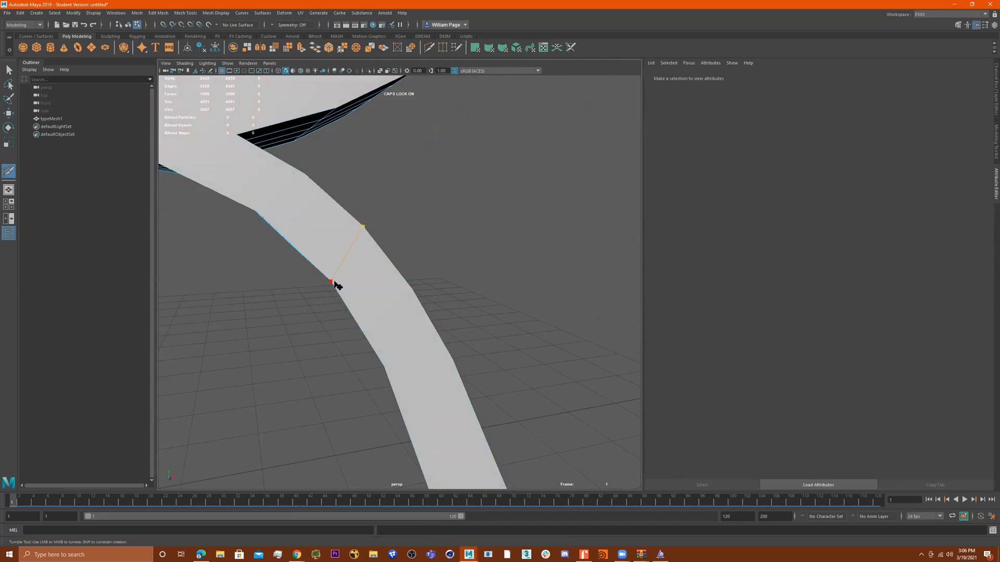
right_click(334, 281)
left_click_drag(336, 284, 328, 337, "alt")
right_click_drag(458, 323, 328, 330, "alt")
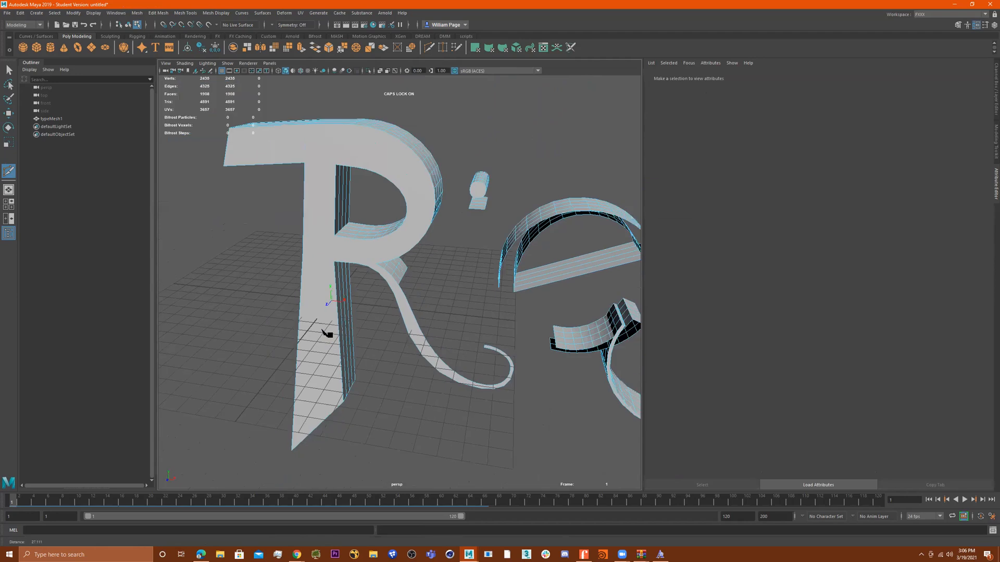
left_click_drag(329, 330, 422, 292, "alt")
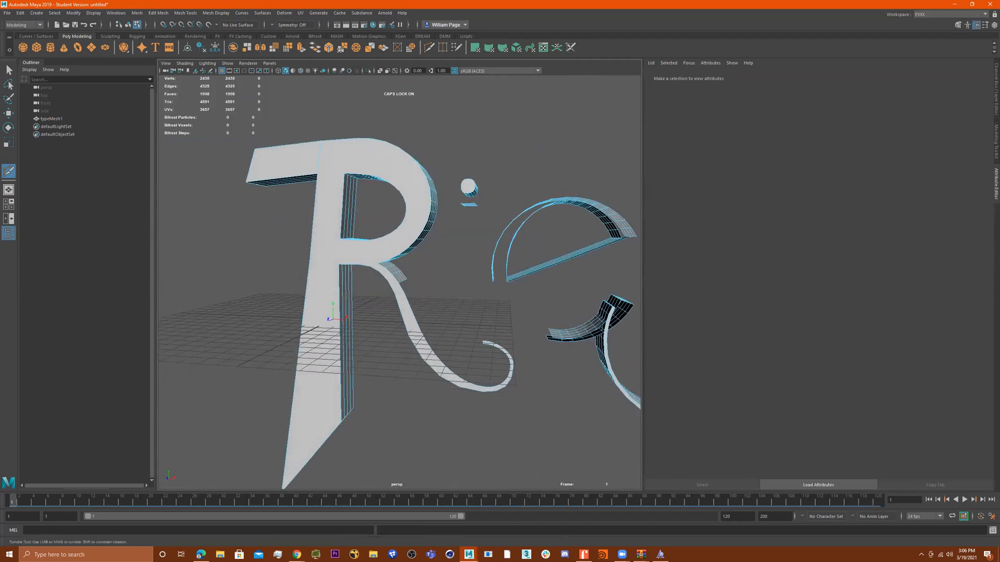